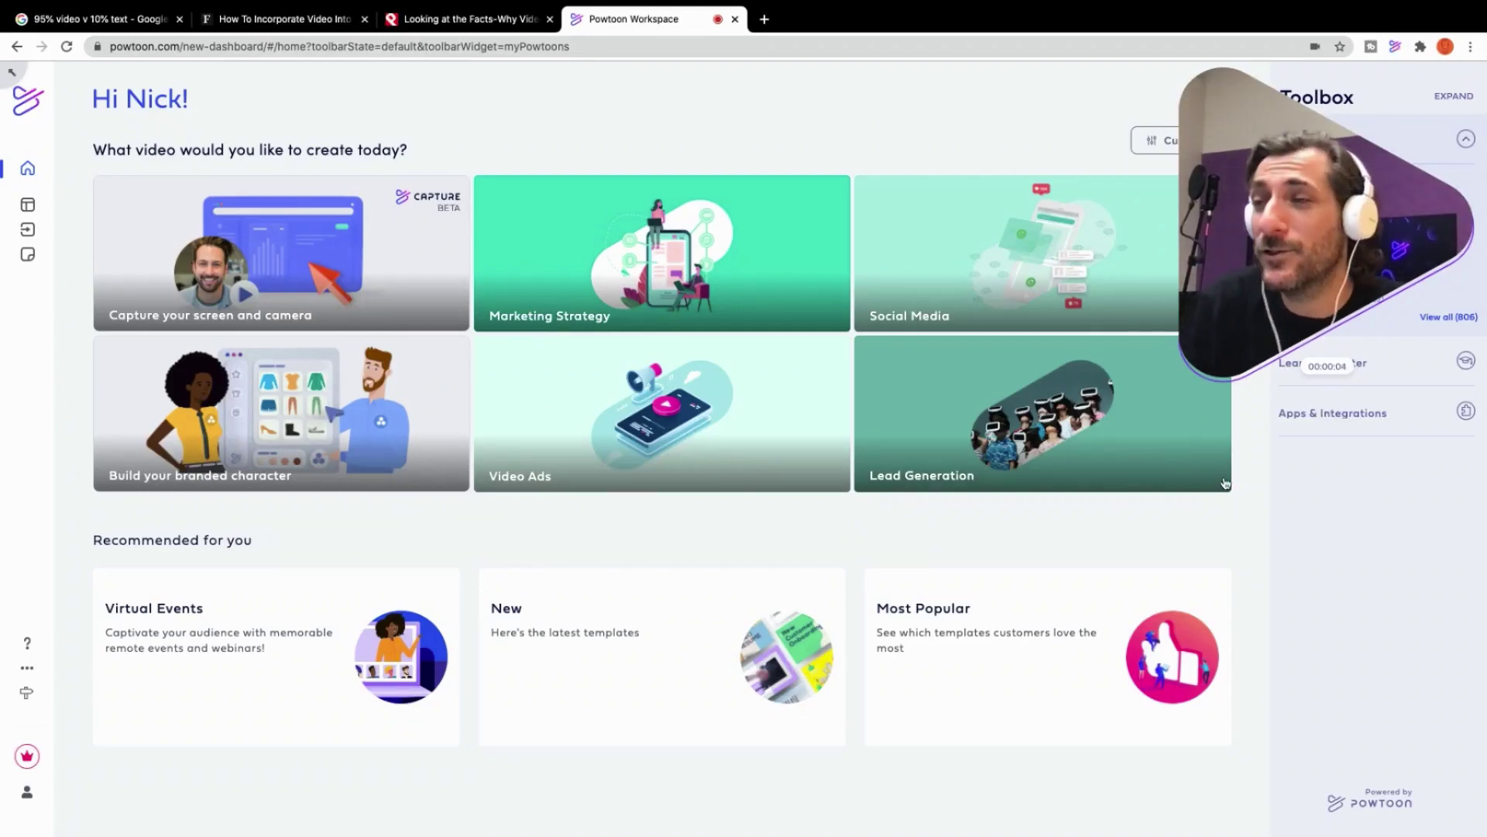
# Launch the branded character builder from the dashboard card.
pyautogui.moveTo(1243, 349)
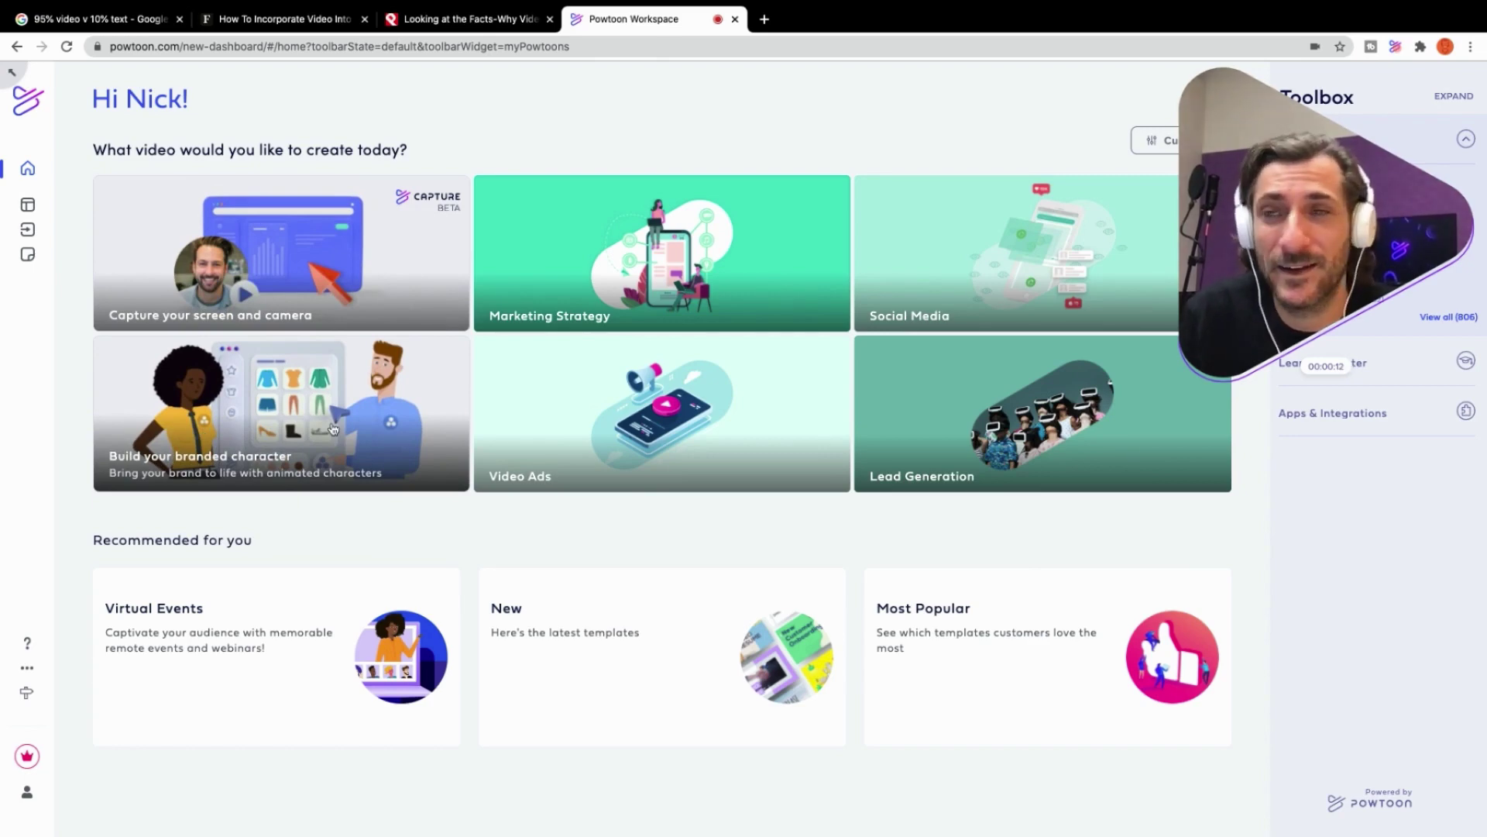
pyautogui.click(333, 428)
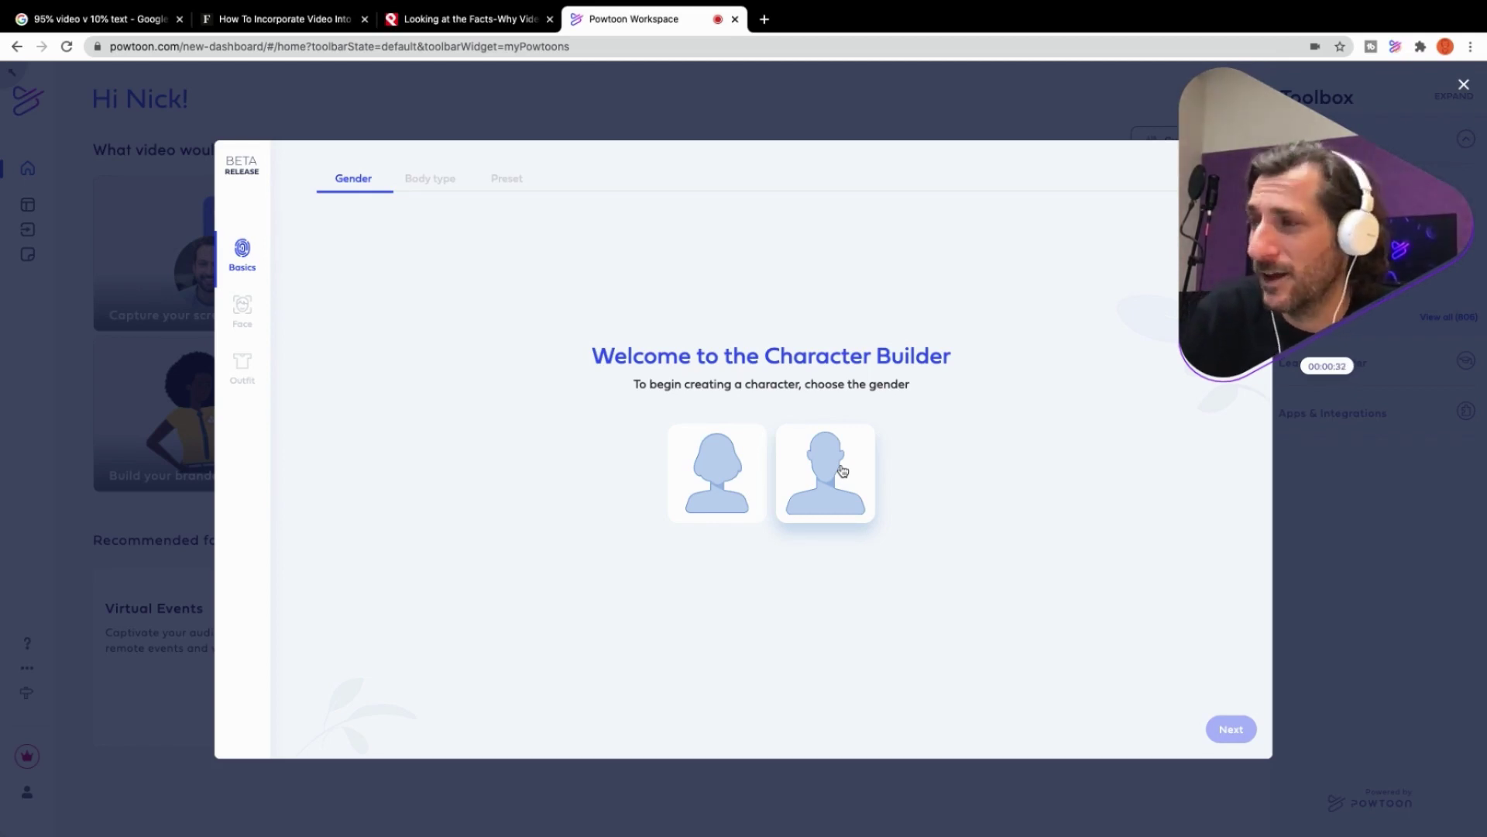
# Choose the male figure with the standard first body type and advance to presets.
pyautogui.click(843, 470)
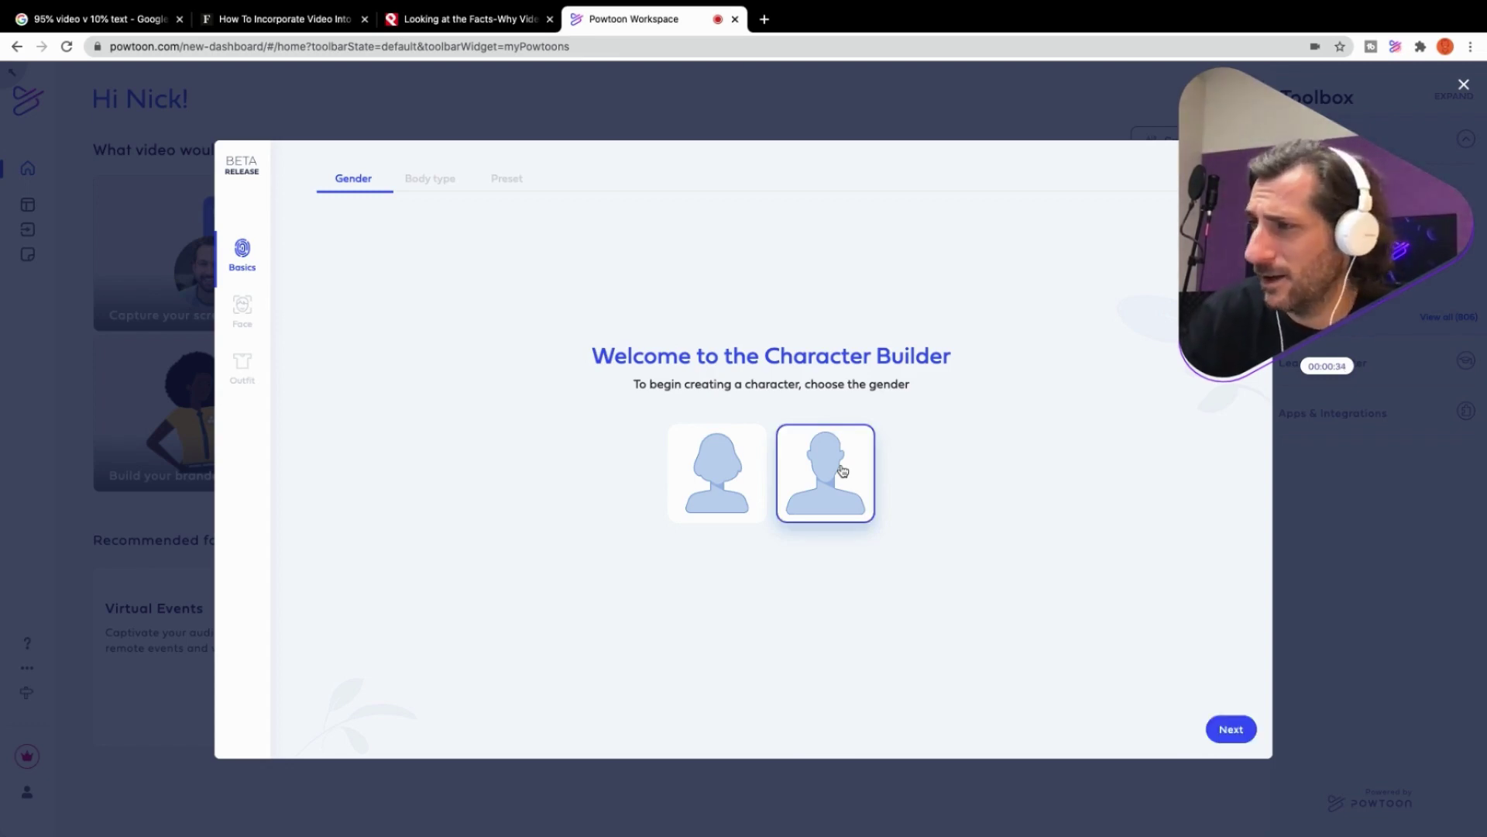
pyautogui.click(1228, 732)
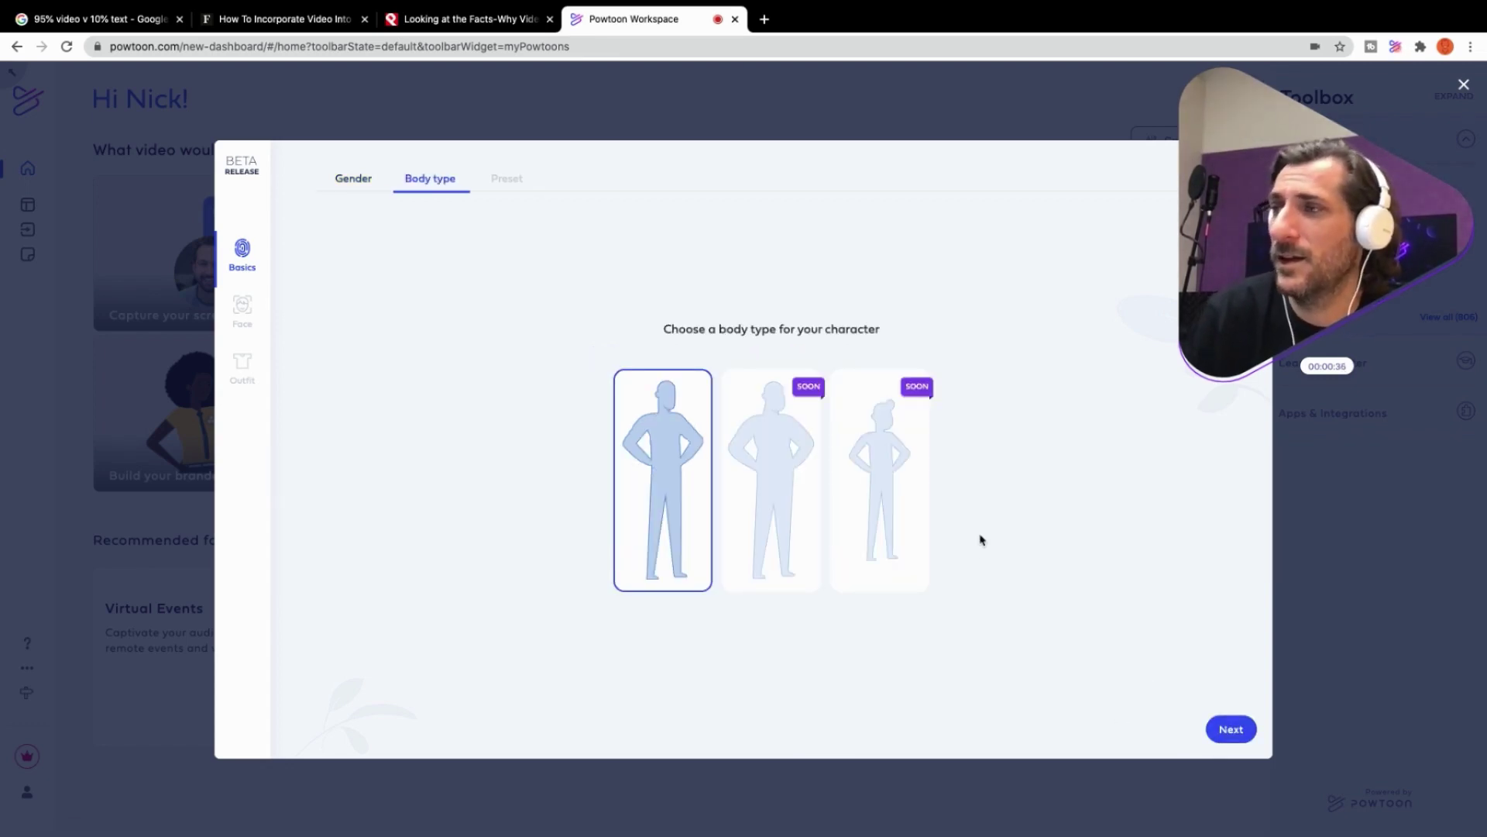
pyautogui.click(1248, 740)
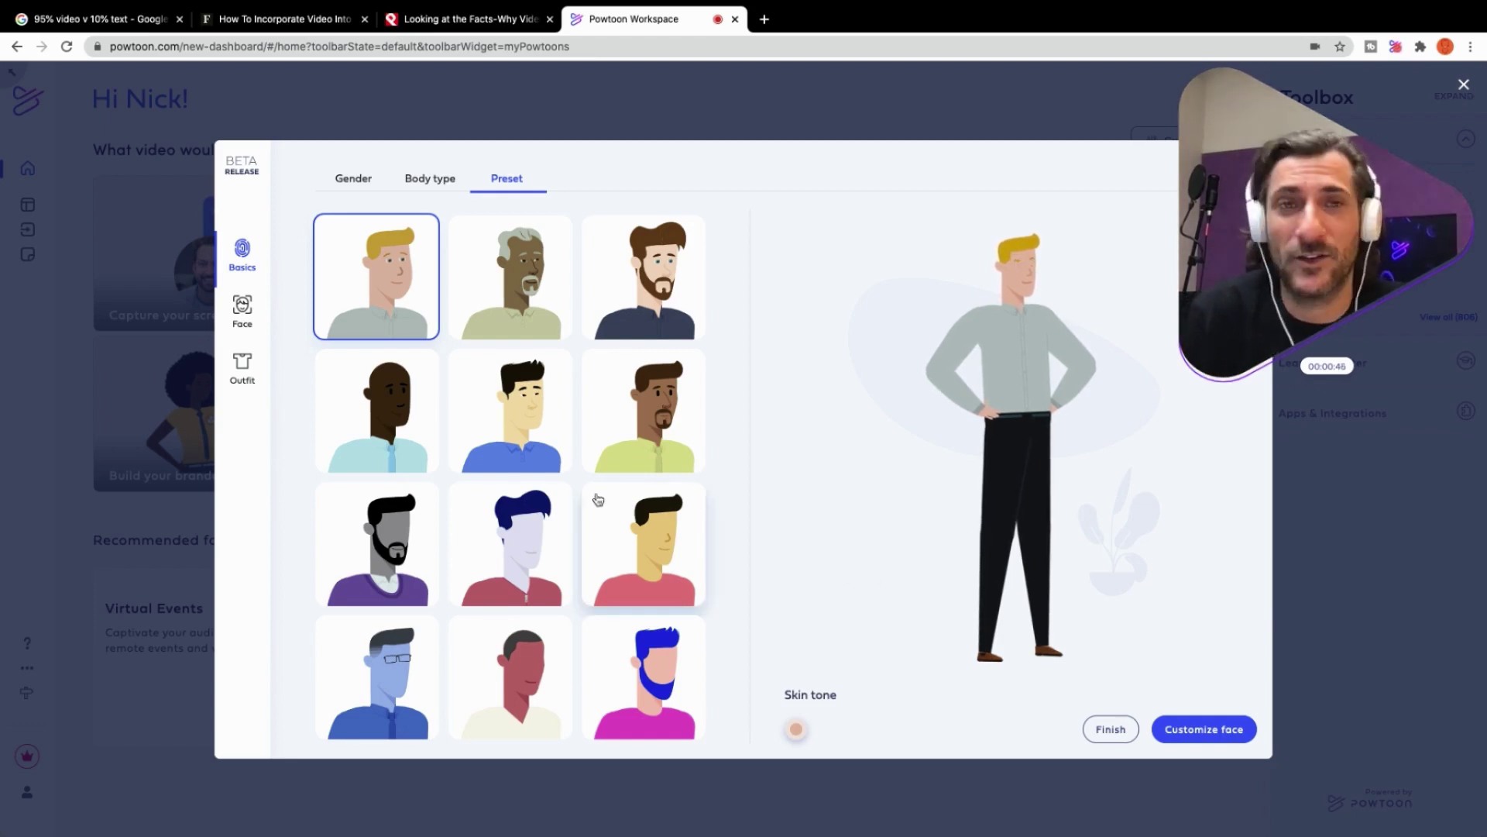
# Compare several presets and apply the bearded, dark-haired one in a purple sweater.
pyautogui.scroll(-1, 581, 496)
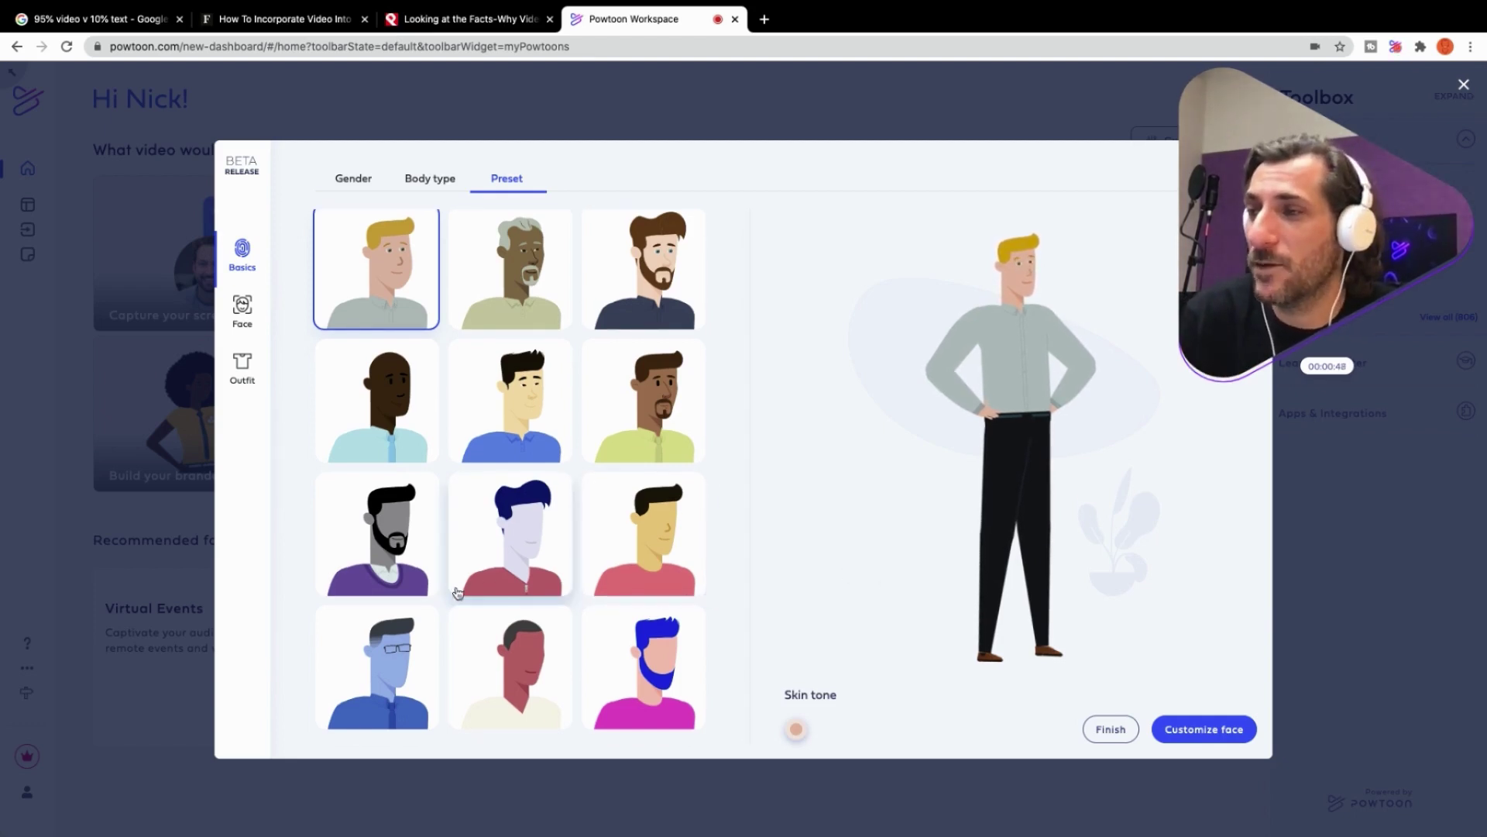
pyautogui.click(384, 663)
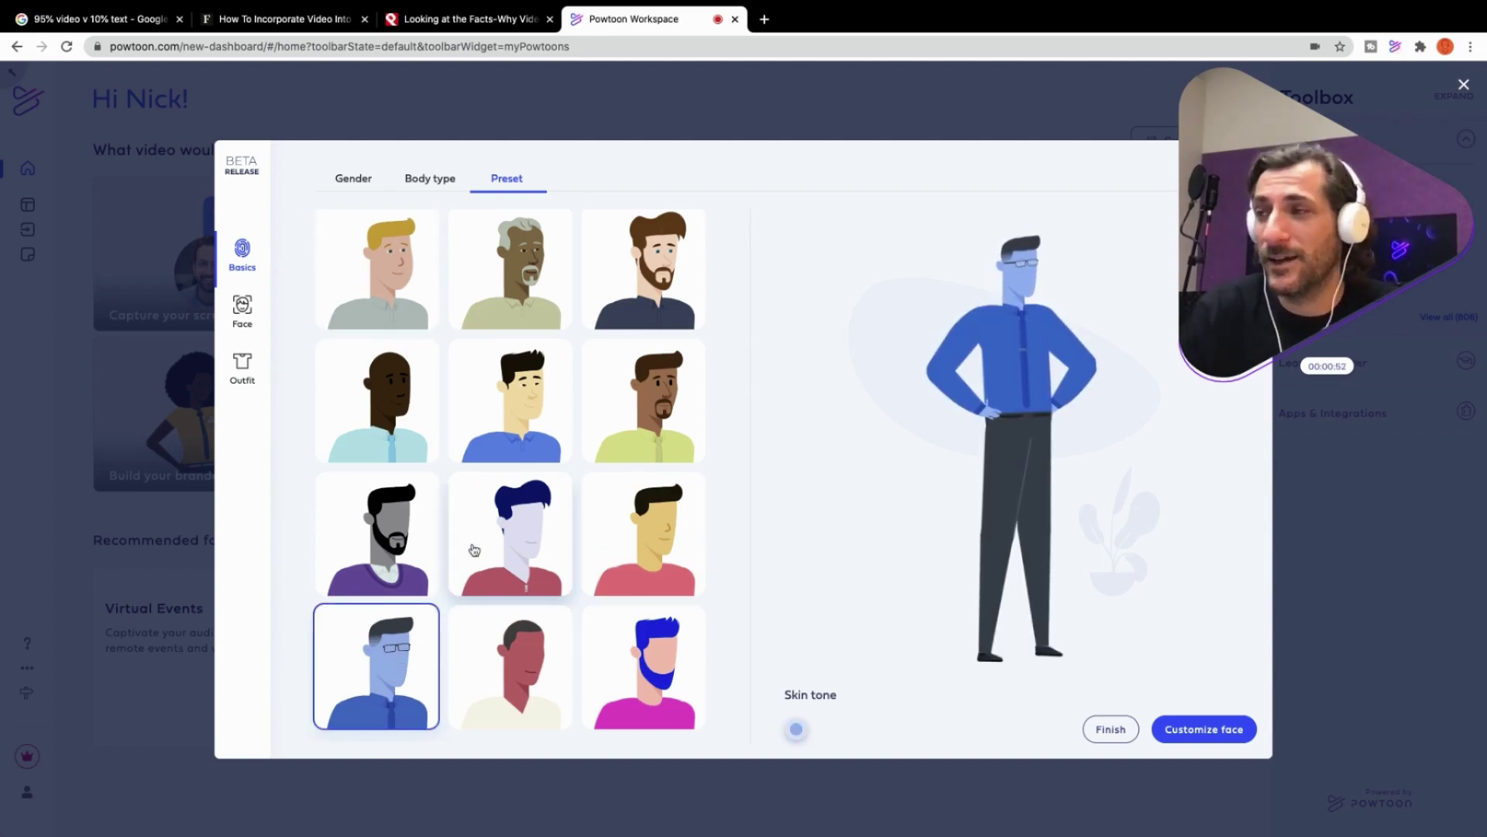
pyautogui.click(381, 527)
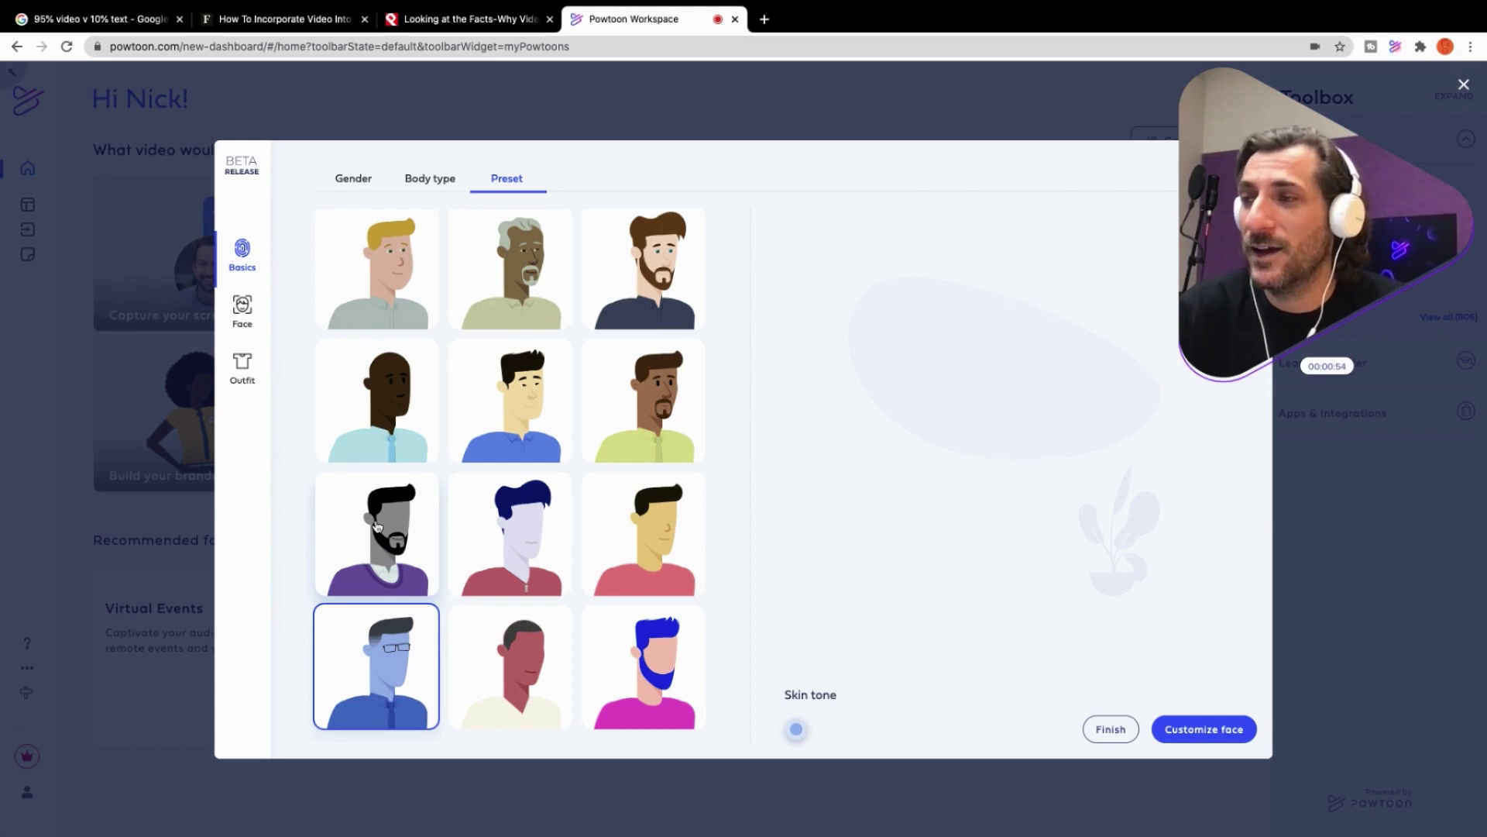
pyautogui.click(489, 320)
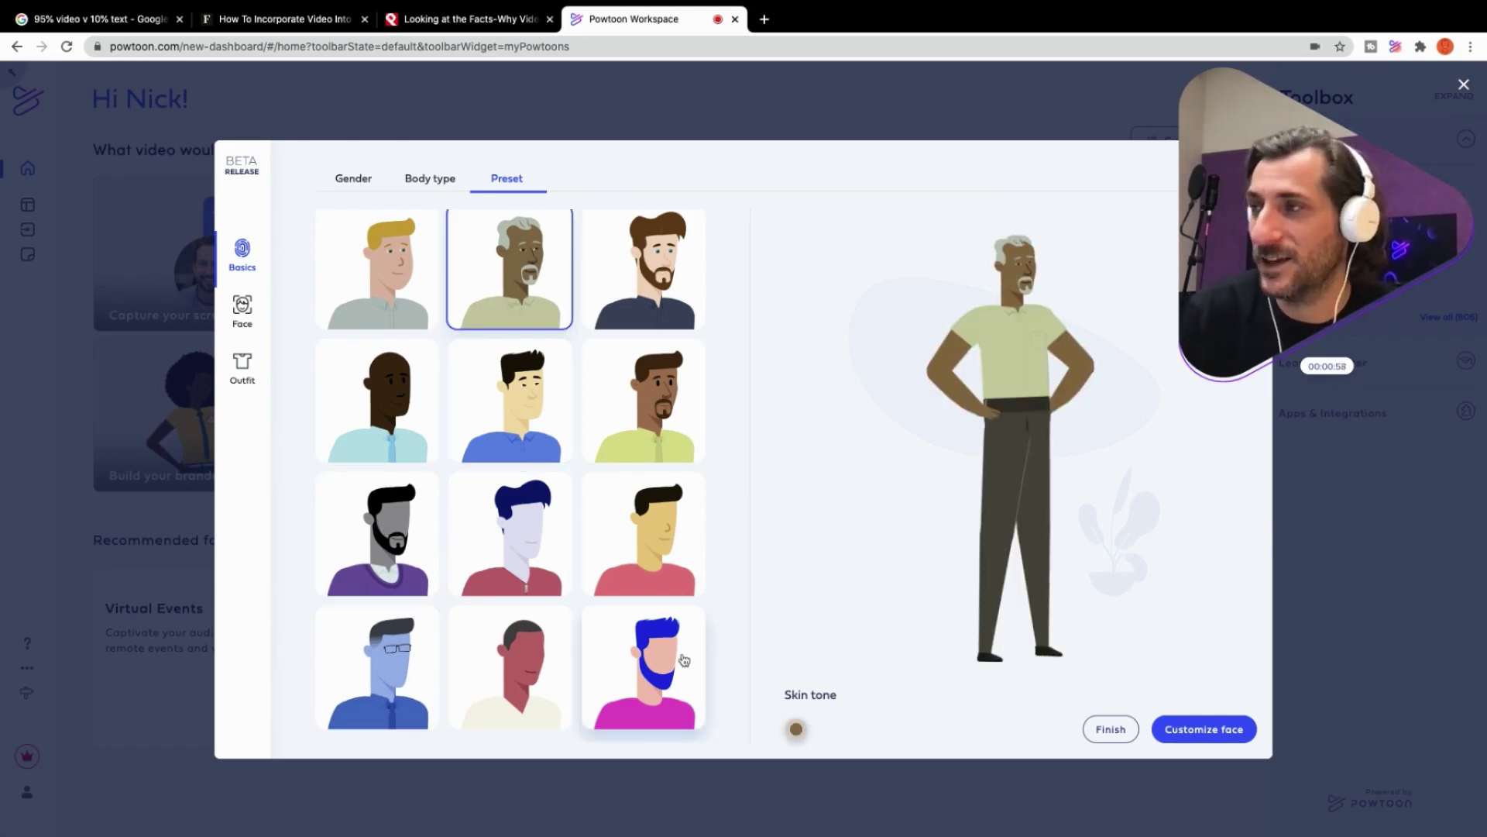
pyautogui.click(502, 427)
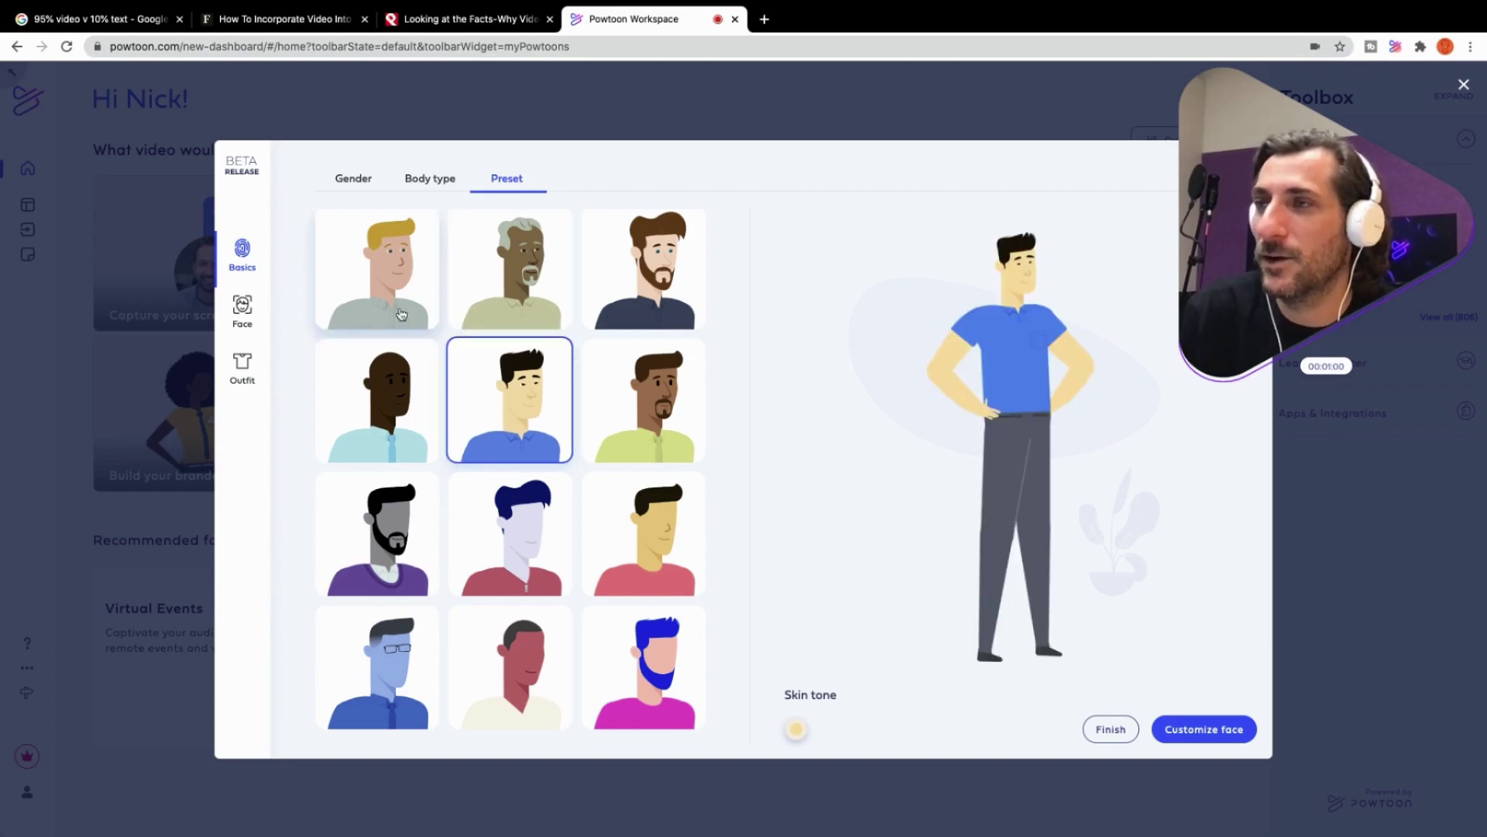
pyautogui.click(662, 275)
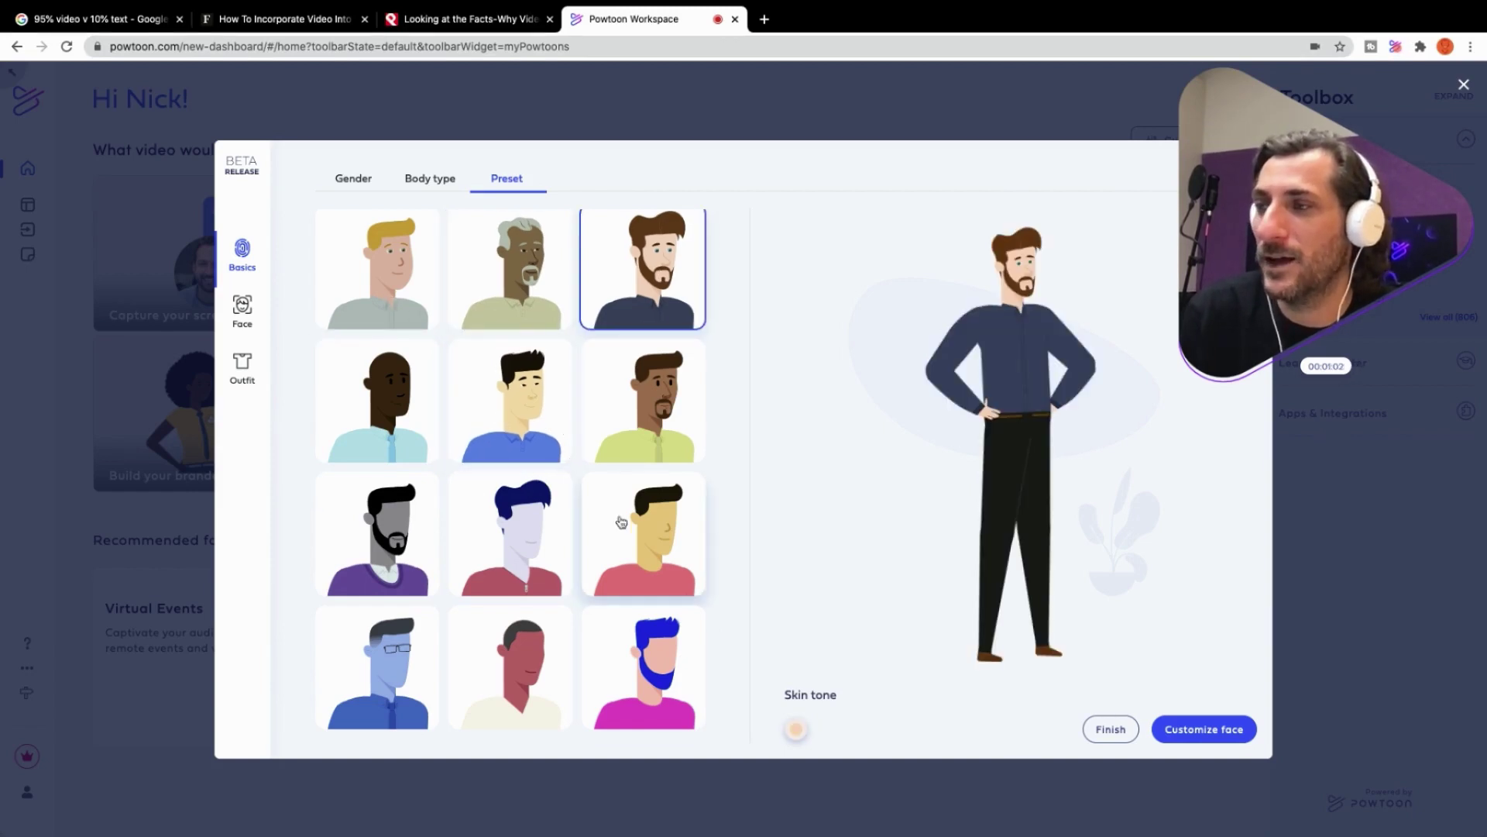
pyautogui.click(387, 547)
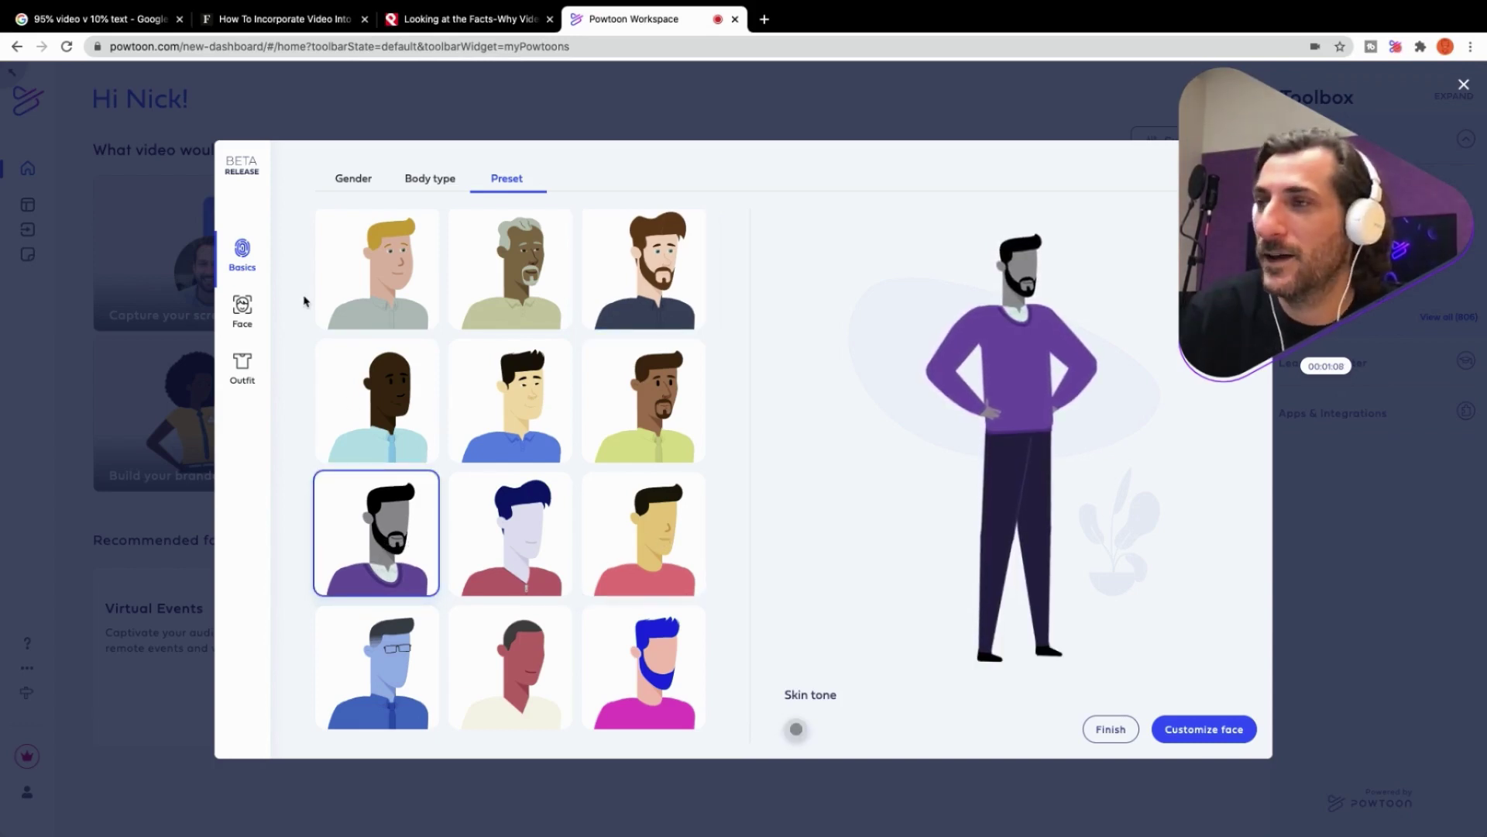
pyautogui.click(246, 308)
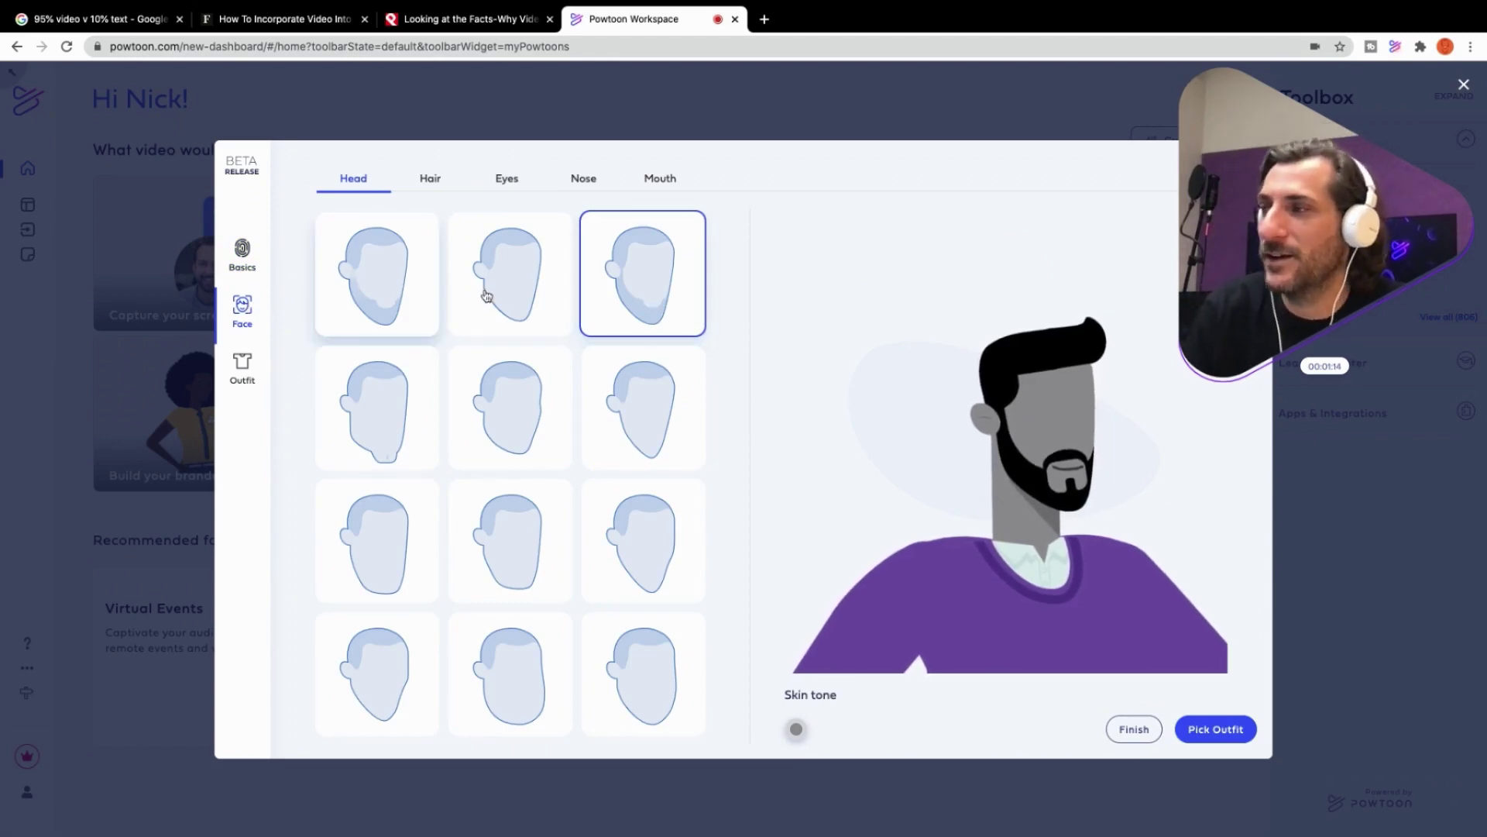
# Try out several head shapes from the first two rows.
pyautogui.click(415, 276)
pyautogui.click(496, 277)
pyautogui.click(638, 284)
pyautogui.click(631, 434)
pyautogui.click(530, 433)
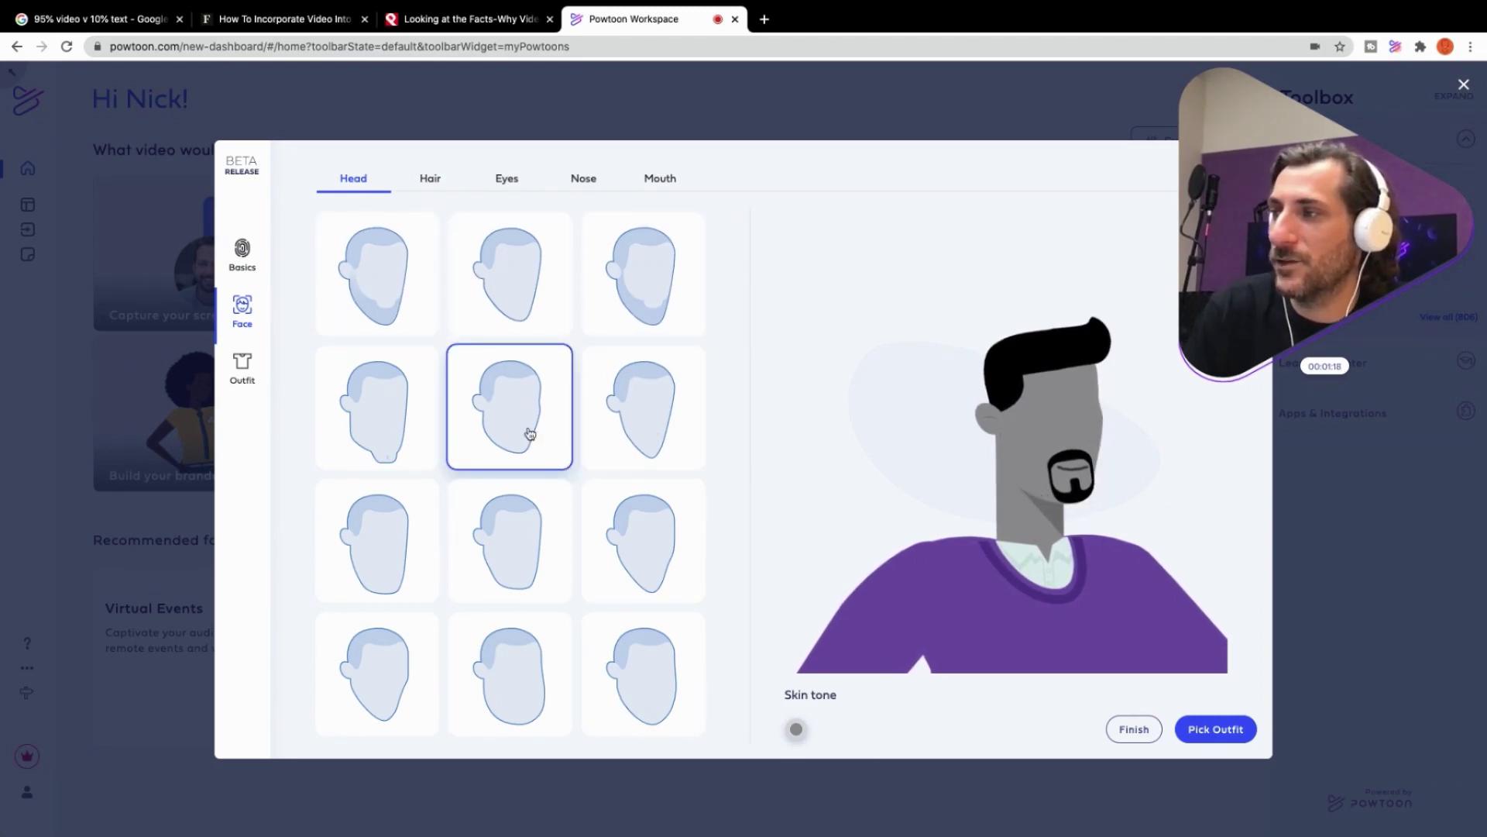
pyautogui.click(398, 415)
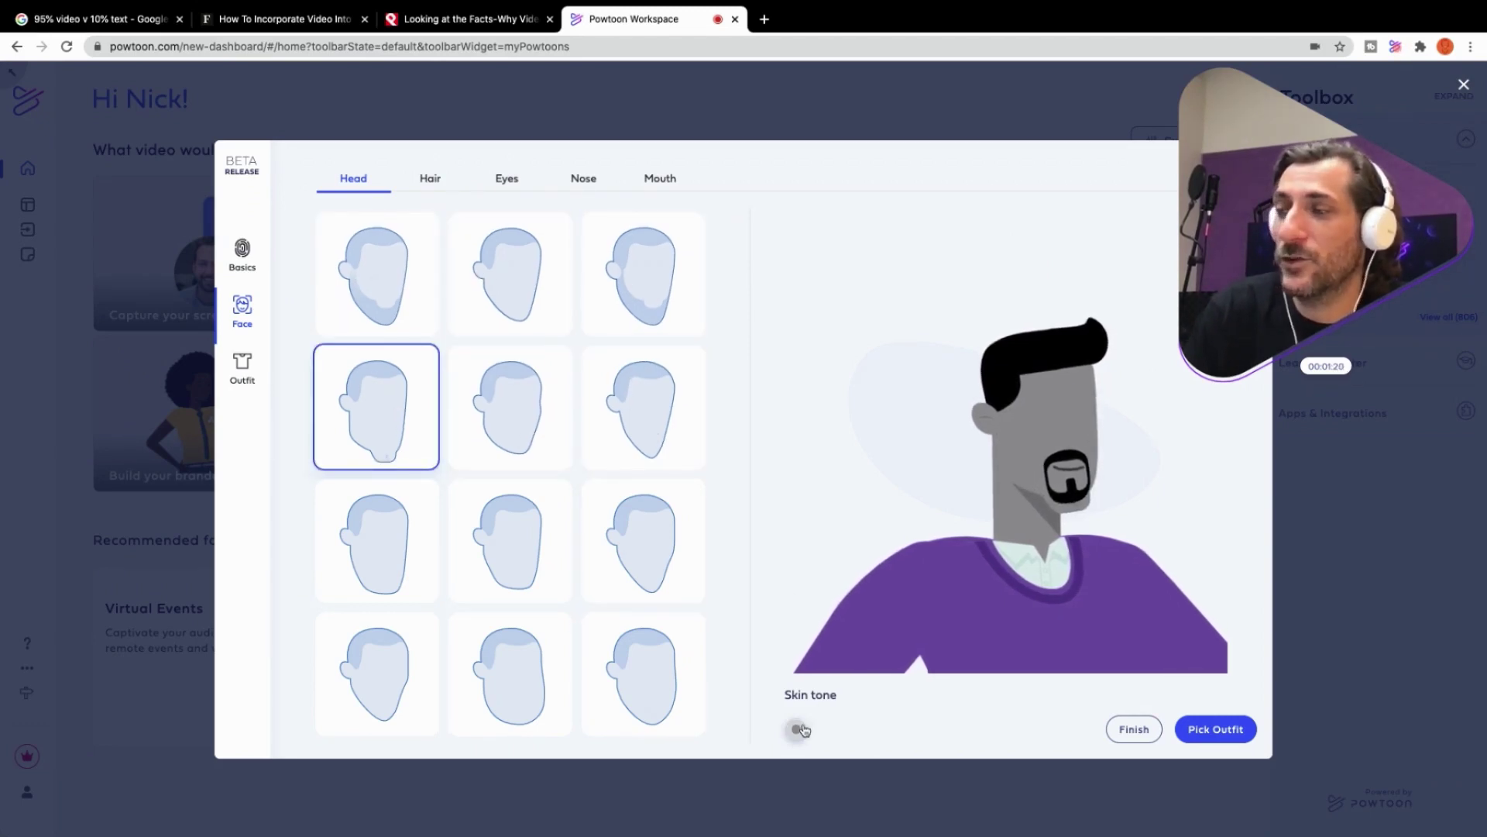
# Set the skin tone to yellow #FFC812 using the advanced colour spectrum.
pyautogui.click(801, 728)
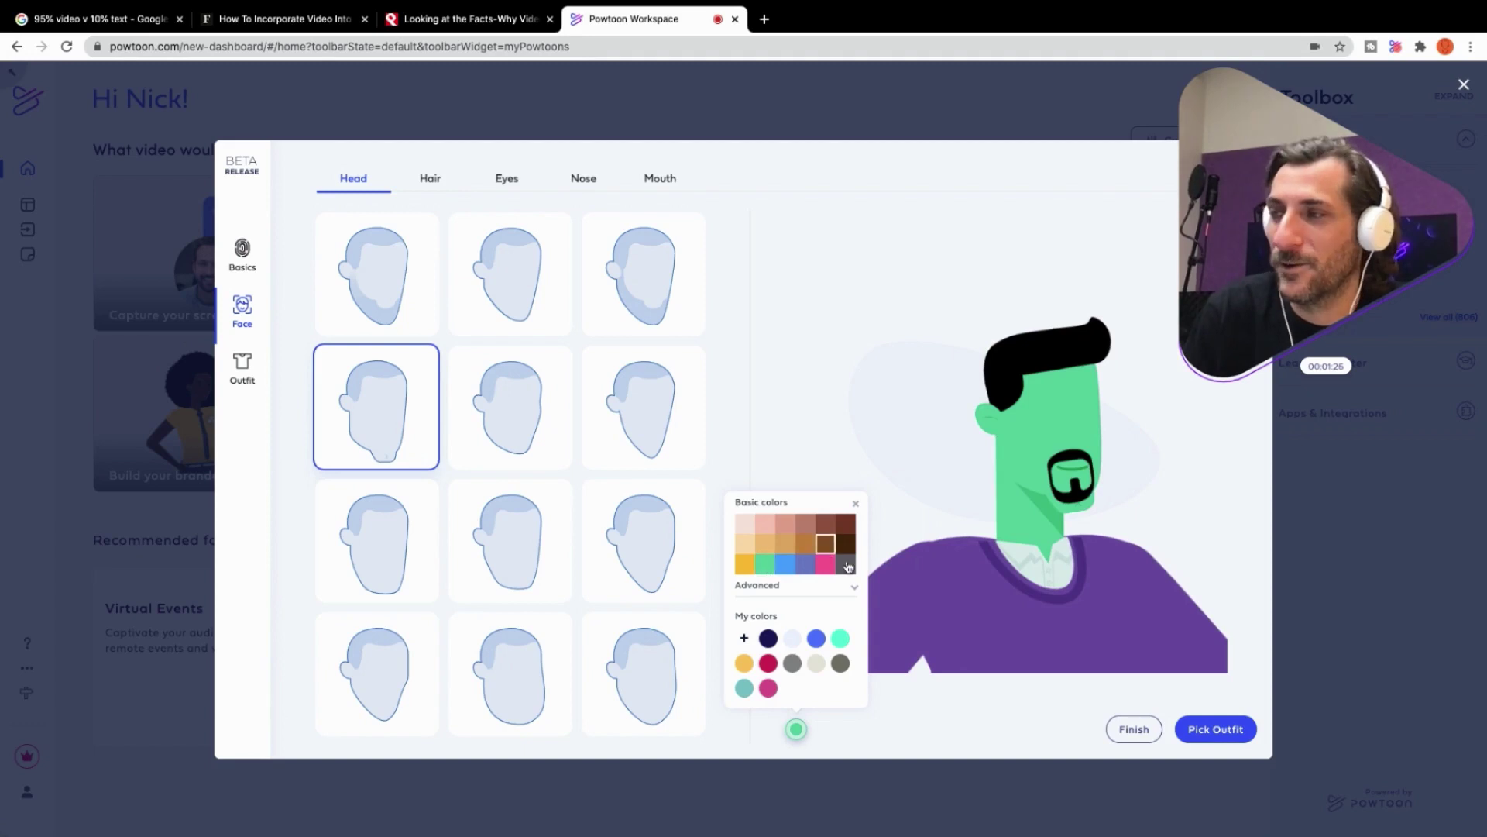
pyautogui.click(845, 559)
pyautogui.click(846, 543)
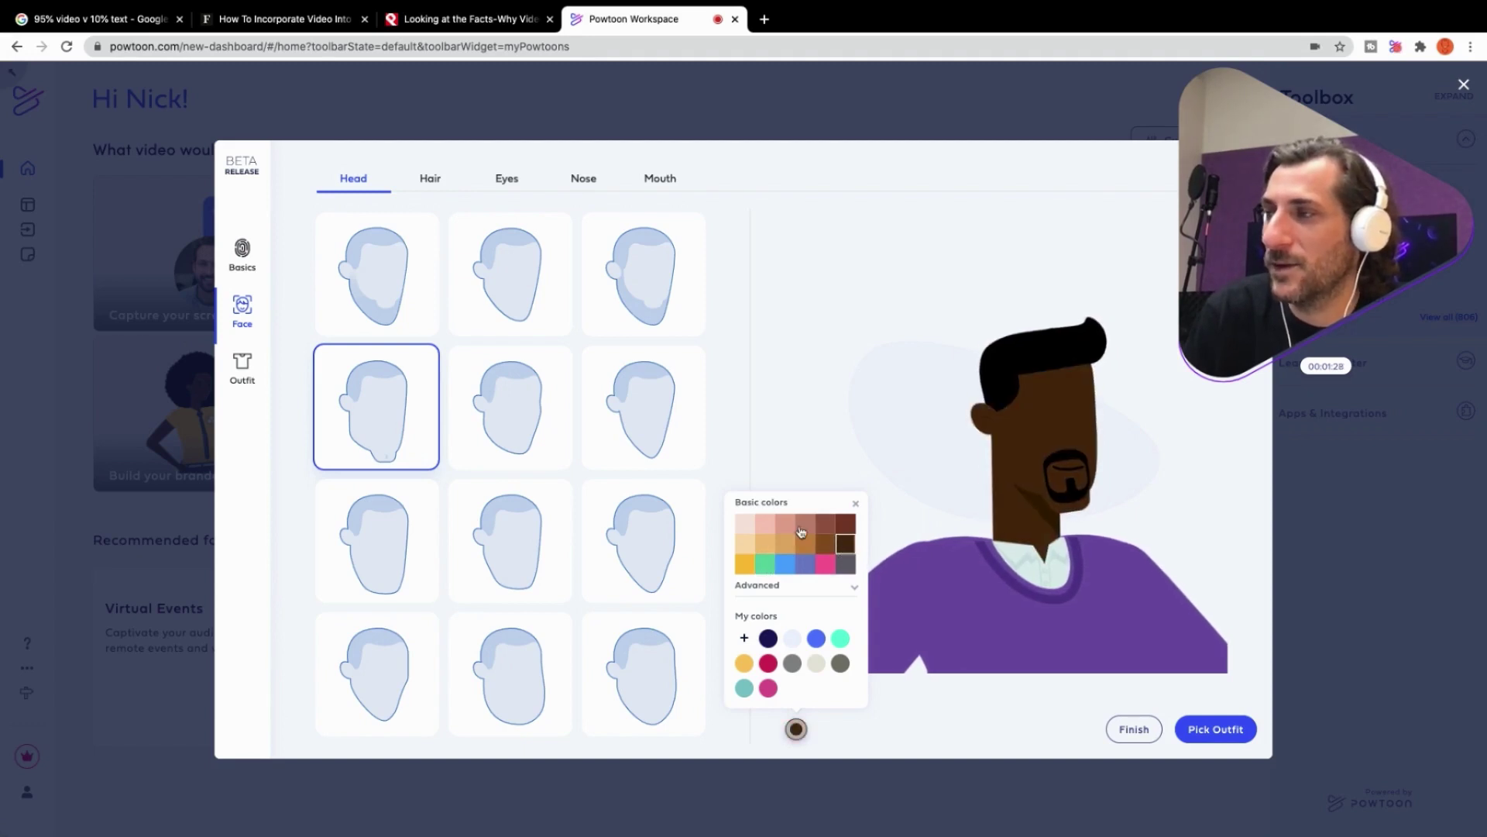
pyautogui.click(765, 544)
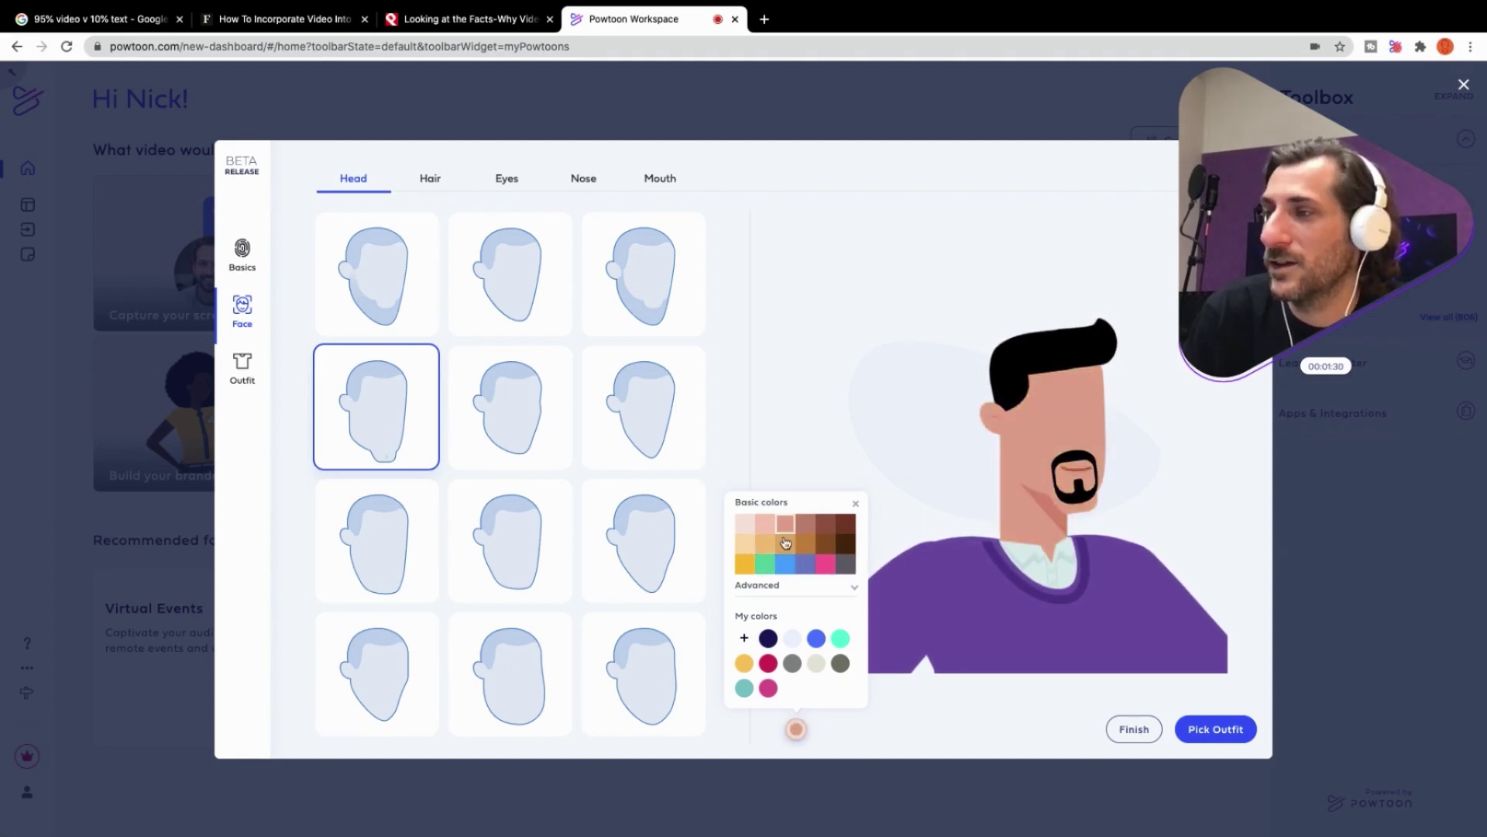
pyautogui.click(855, 586)
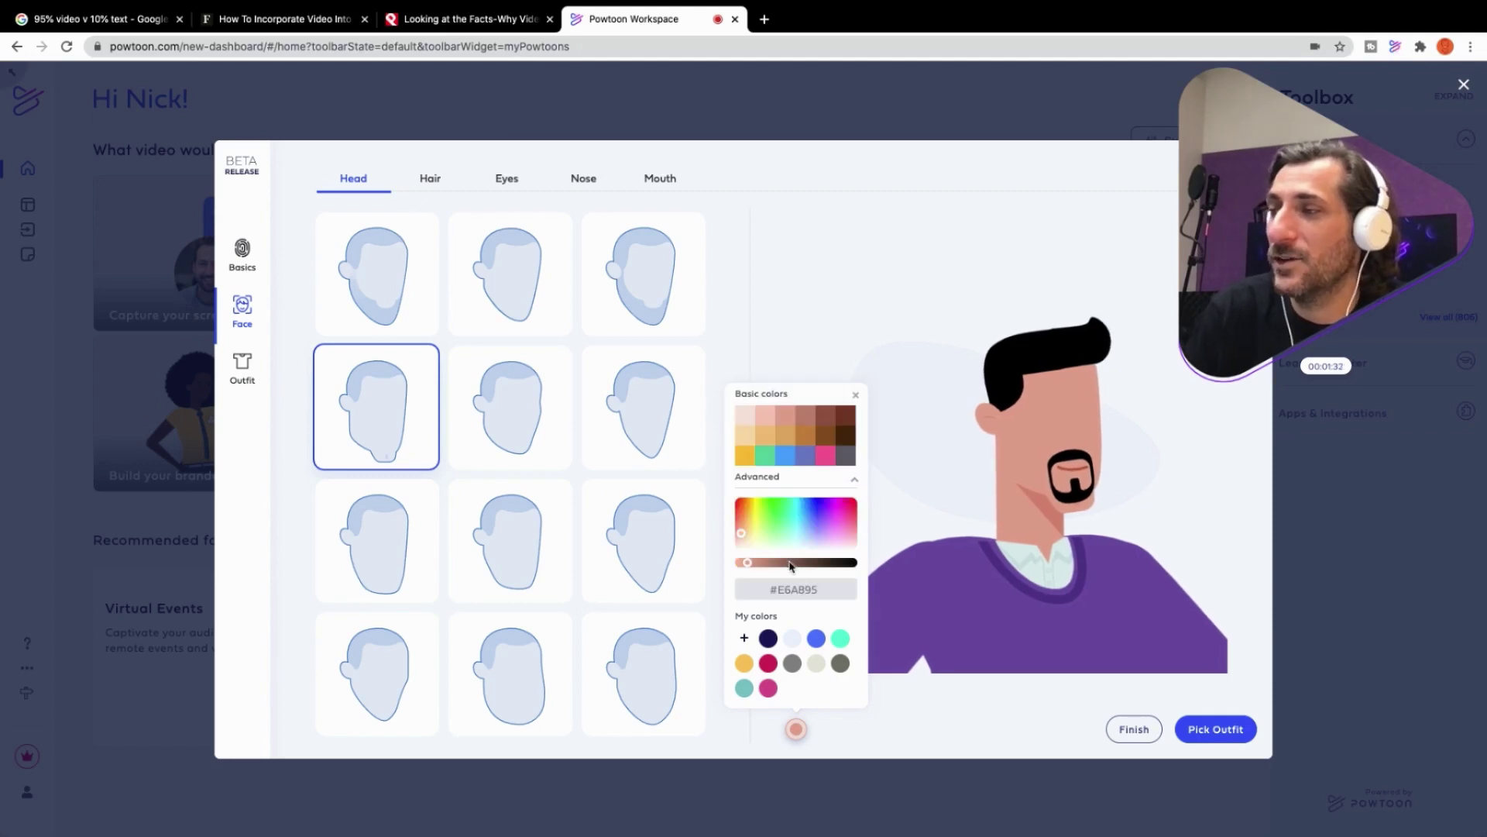
pyautogui.moveTo(743, 535); pyautogui.dragTo(752, 506)
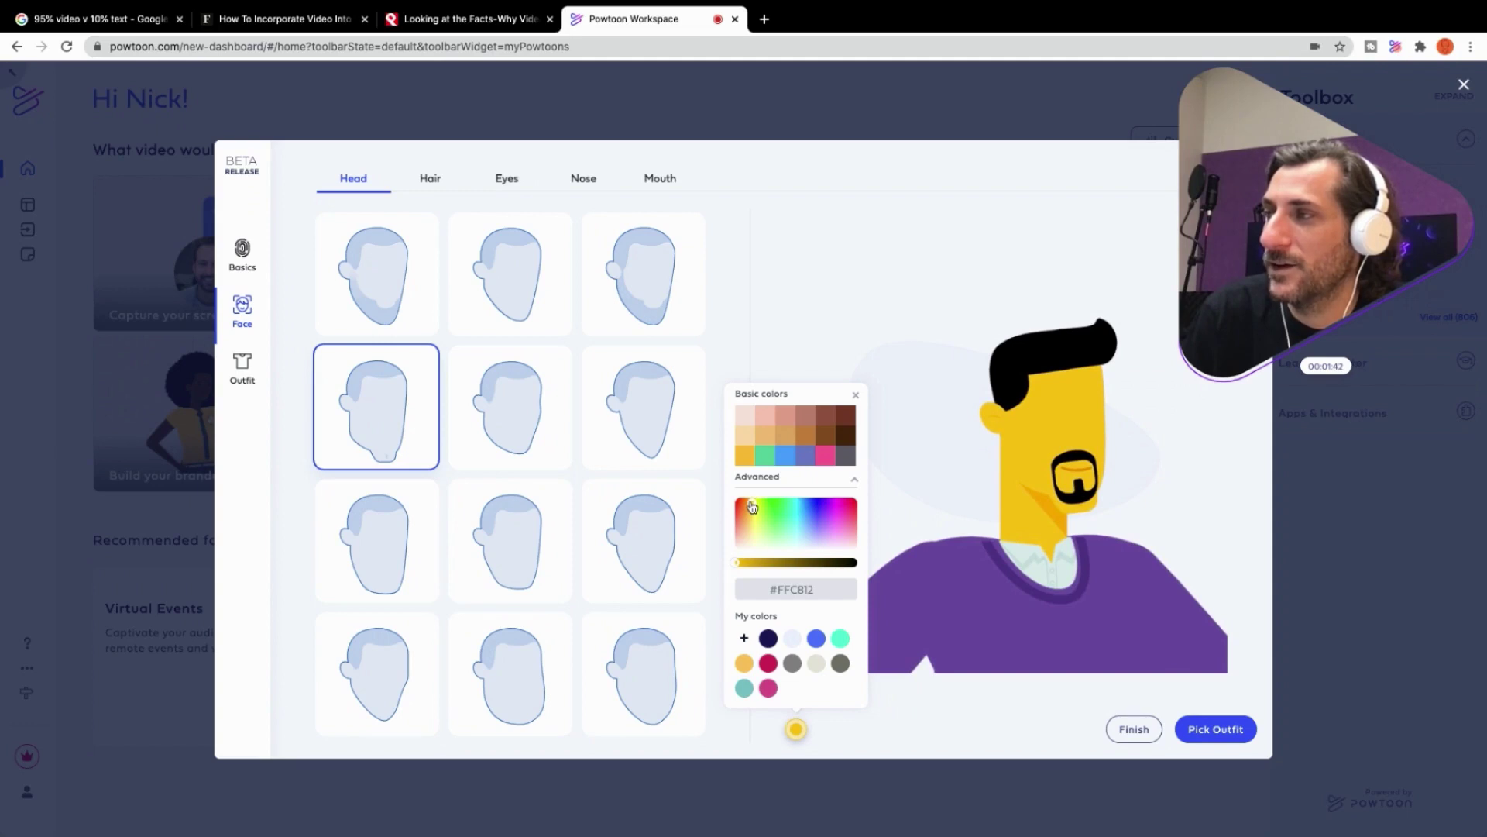
pyautogui.click(926, 710)
# Choose the bottom-right head shape after comparing rows two and three.
pyautogui.click(505, 428)
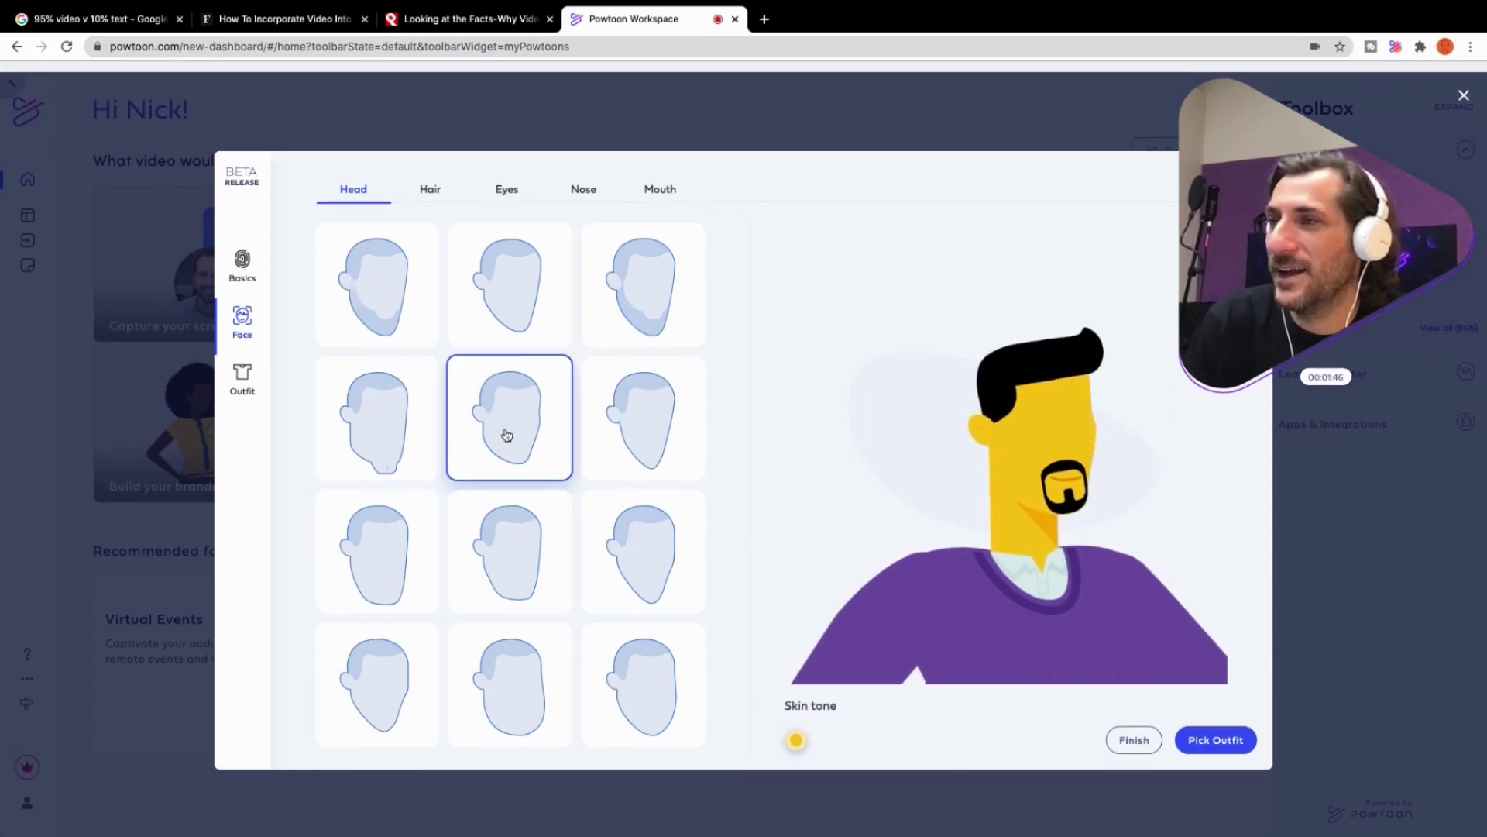
pyautogui.click(607, 434)
pyautogui.click(612, 546)
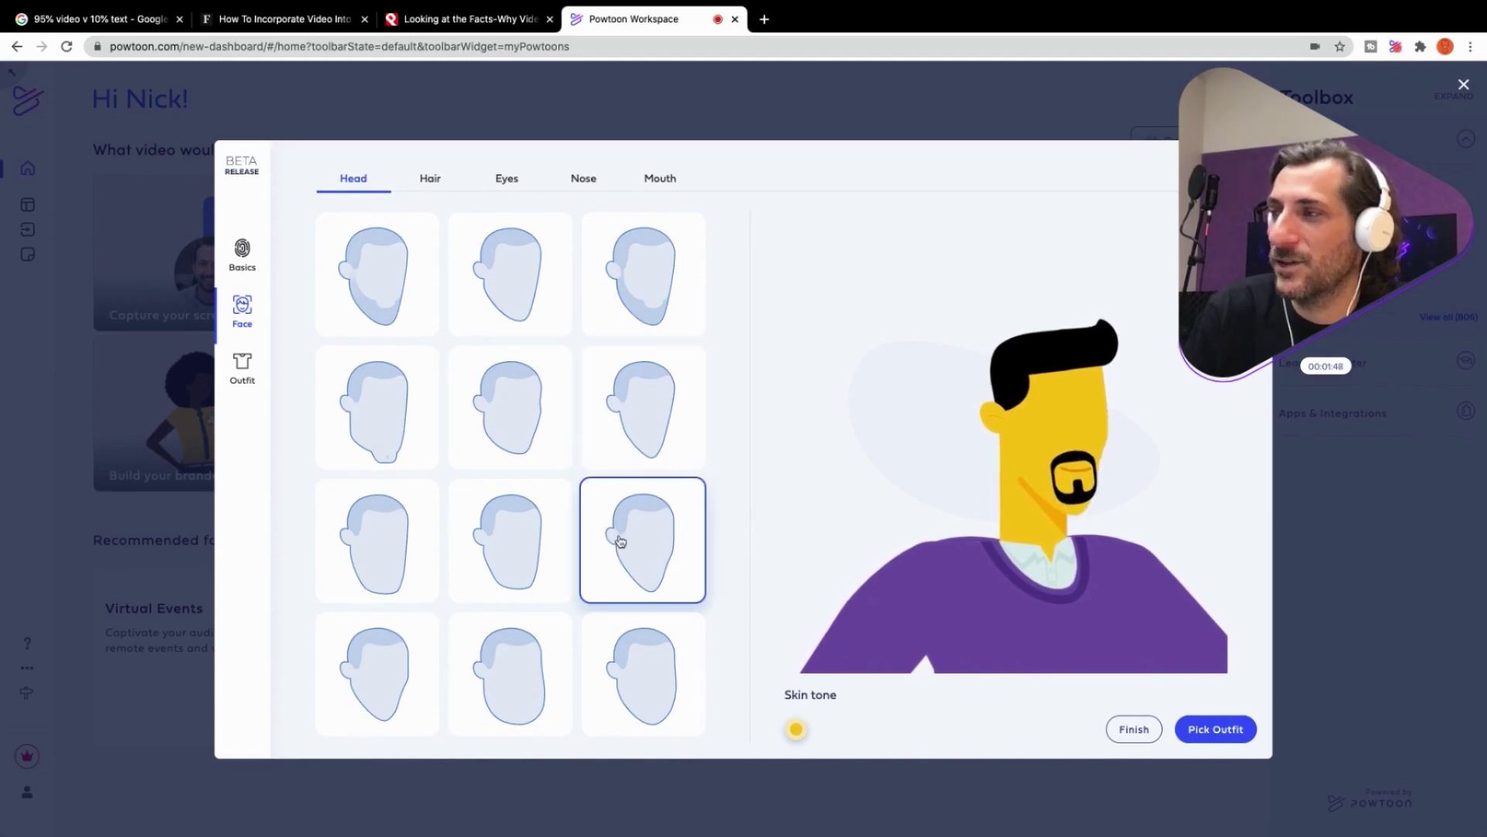
pyautogui.click(512, 536)
pyautogui.click(616, 649)
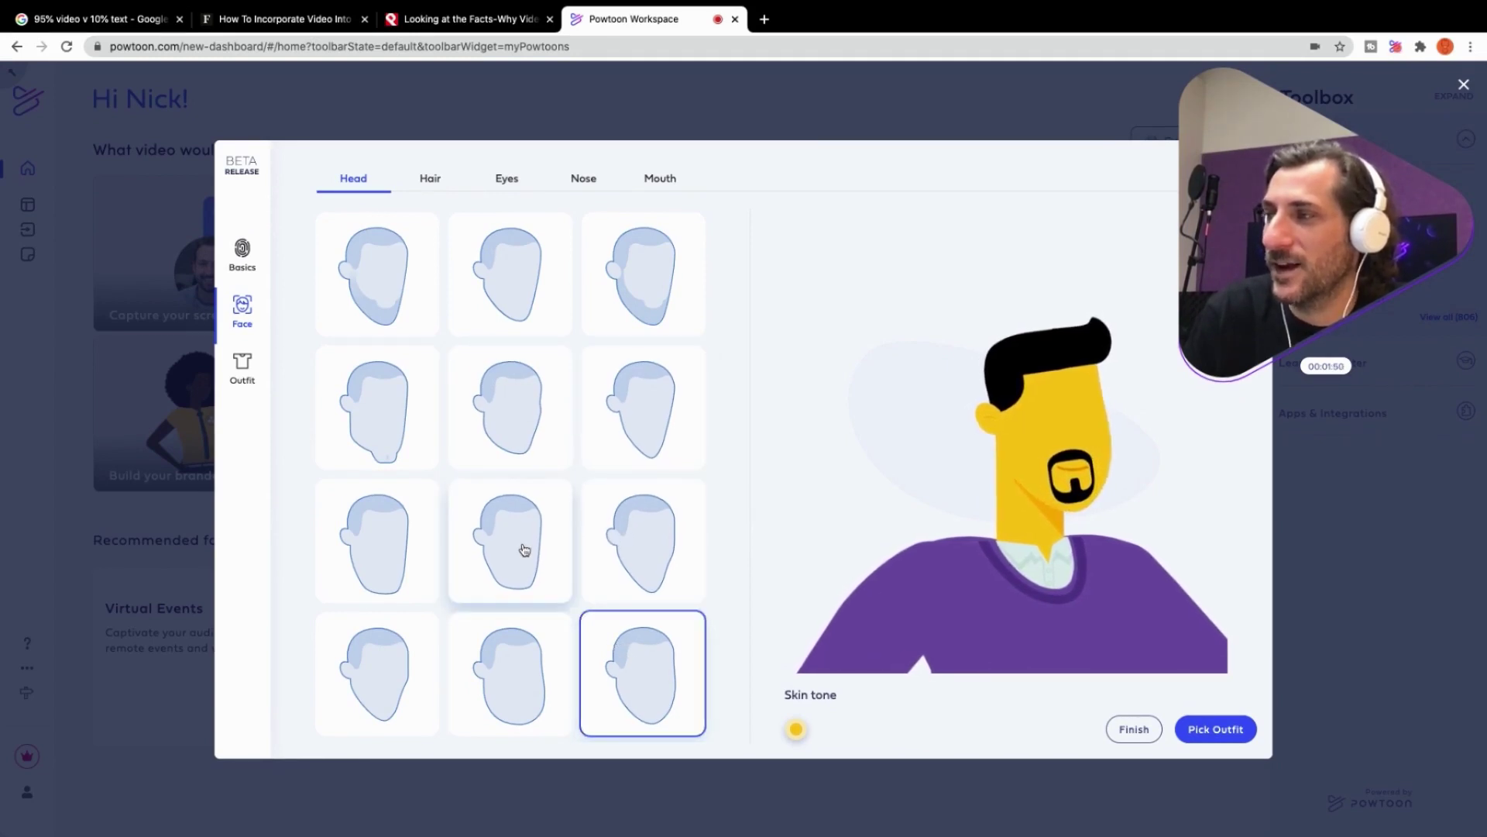
# Give the character curly hair after trying several hairstyles.
pyautogui.click(430, 179)
pyautogui.click(649, 275)
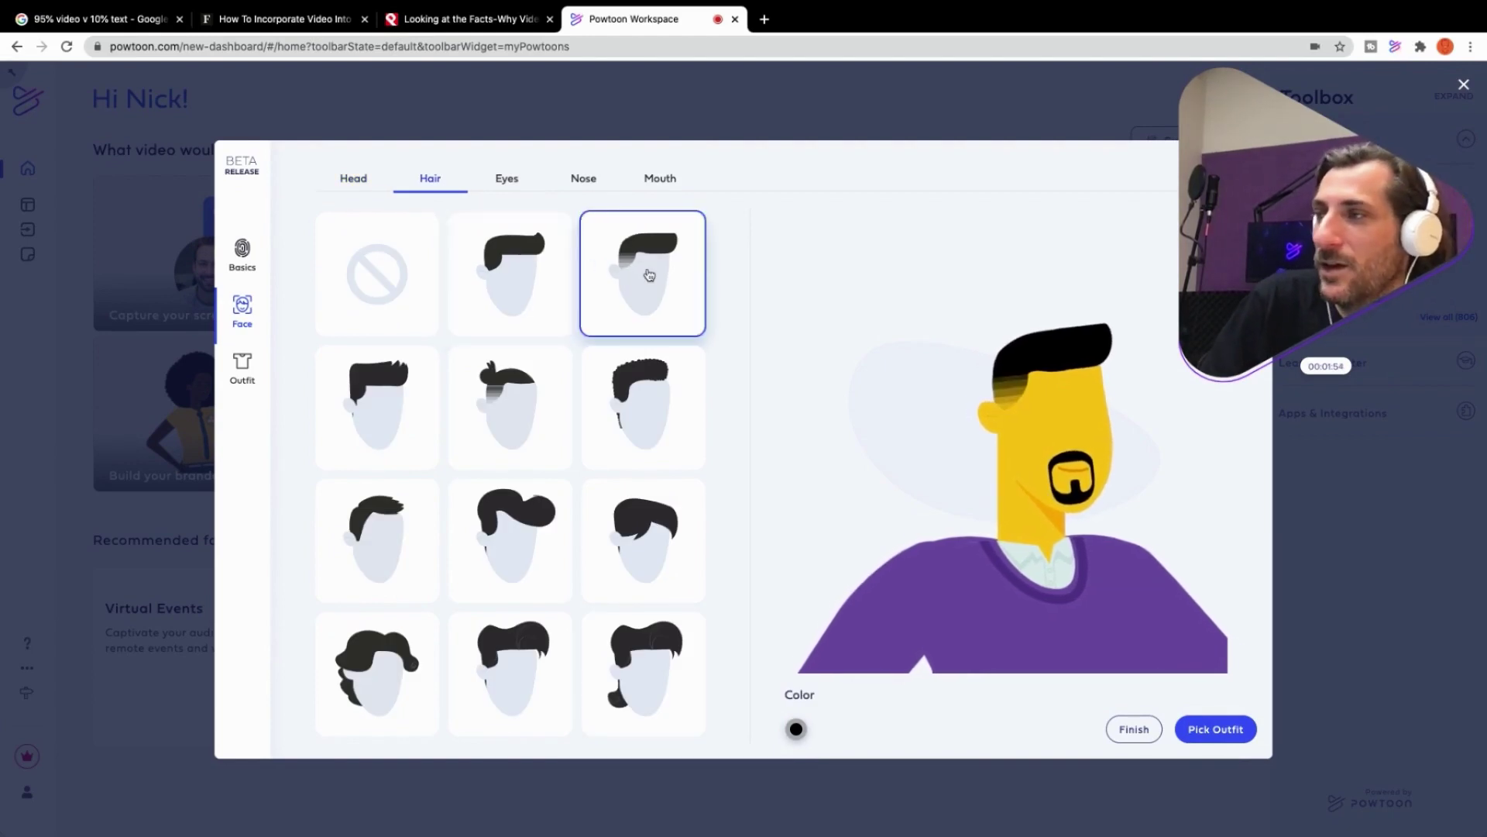
pyautogui.click(410, 377)
pyautogui.click(491, 392)
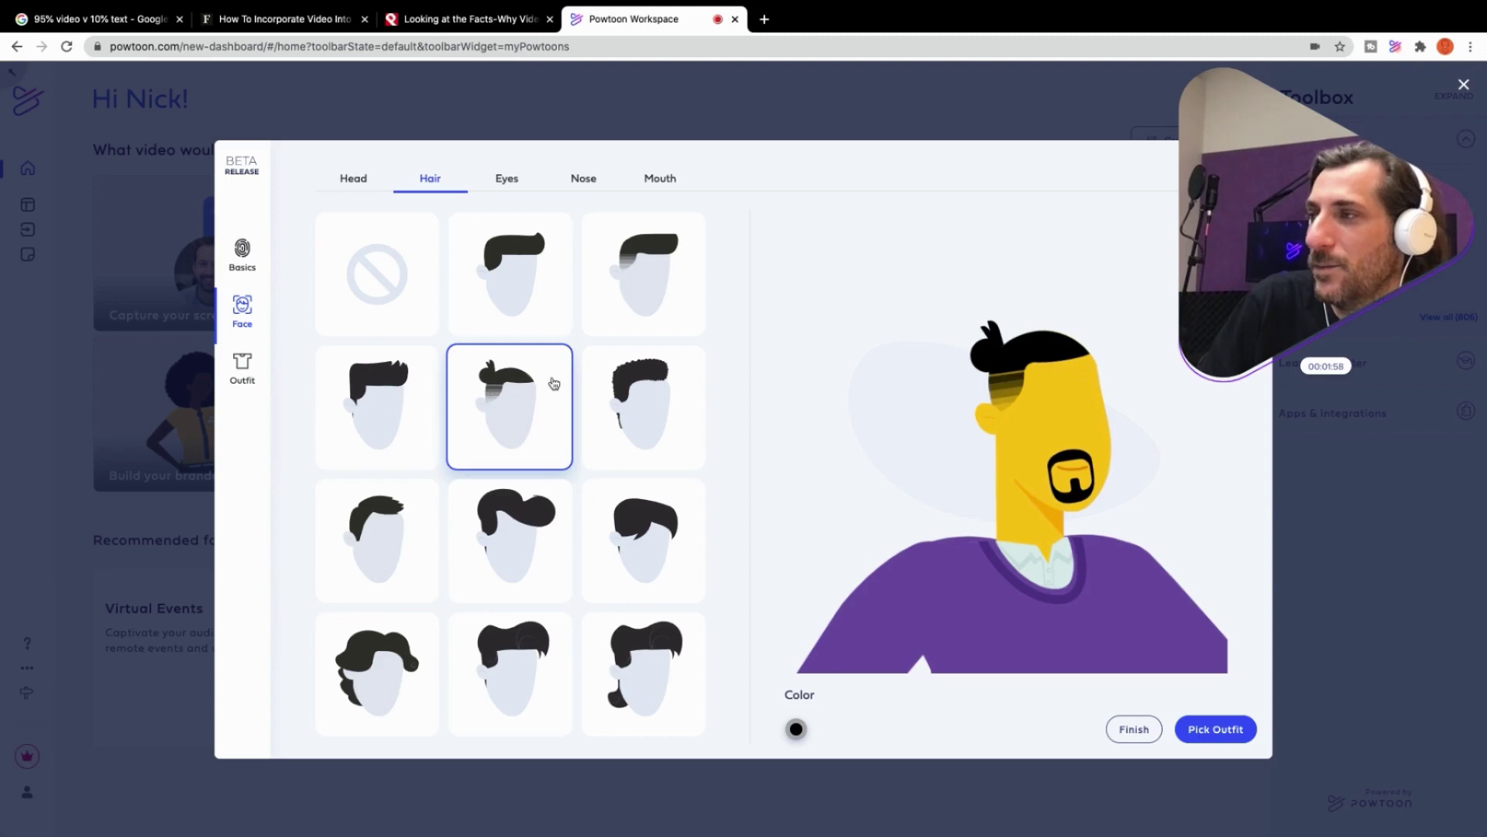
pyautogui.click(665, 402)
pyautogui.click(515, 505)
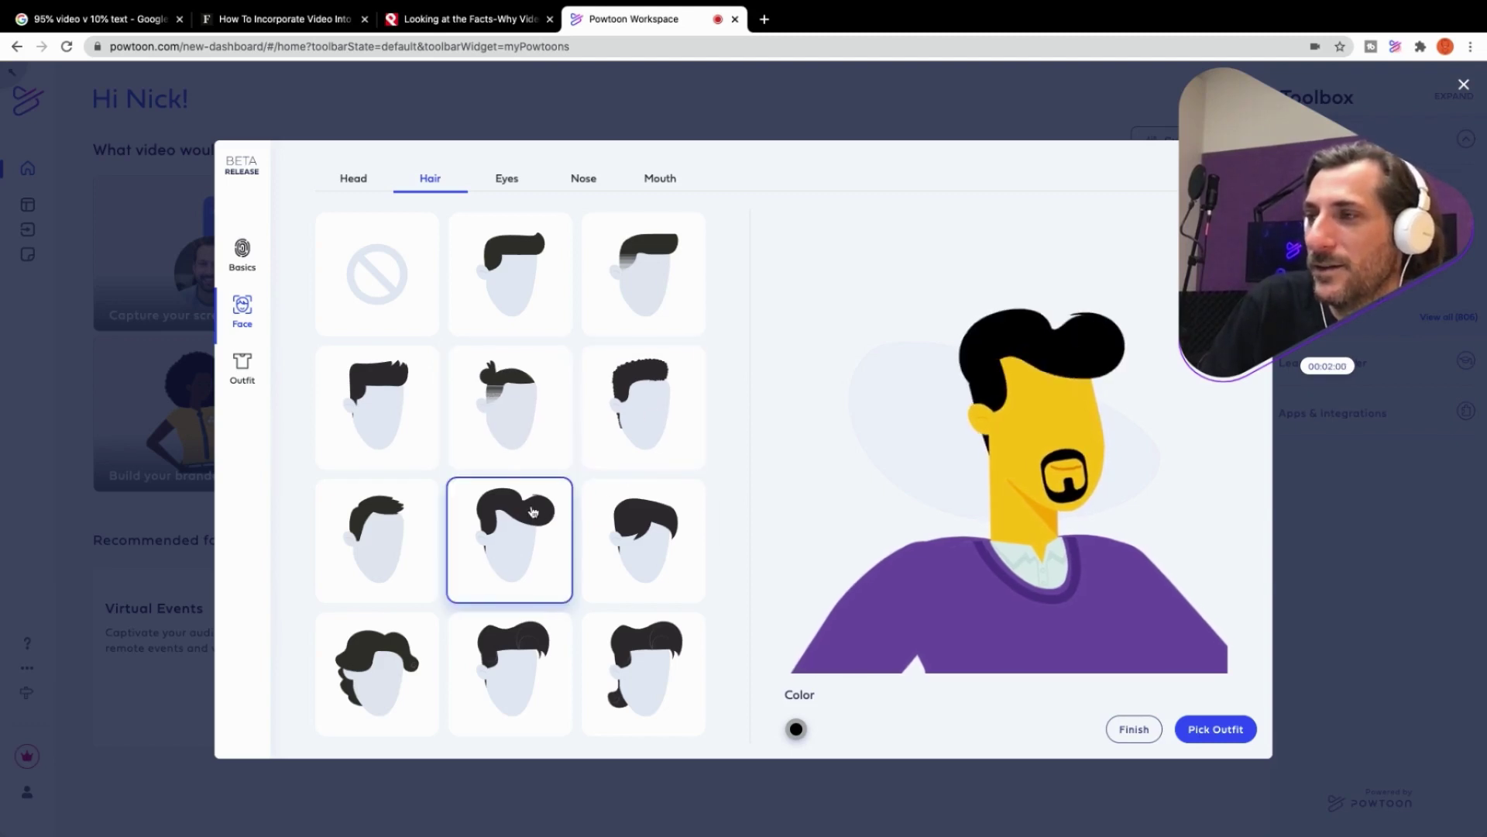
pyautogui.click(374, 526)
pyautogui.scroll(-2, 374, 526)
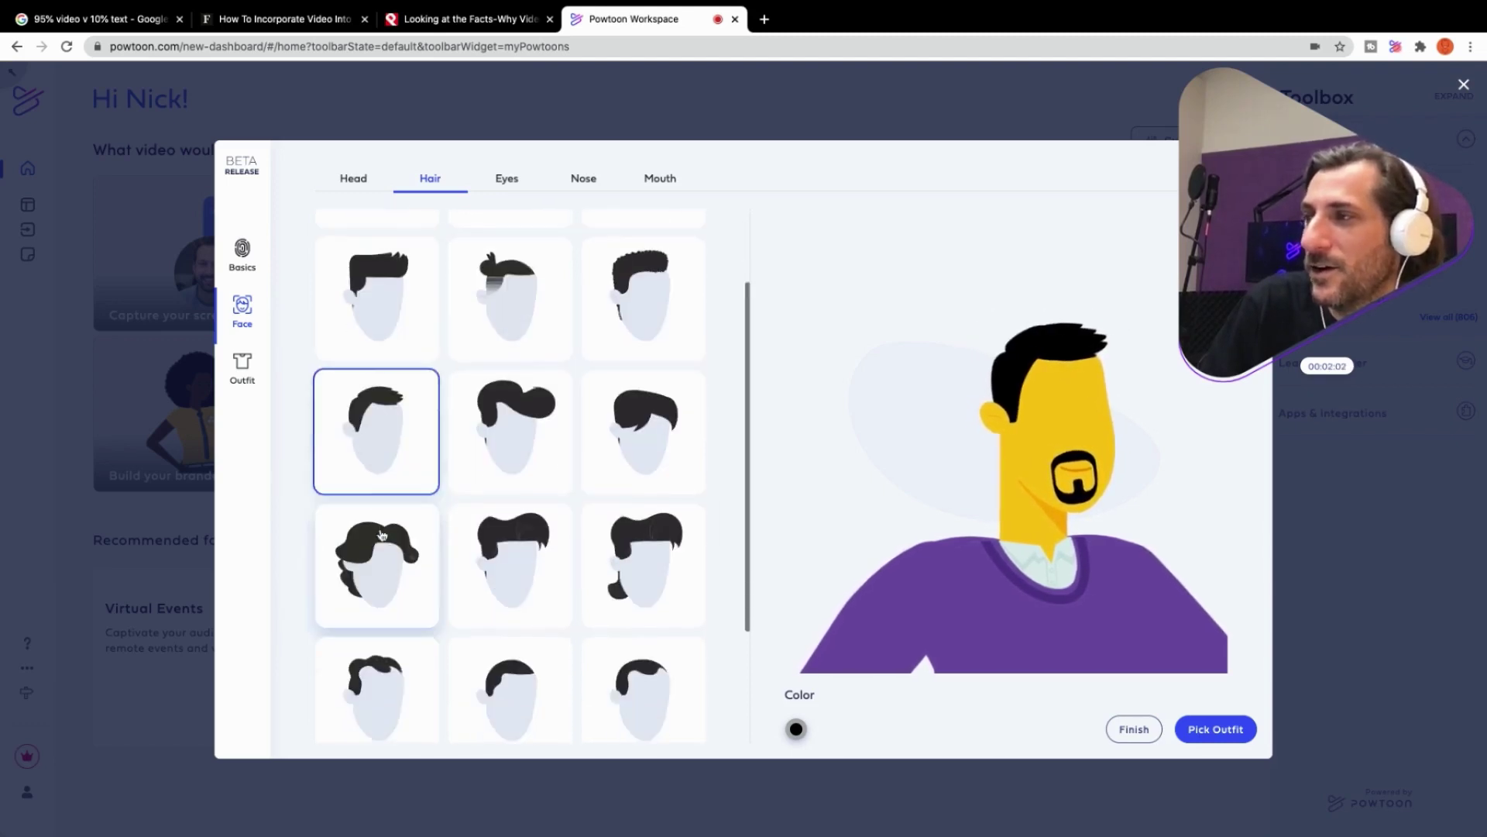
pyautogui.click(364, 569)
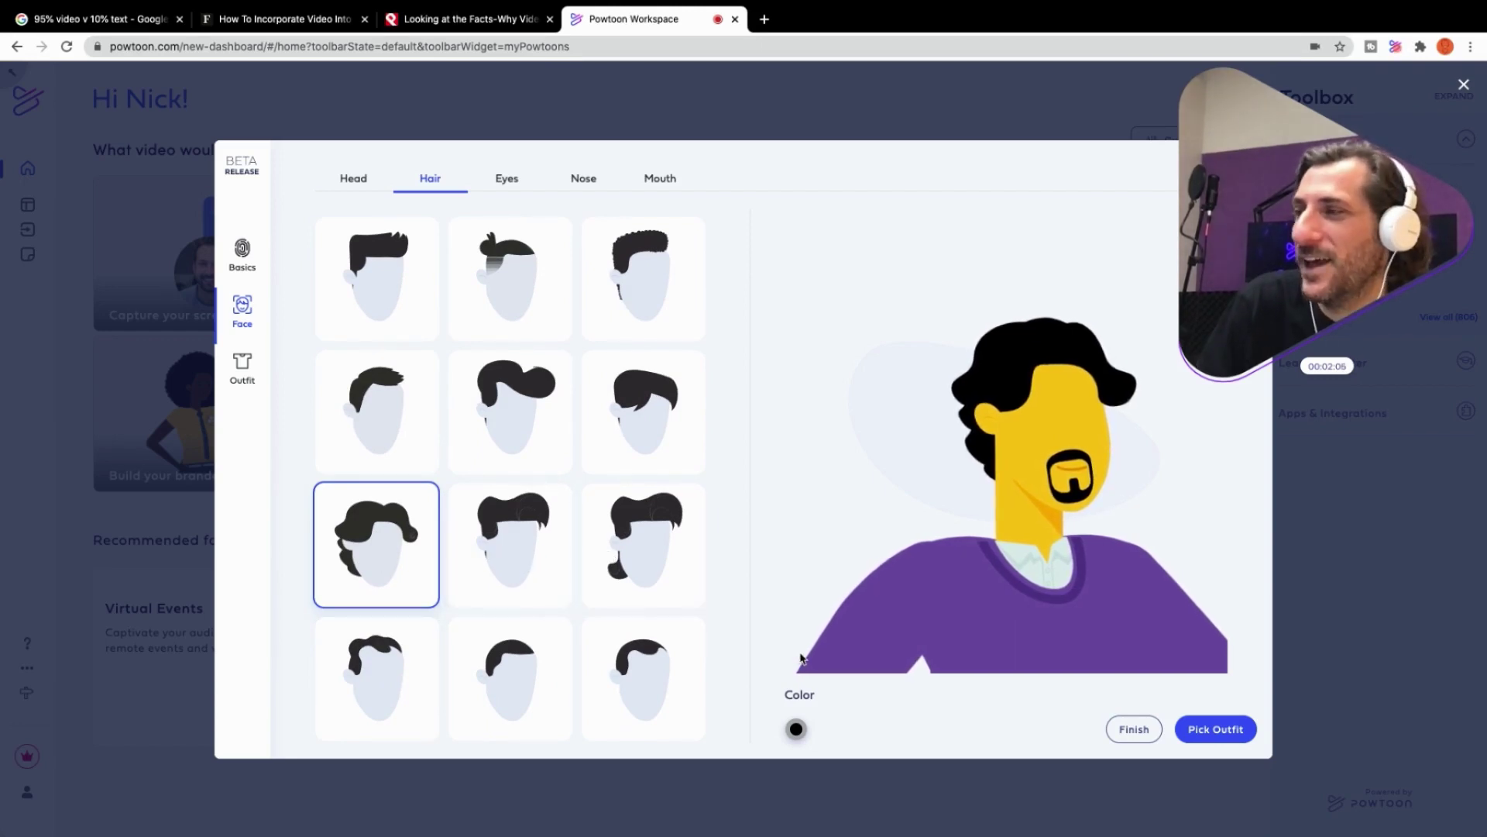
# Colour the hair and goatee bright blue #1962FF.
pyautogui.click(795, 728)
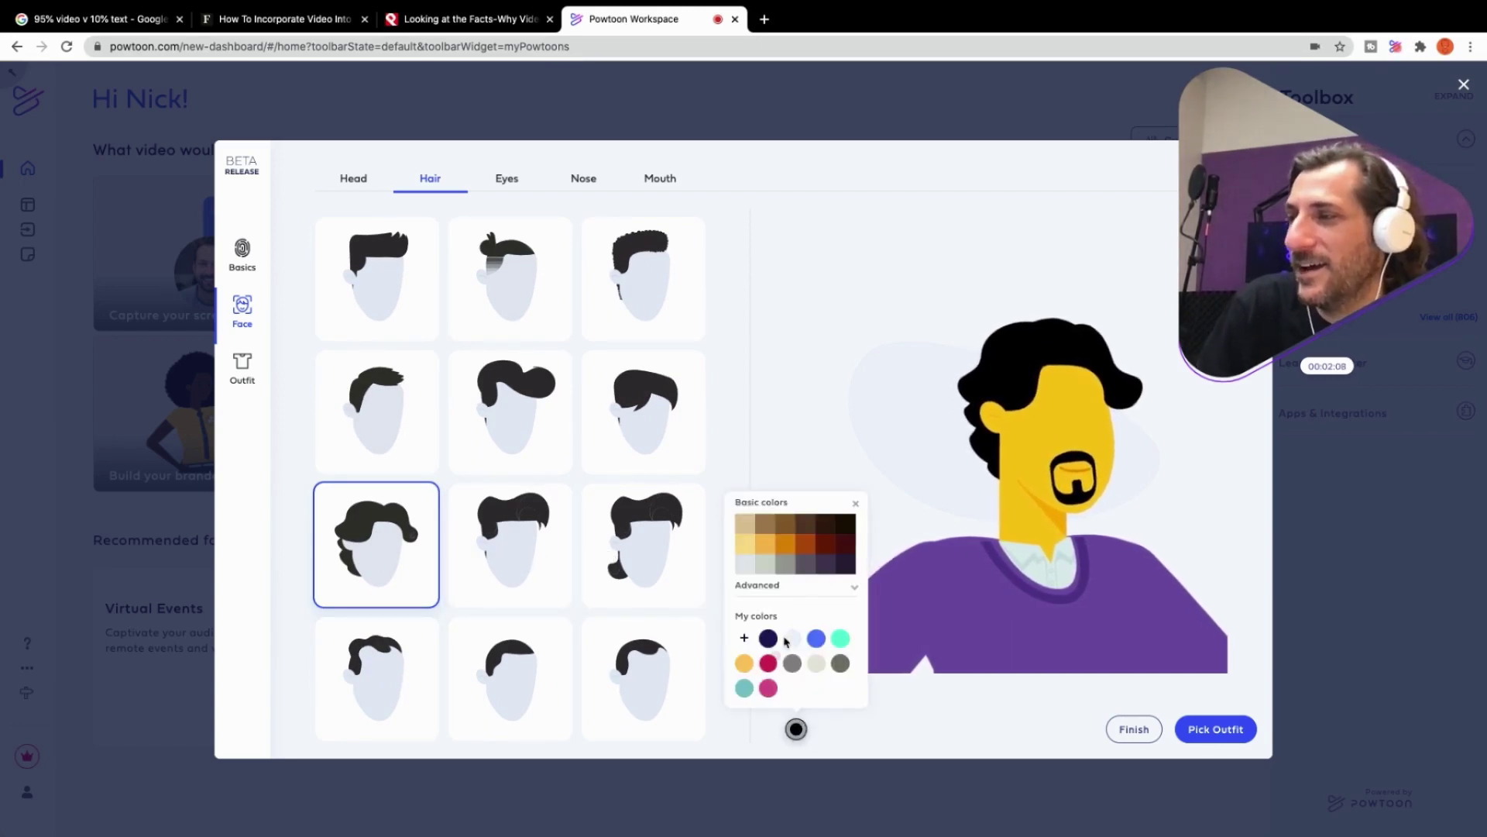
pyautogui.click(856, 588)
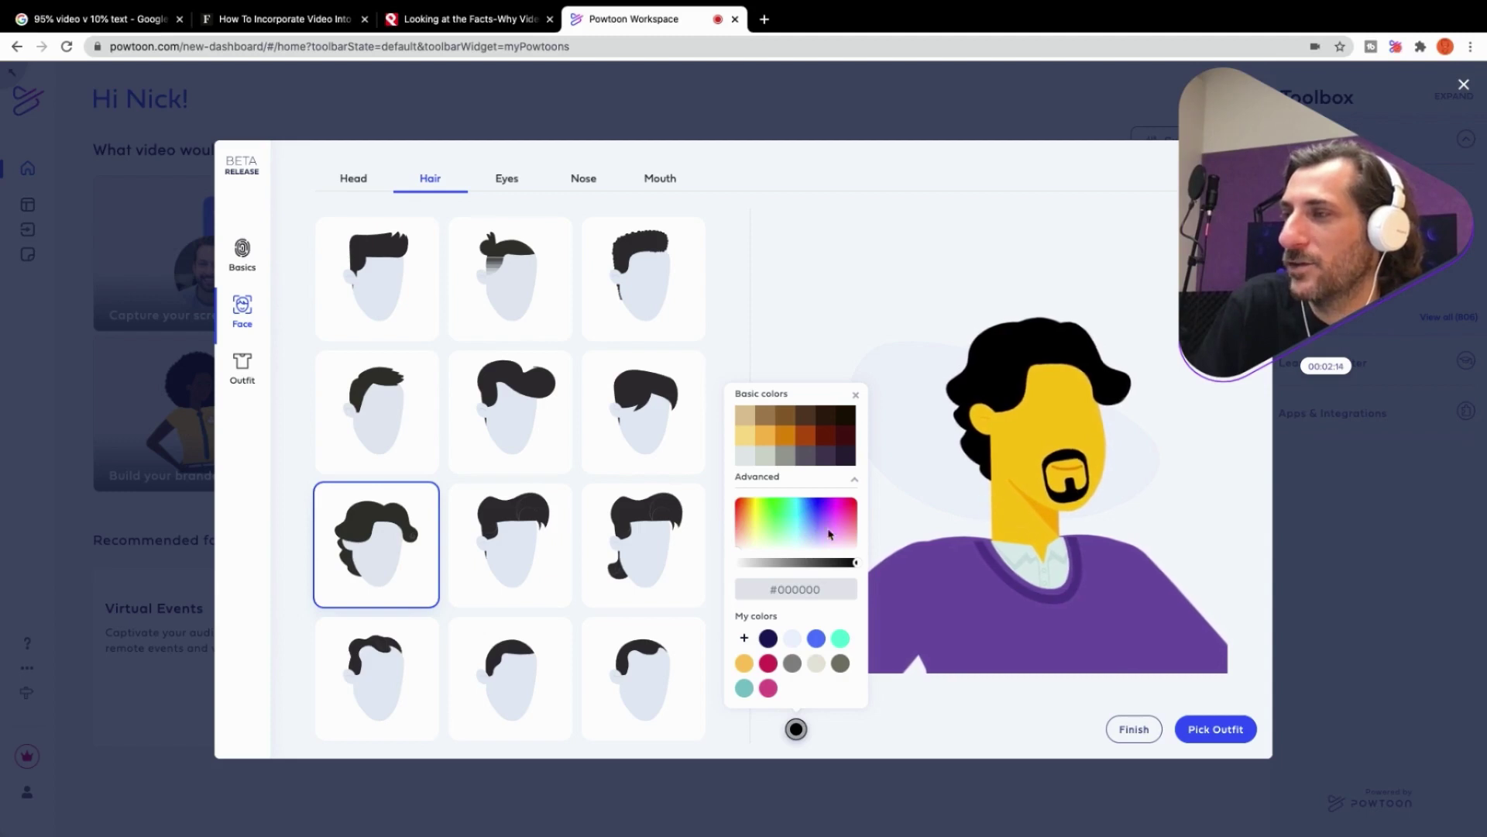
pyautogui.click(817, 509)
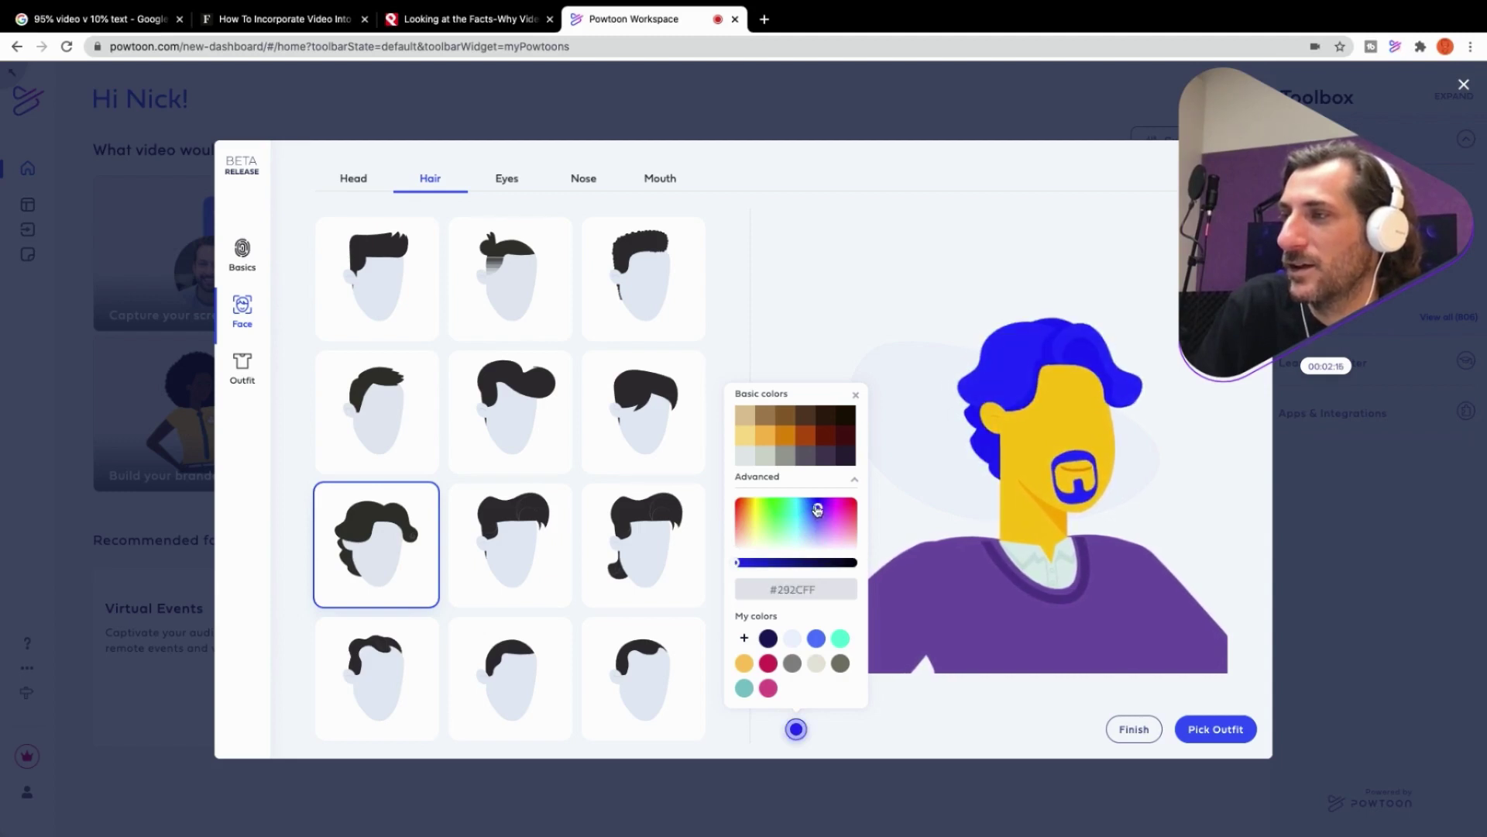
pyautogui.moveTo(815, 507); pyautogui.dragTo(812, 506)
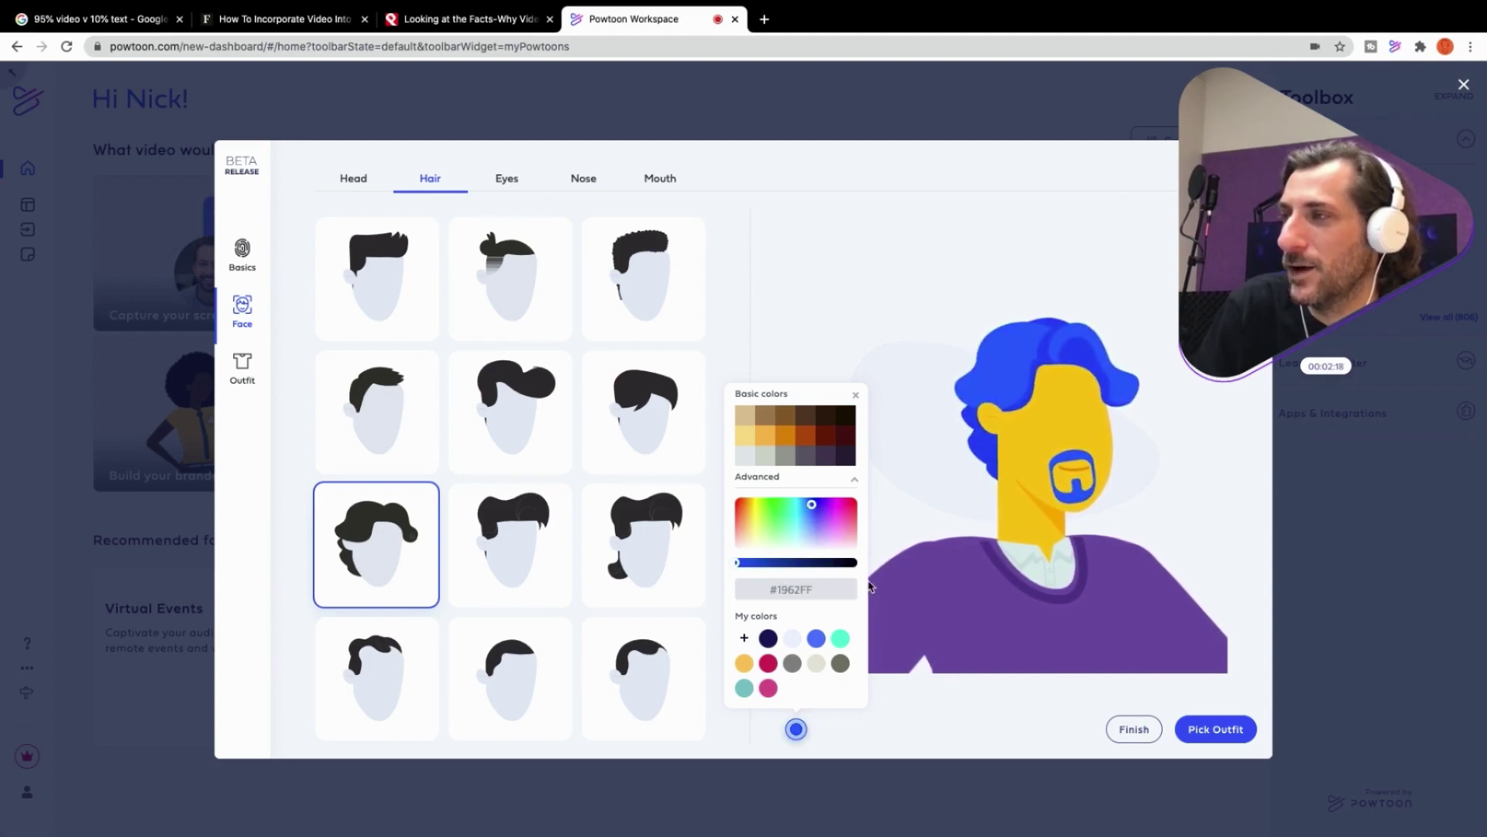
pyautogui.click(916, 754)
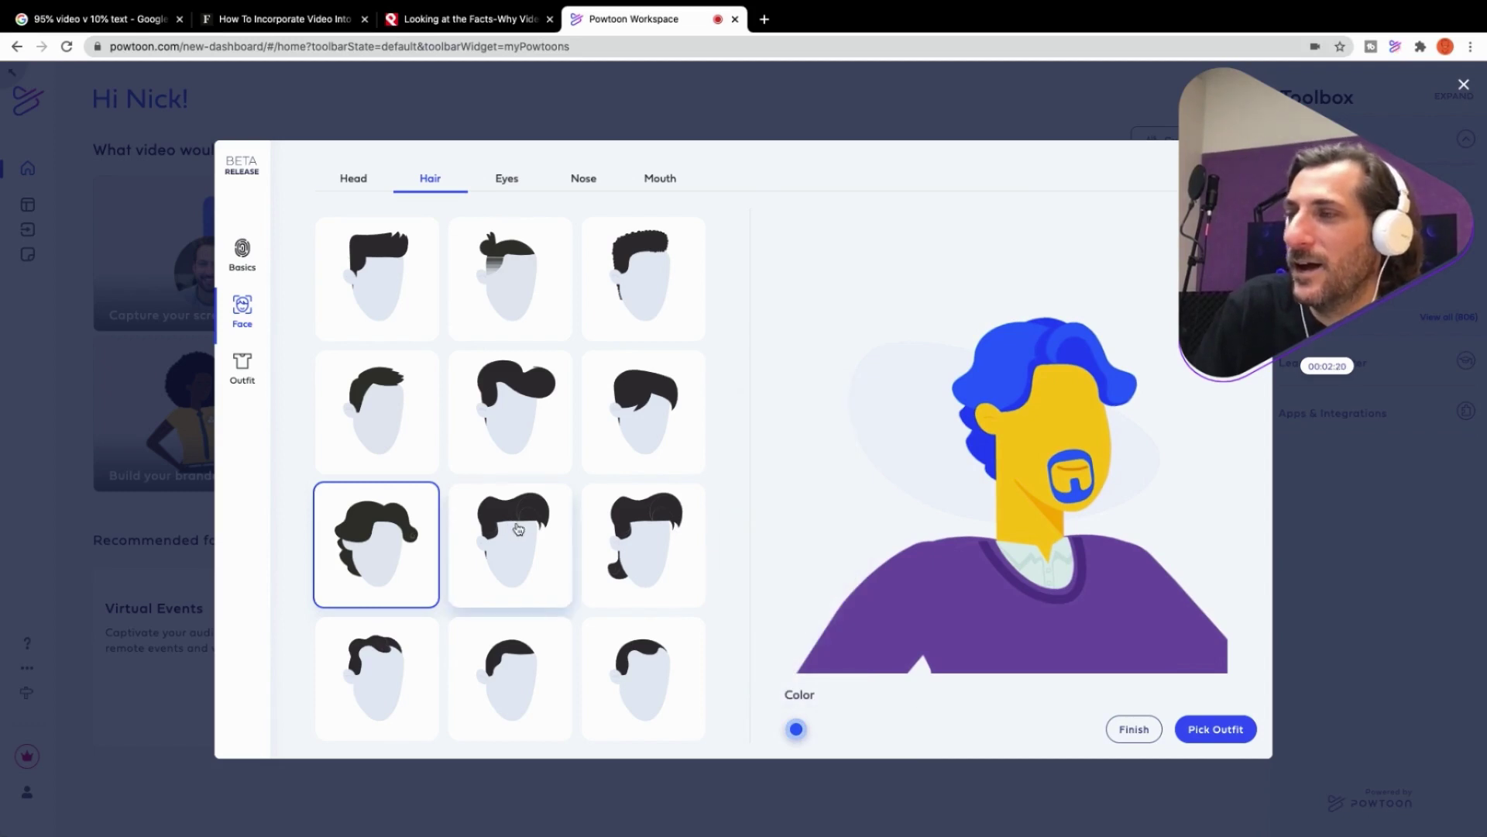
pyautogui.scroll(2, 534, 519)
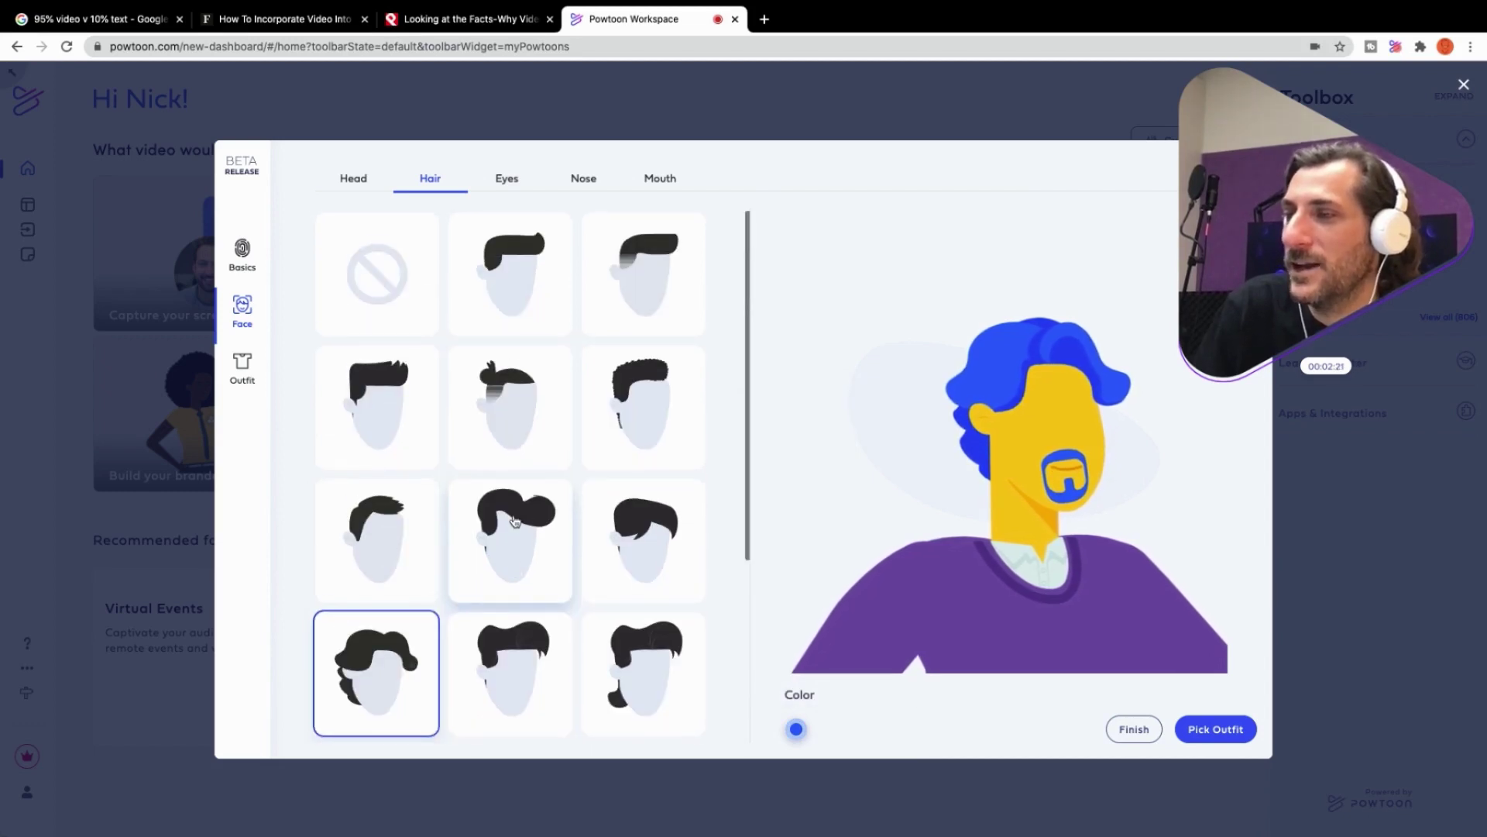
# Choose the larger green-eyed eye shape after trying several eye styles.
pyautogui.click(508, 179)
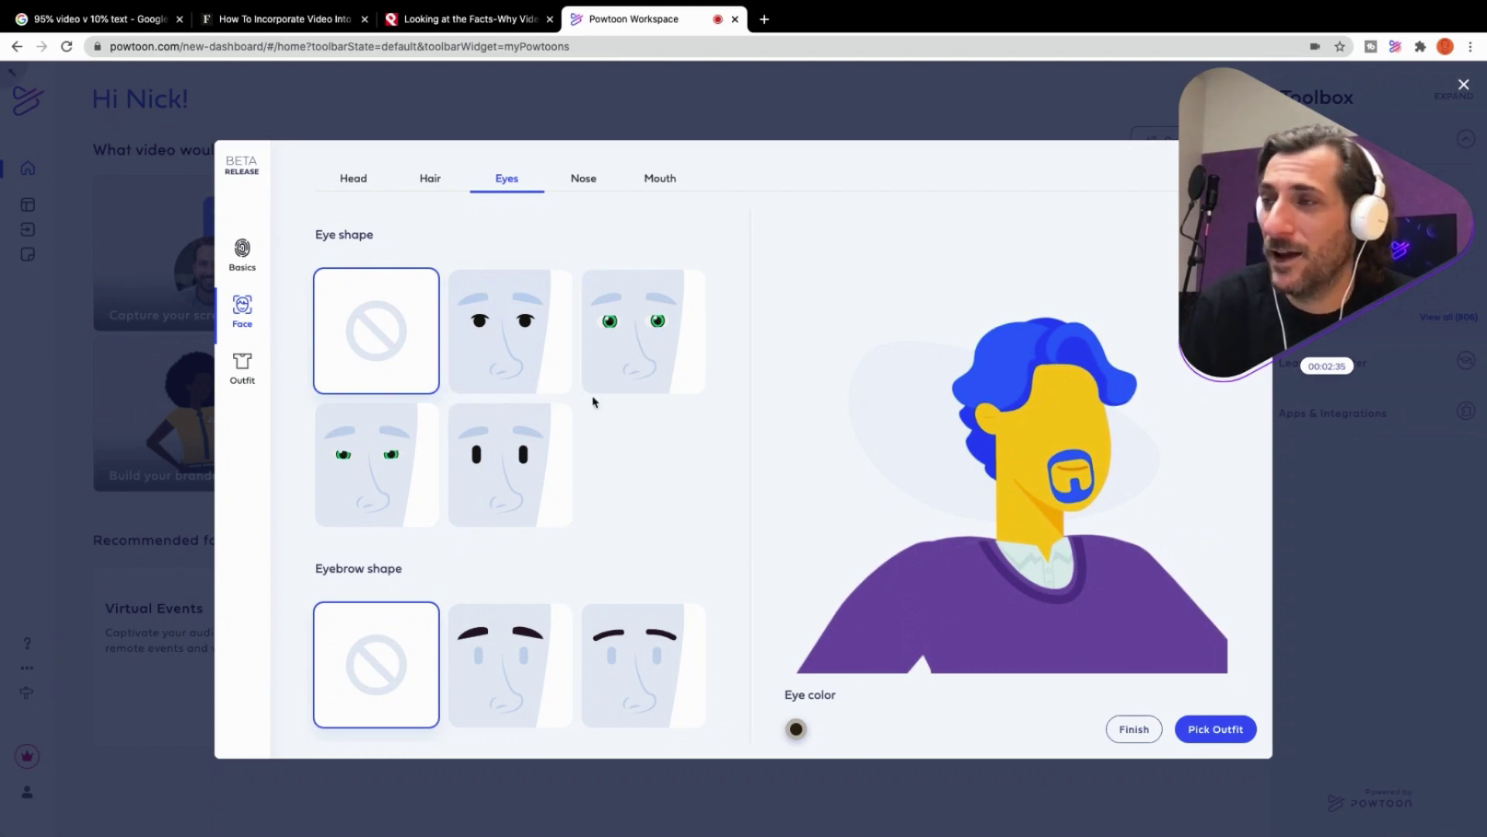
pyautogui.click(522, 345)
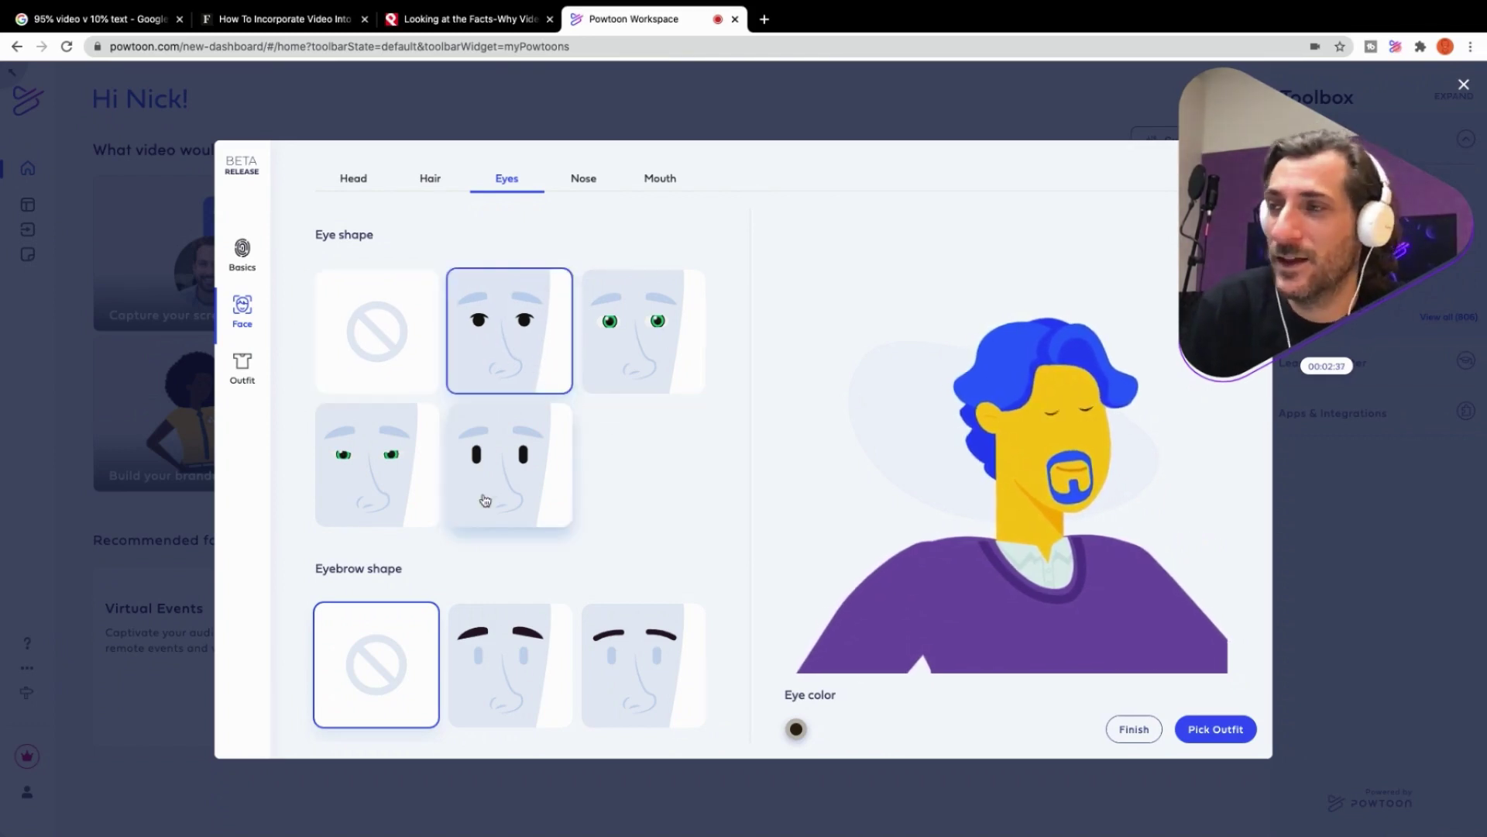
pyautogui.click(503, 449)
pyautogui.click(500, 368)
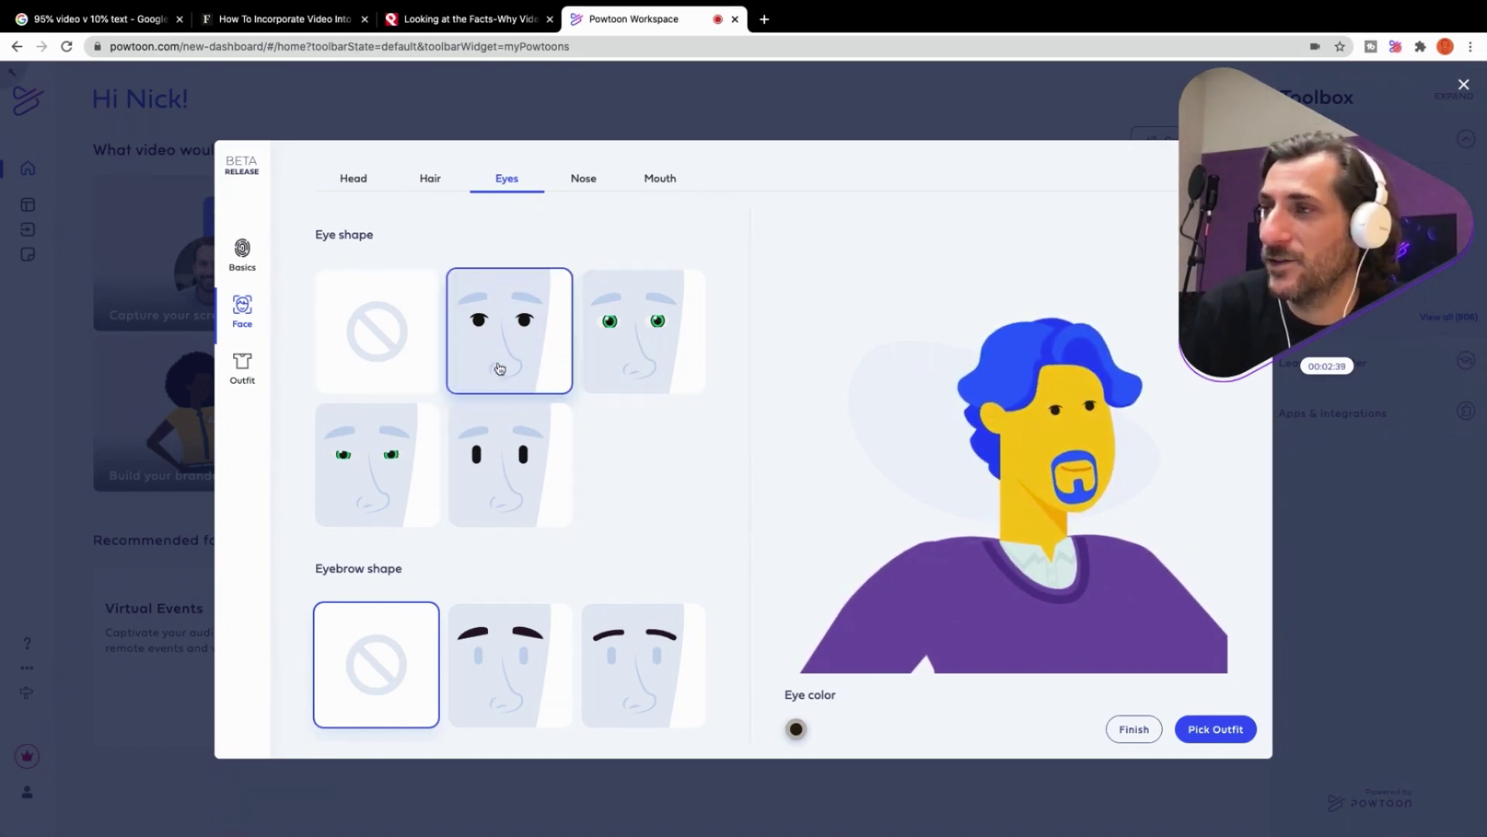
pyautogui.click(616, 355)
pyautogui.click(393, 434)
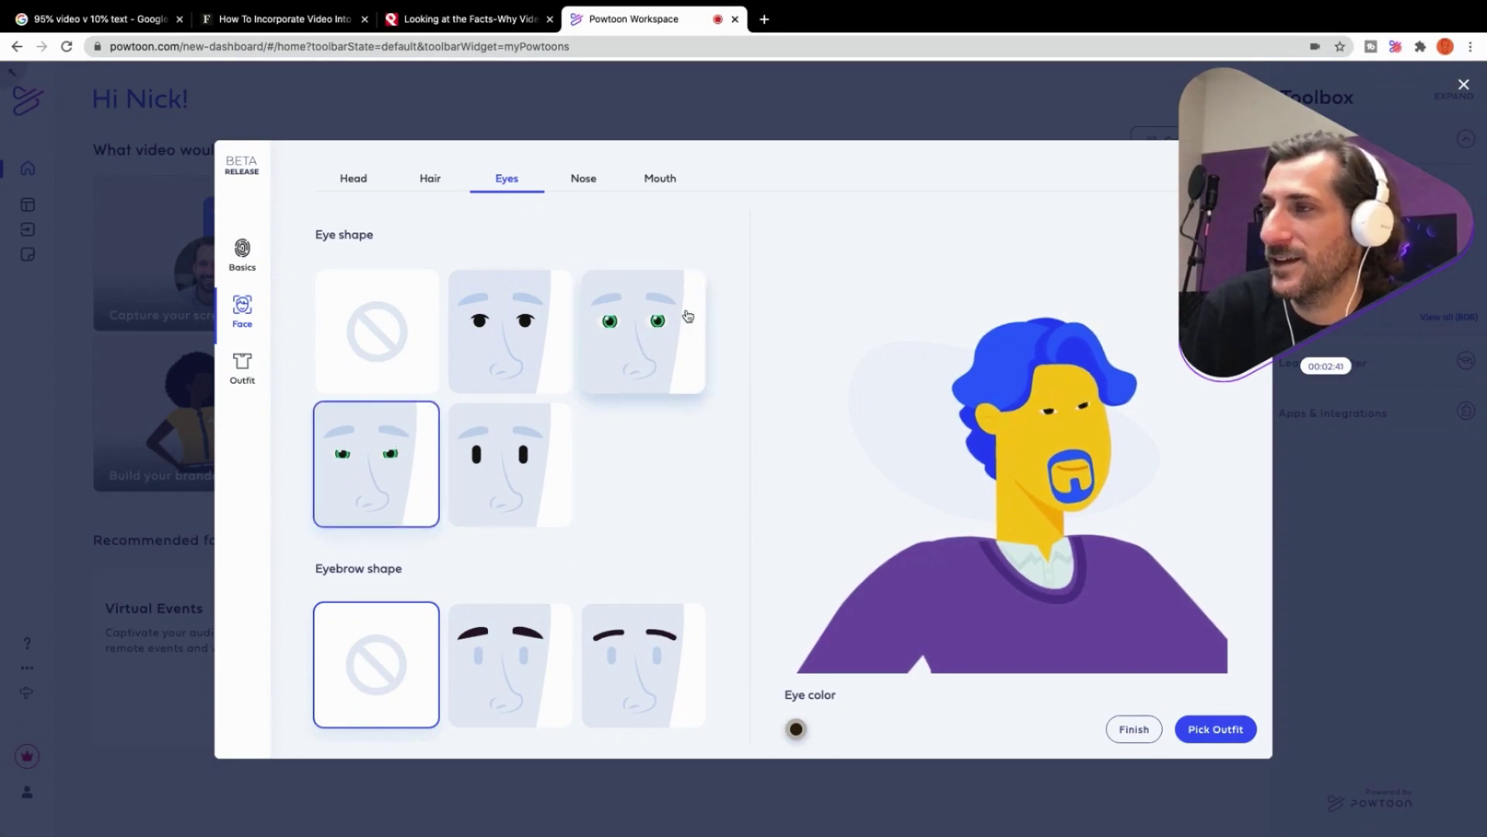
pyautogui.click(665, 323)
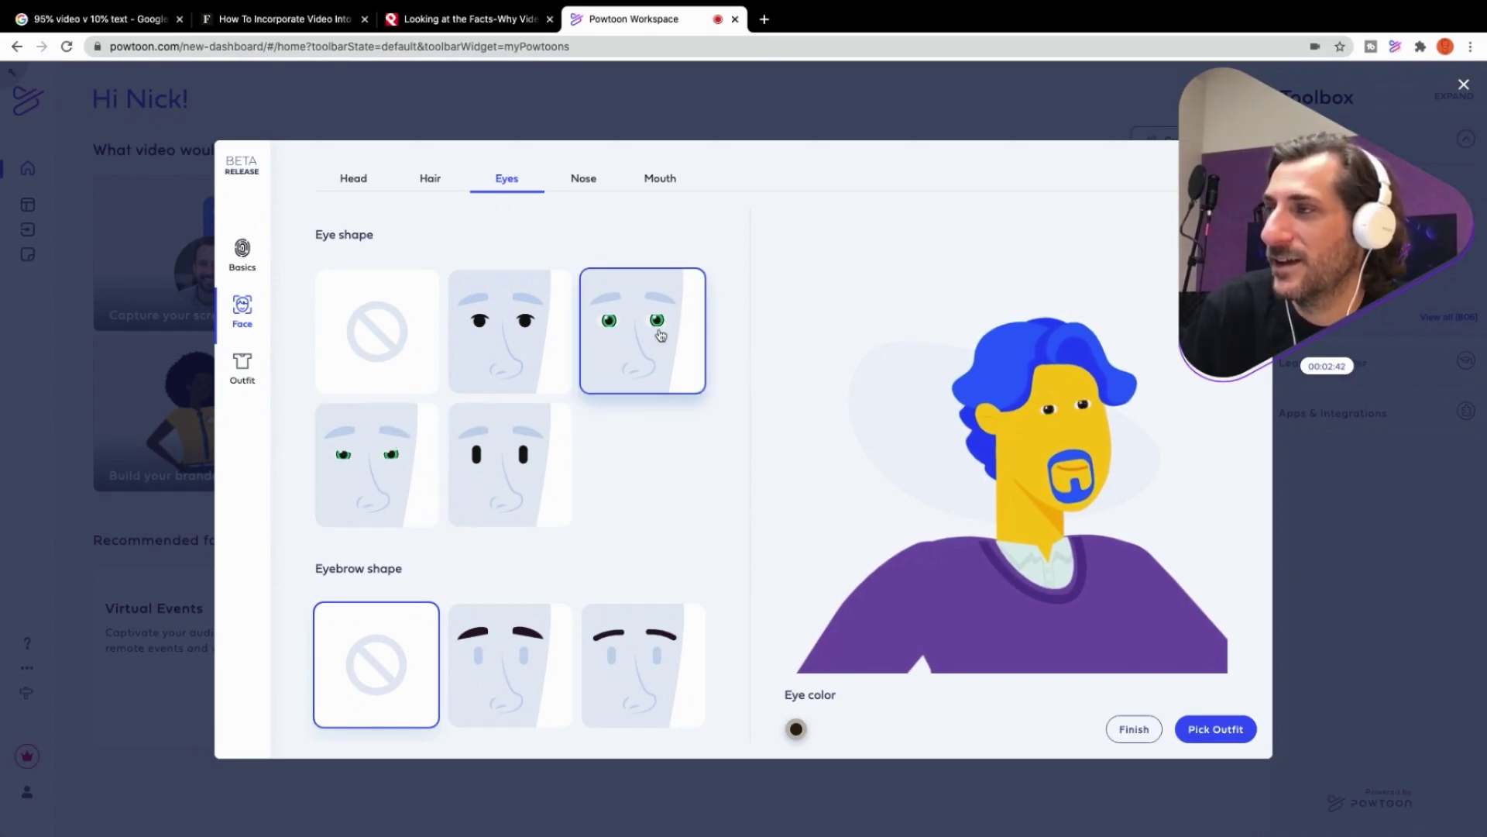
# Make the eye colour bright blue from the advanced spectrum.
pyautogui.click(796, 730)
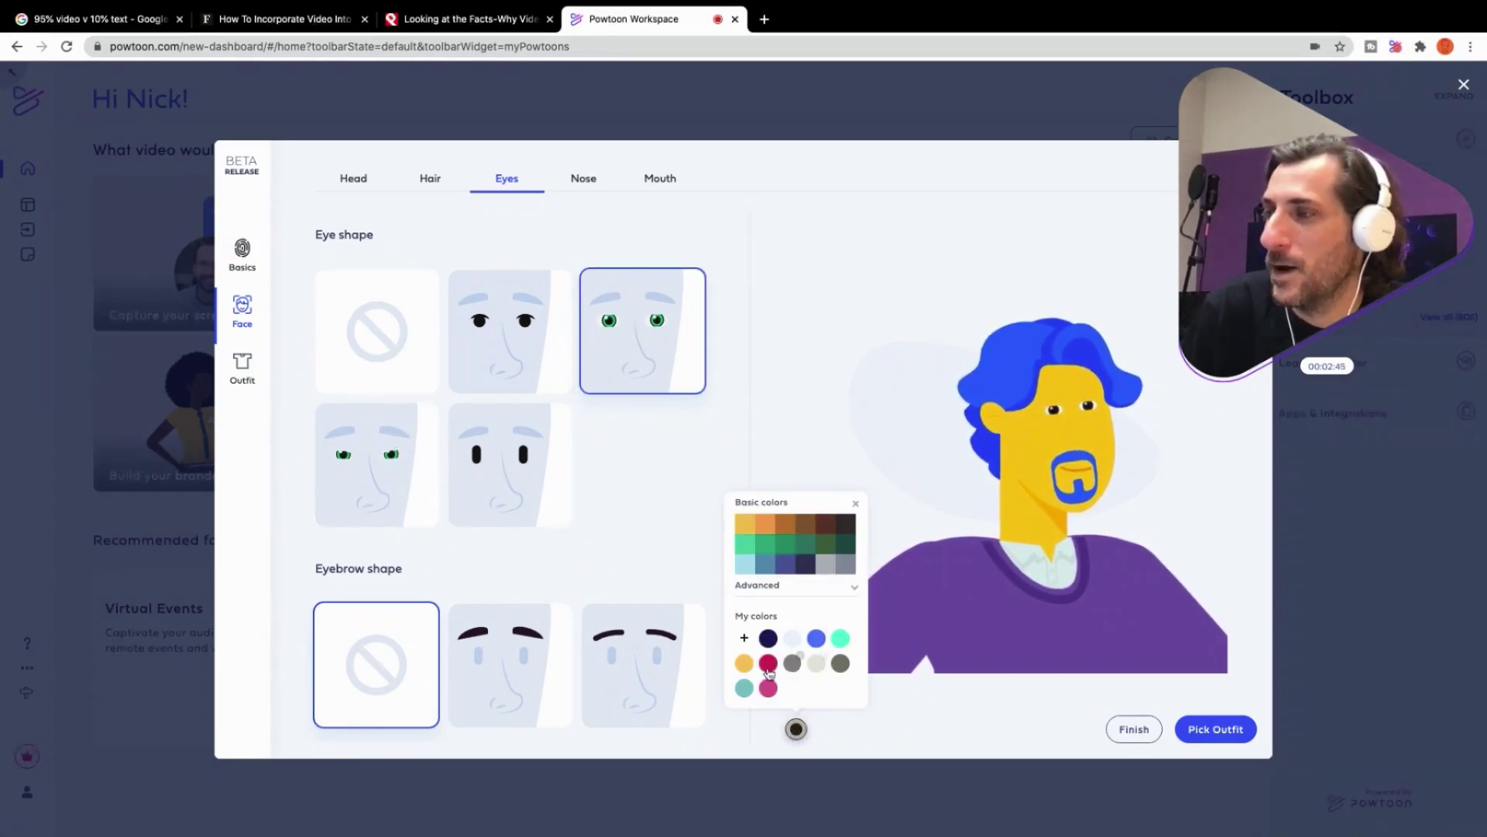
pyautogui.click(765, 544)
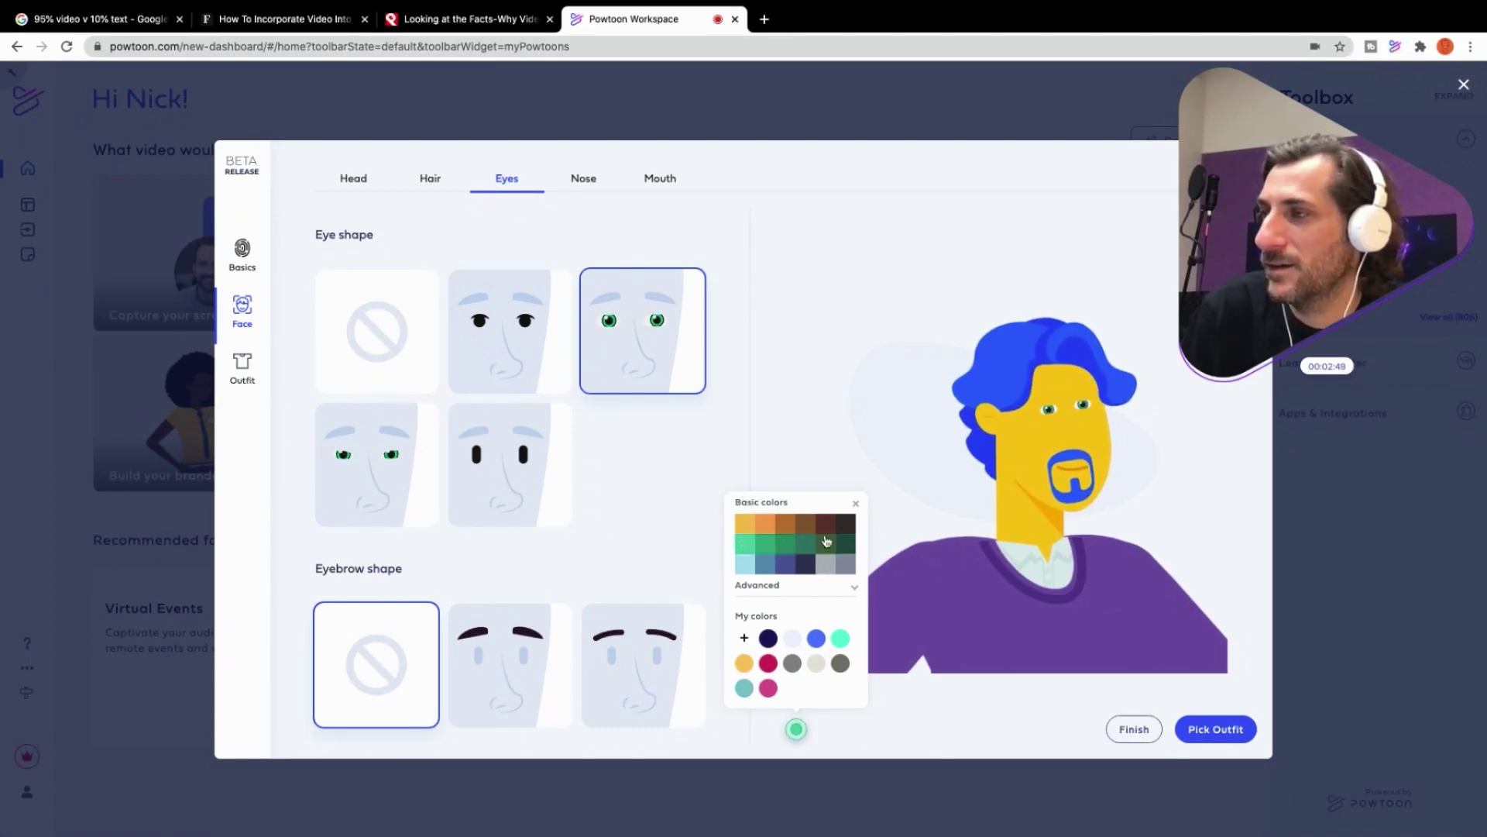
pyautogui.click(807, 545)
pyautogui.click(787, 545)
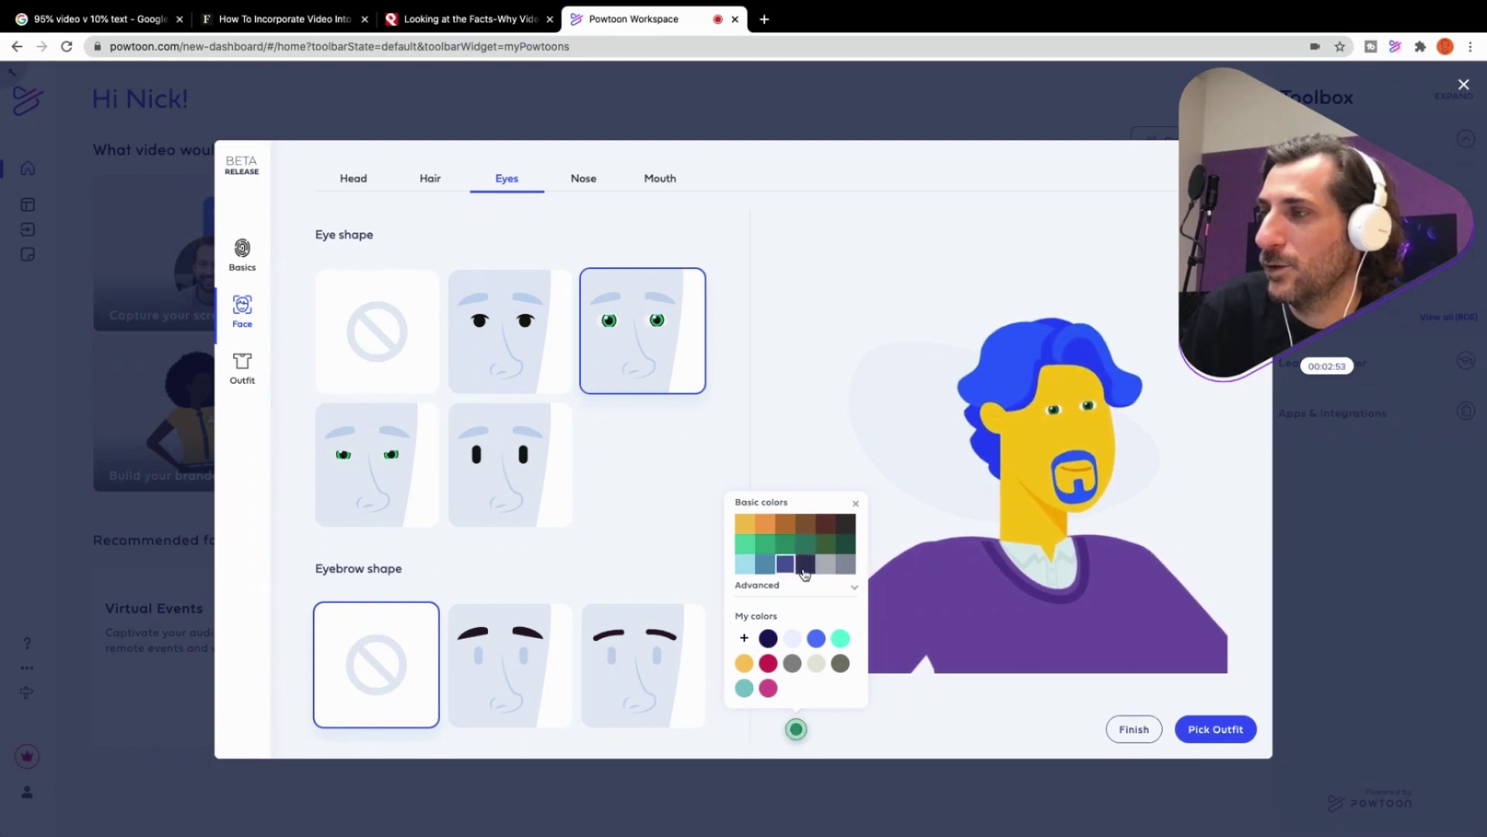
pyautogui.click(786, 570)
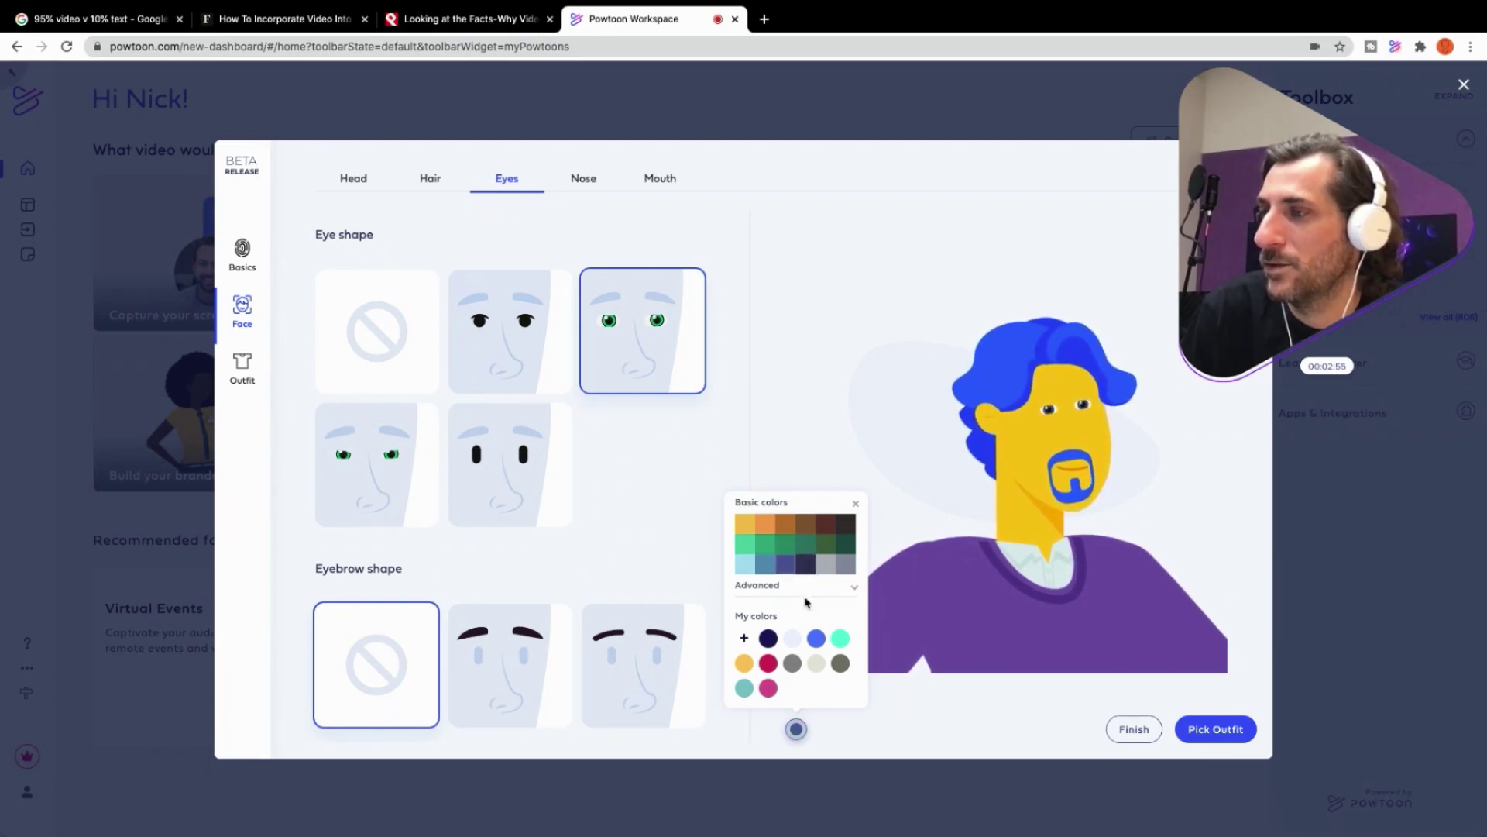
pyautogui.click(856, 590)
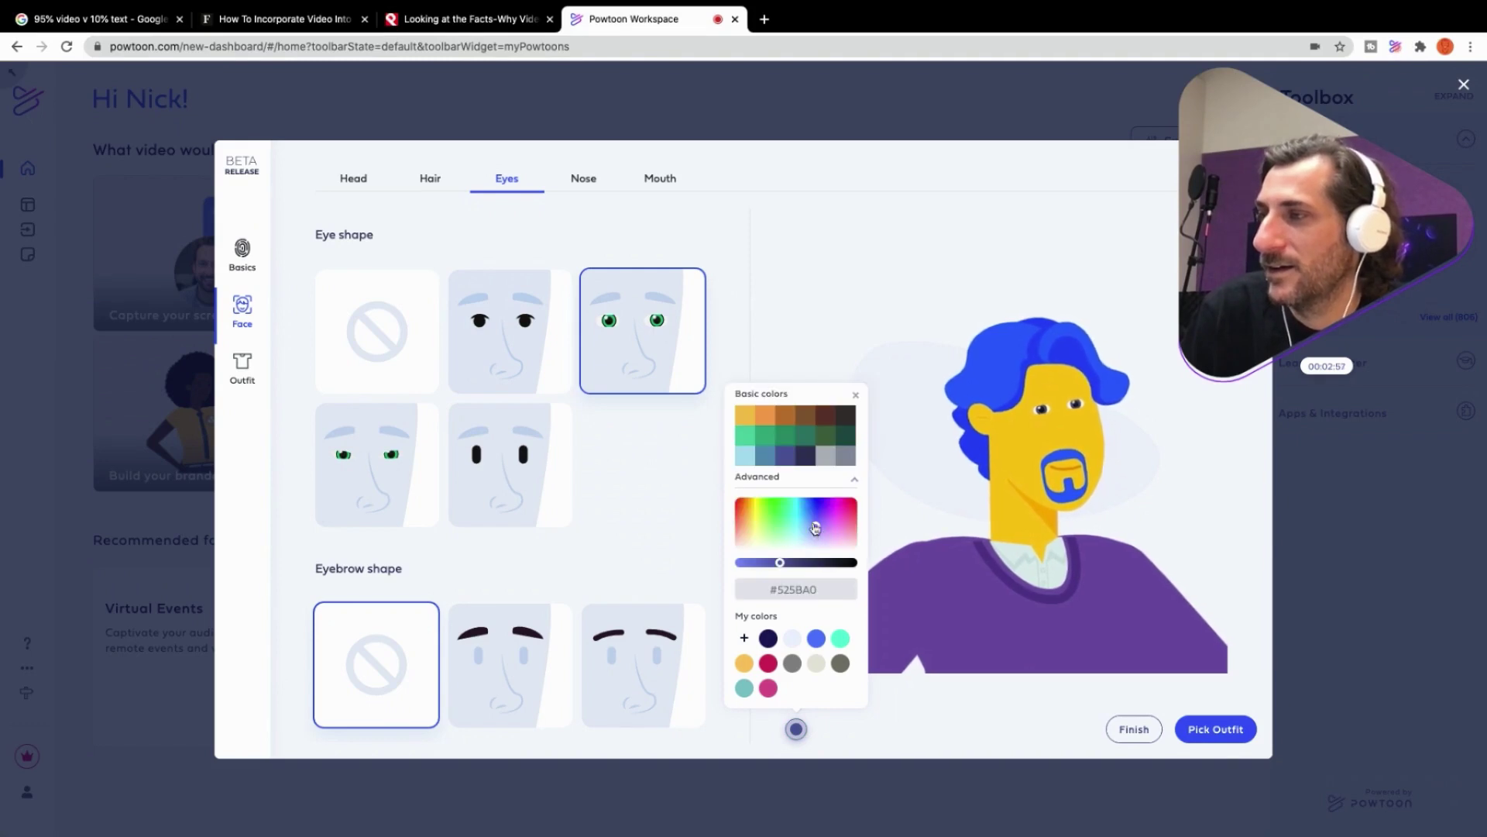
pyautogui.moveTo(816, 528)
pyautogui.mouseDown()
pyautogui.moveTo(803, 512)
pyautogui.moveTo(816, 503)
pyautogui.mouseUp()
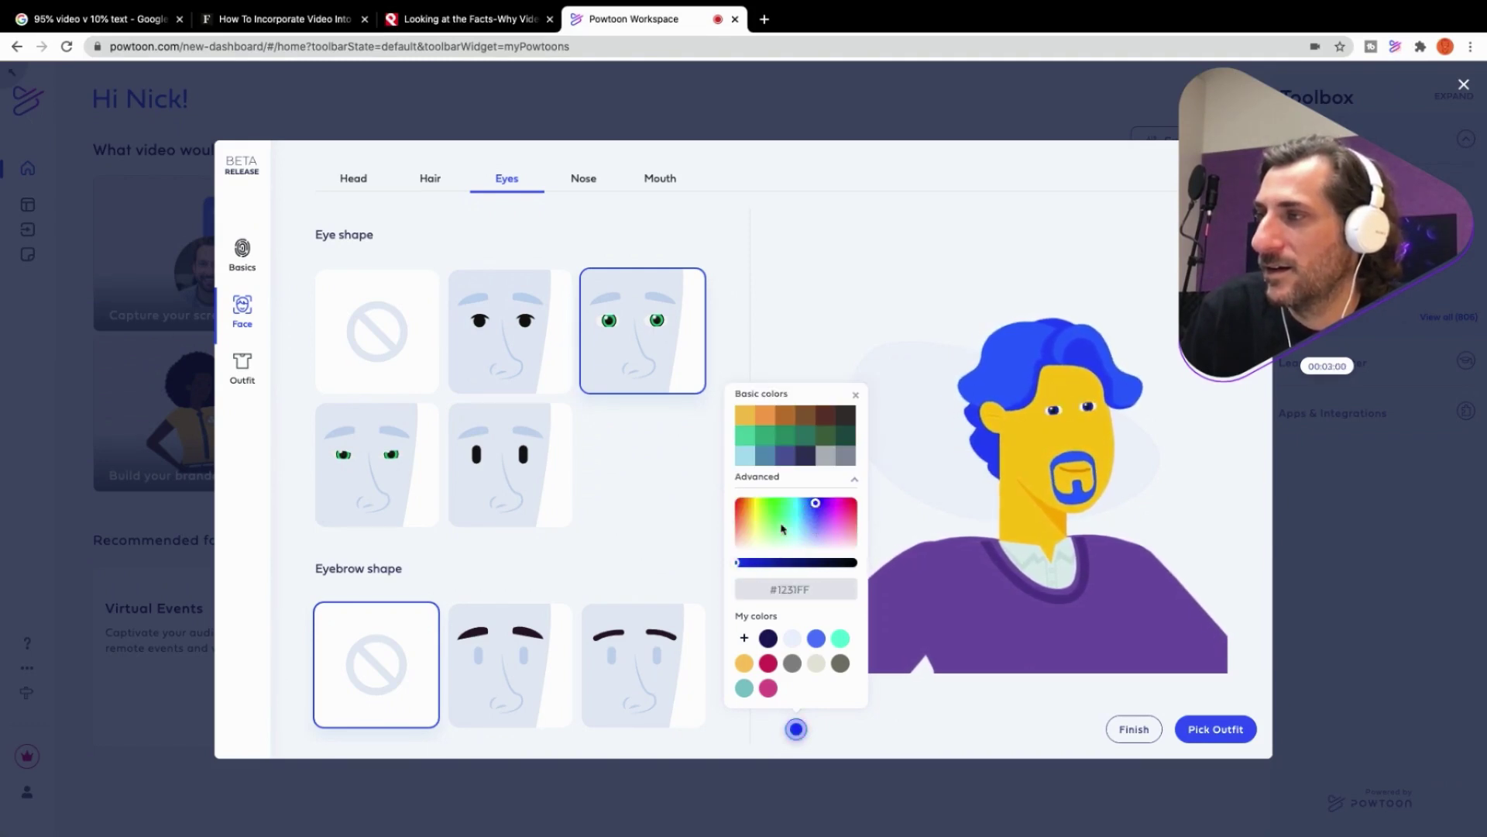
pyautogui.click(880, 721)
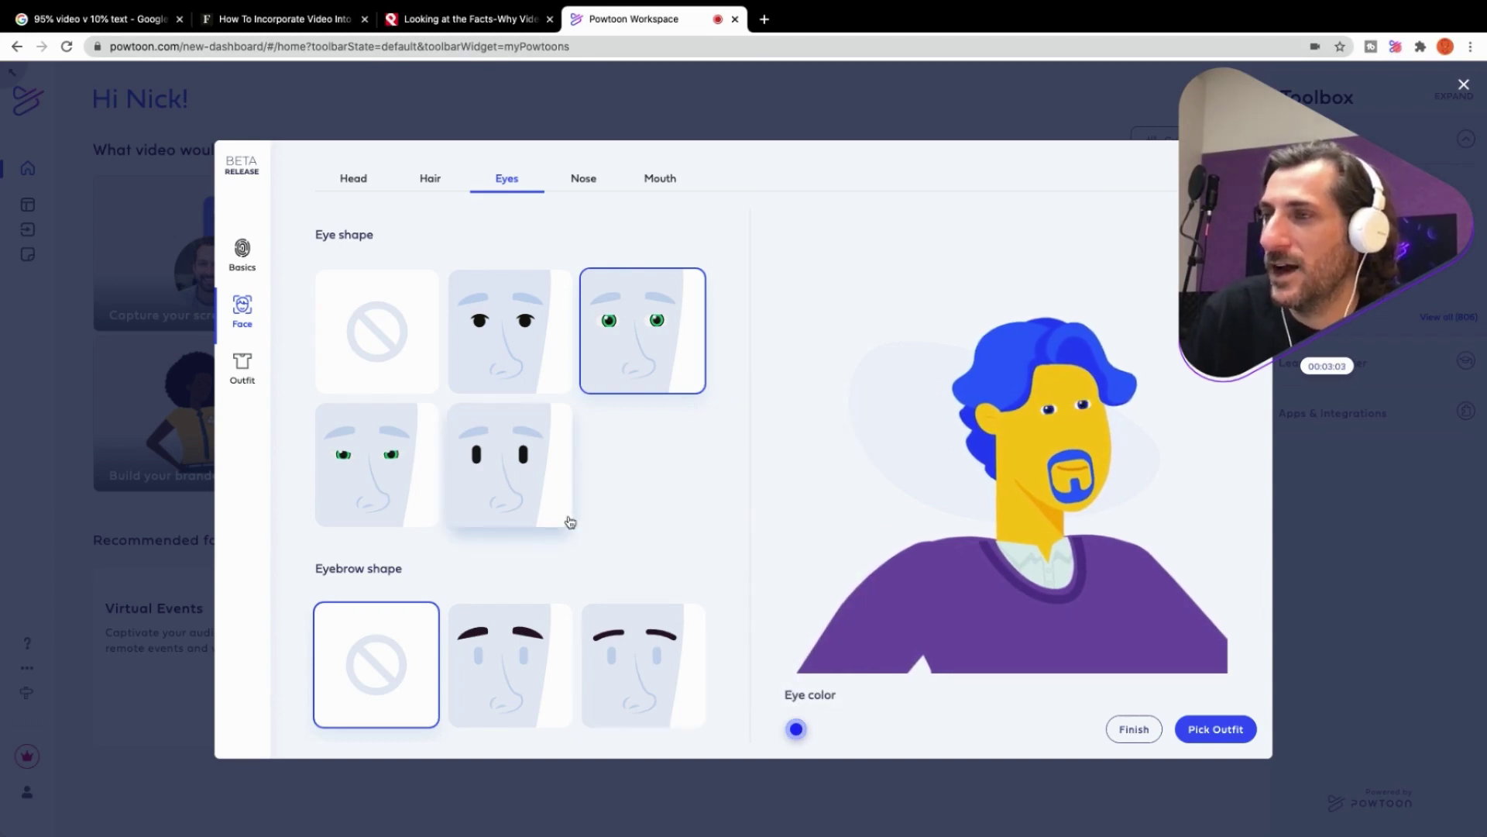
# Give the character thin arched eyebrows after comparing thick and no eyebrows.
pyautogui.click(520, 656)
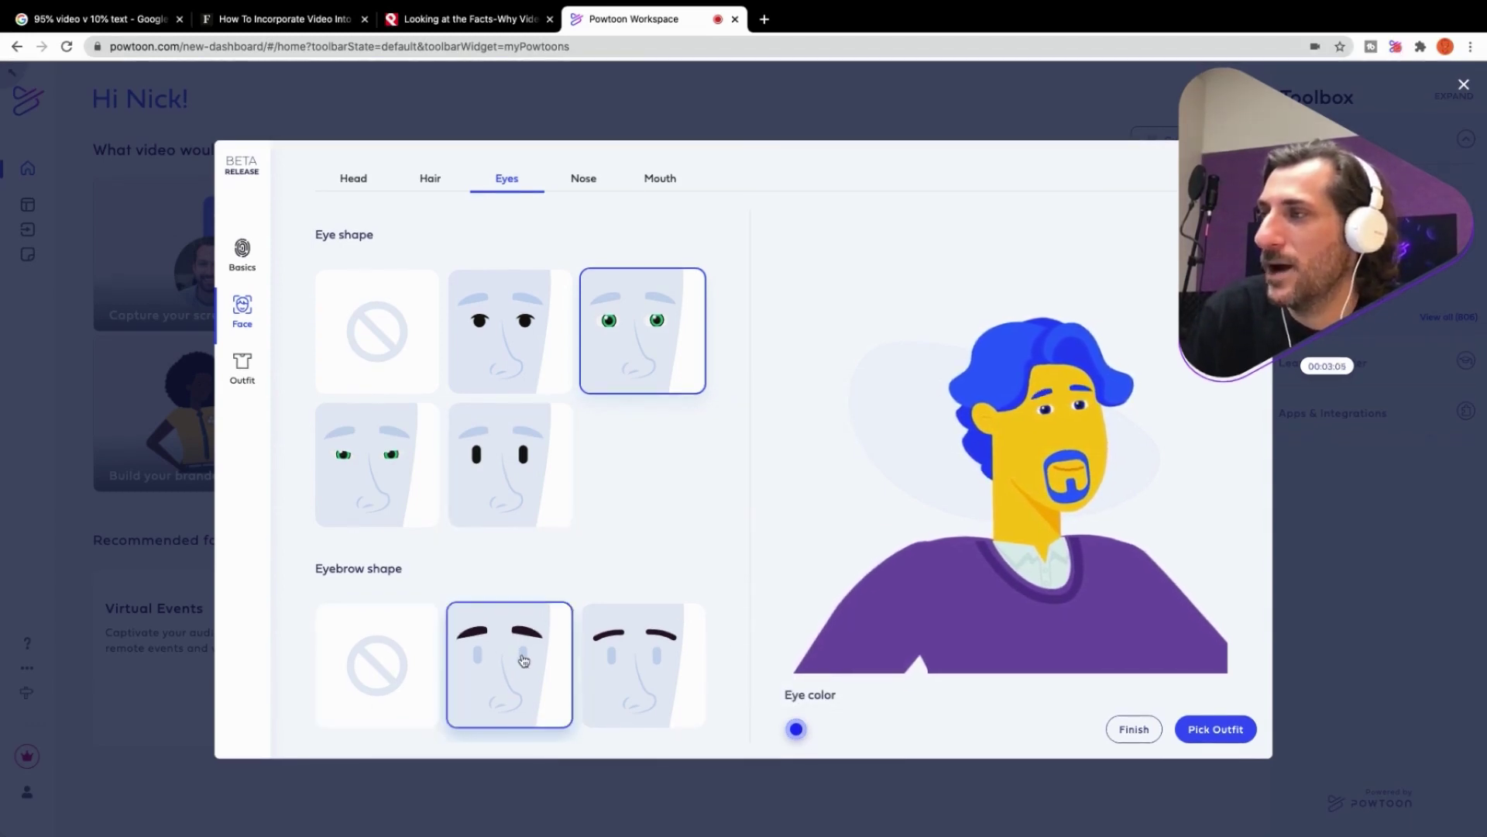
pyautogui.click(598, 659)
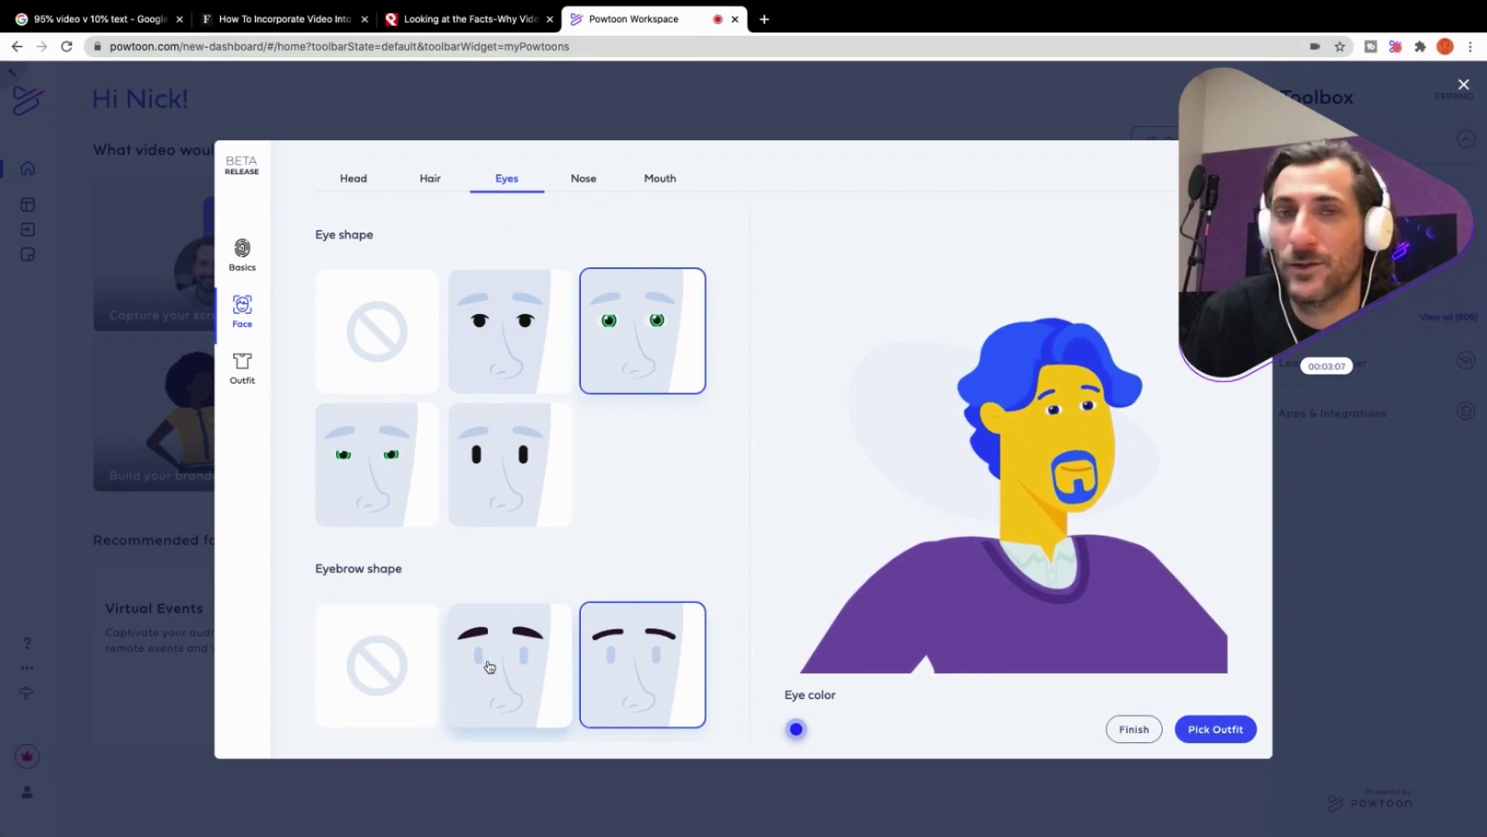
pyautogui.click(398, 661)
pyautogui.click(539, 661)
pyautogui.click(411, 662)
pyautogui.click(488, 663)
pyautogui.click(411, 663)
pyautogui.click(543, 663)
pyautogui.click(593, 660)
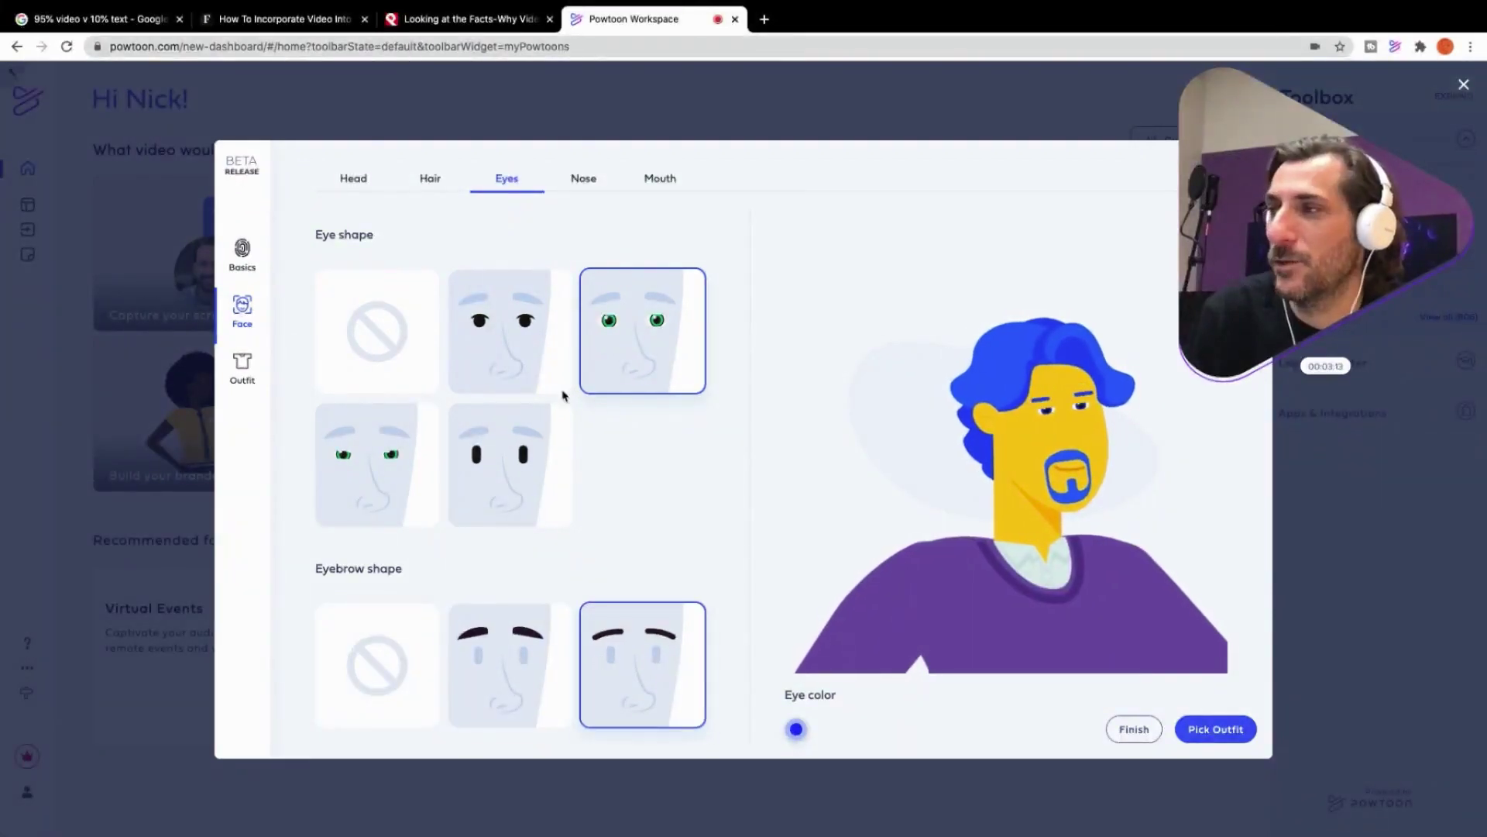
pyautogui.click(584, 178)
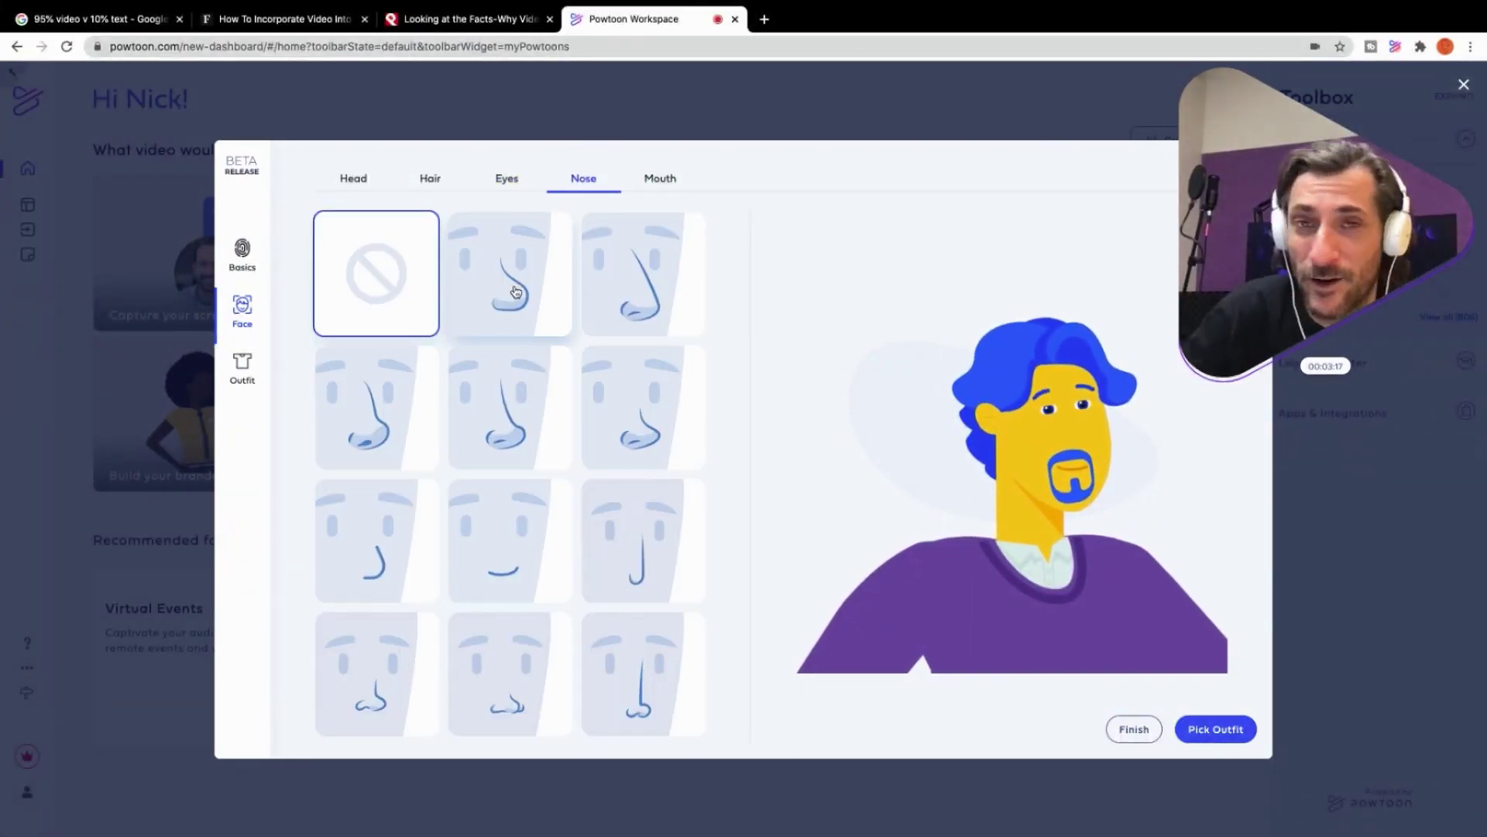
# Try a range of nose shapes, landing on a long thin nose.
pyautogui.scroll(-3, 494, 329)
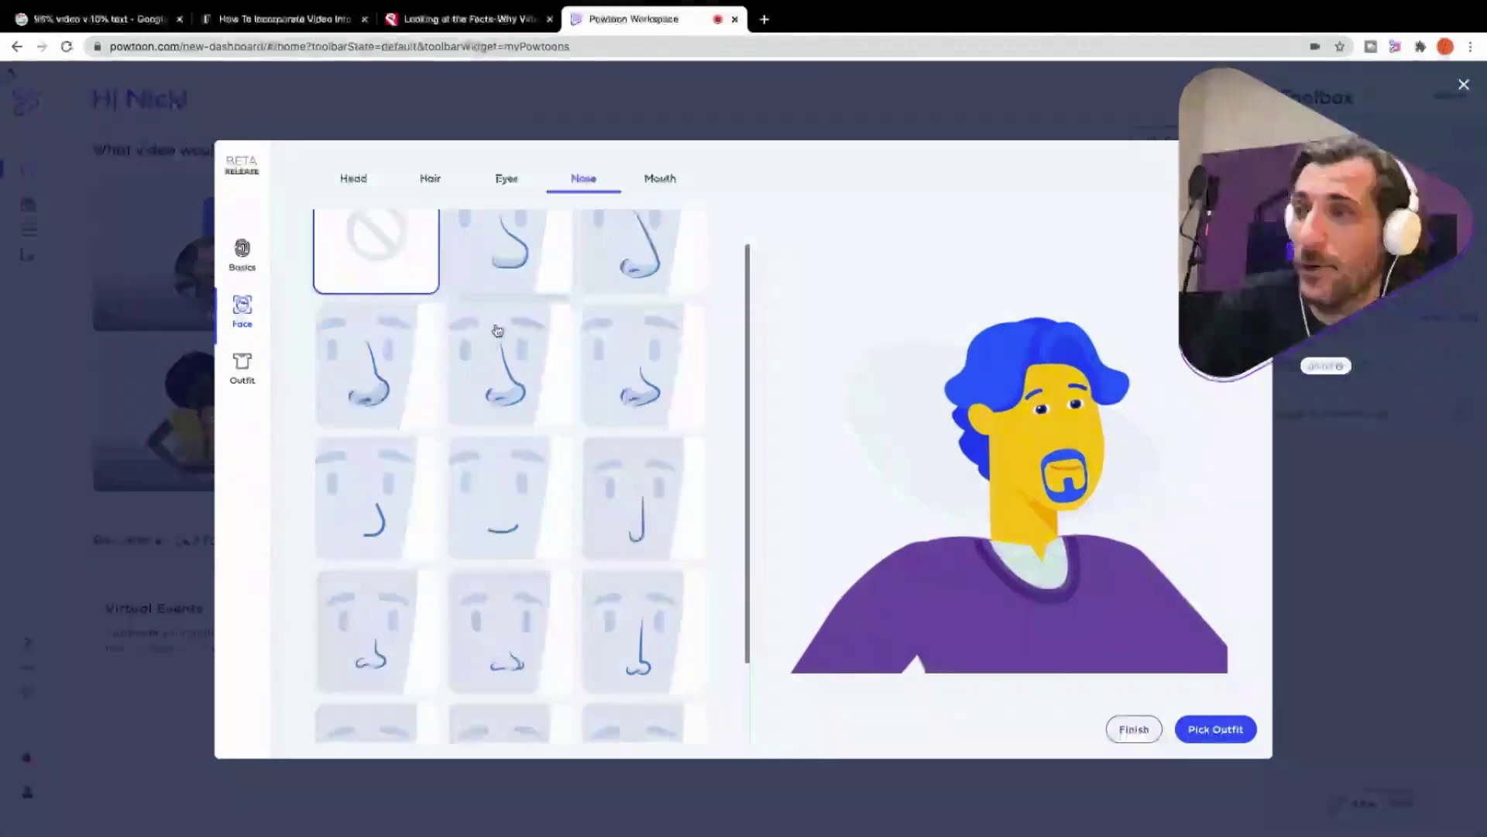
pyautogui.click(626, 678)
pyautogui.click(534, 682)
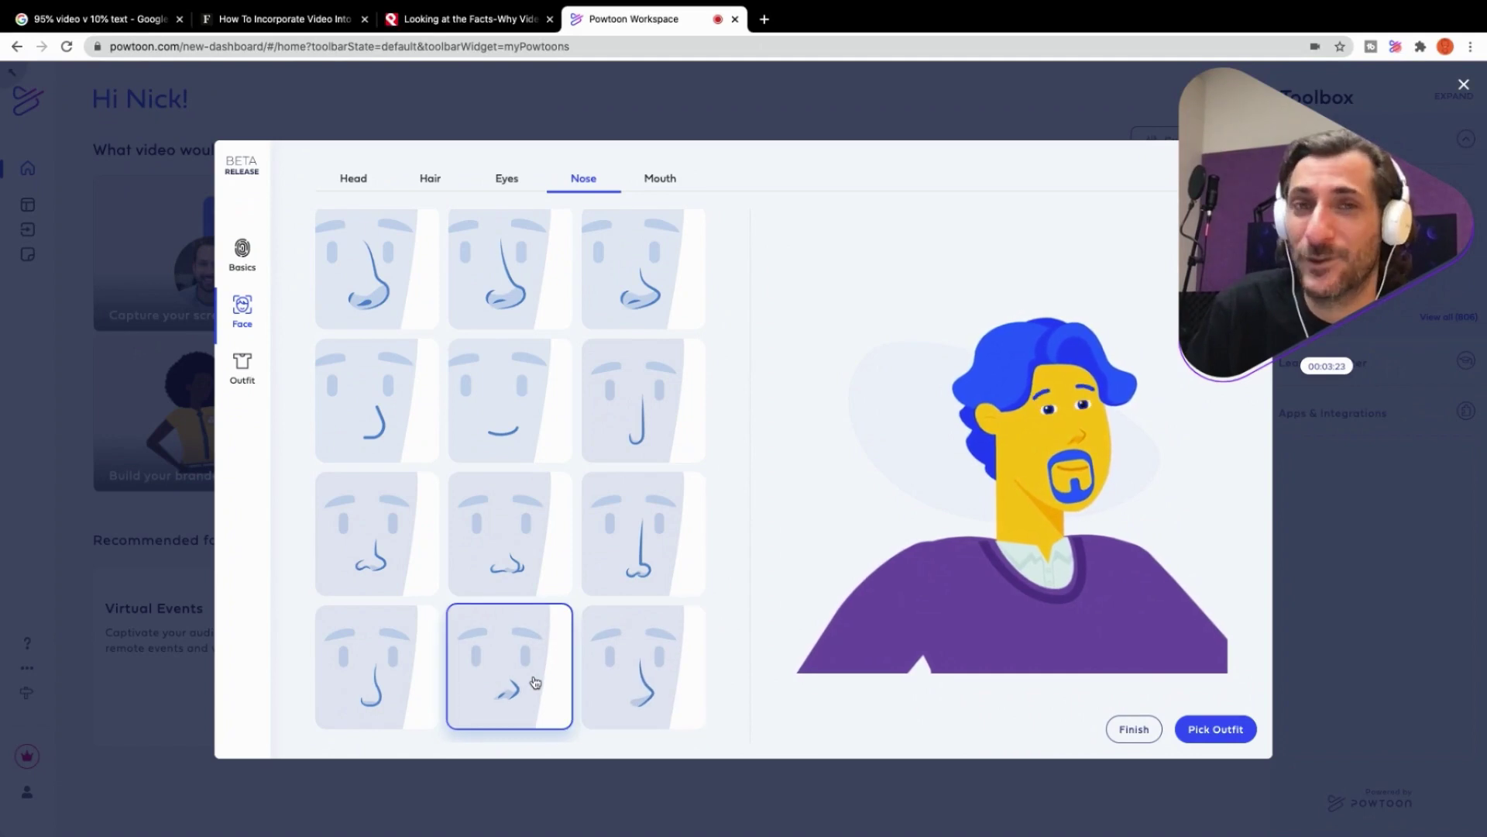
pyautogui.click(395, 662)
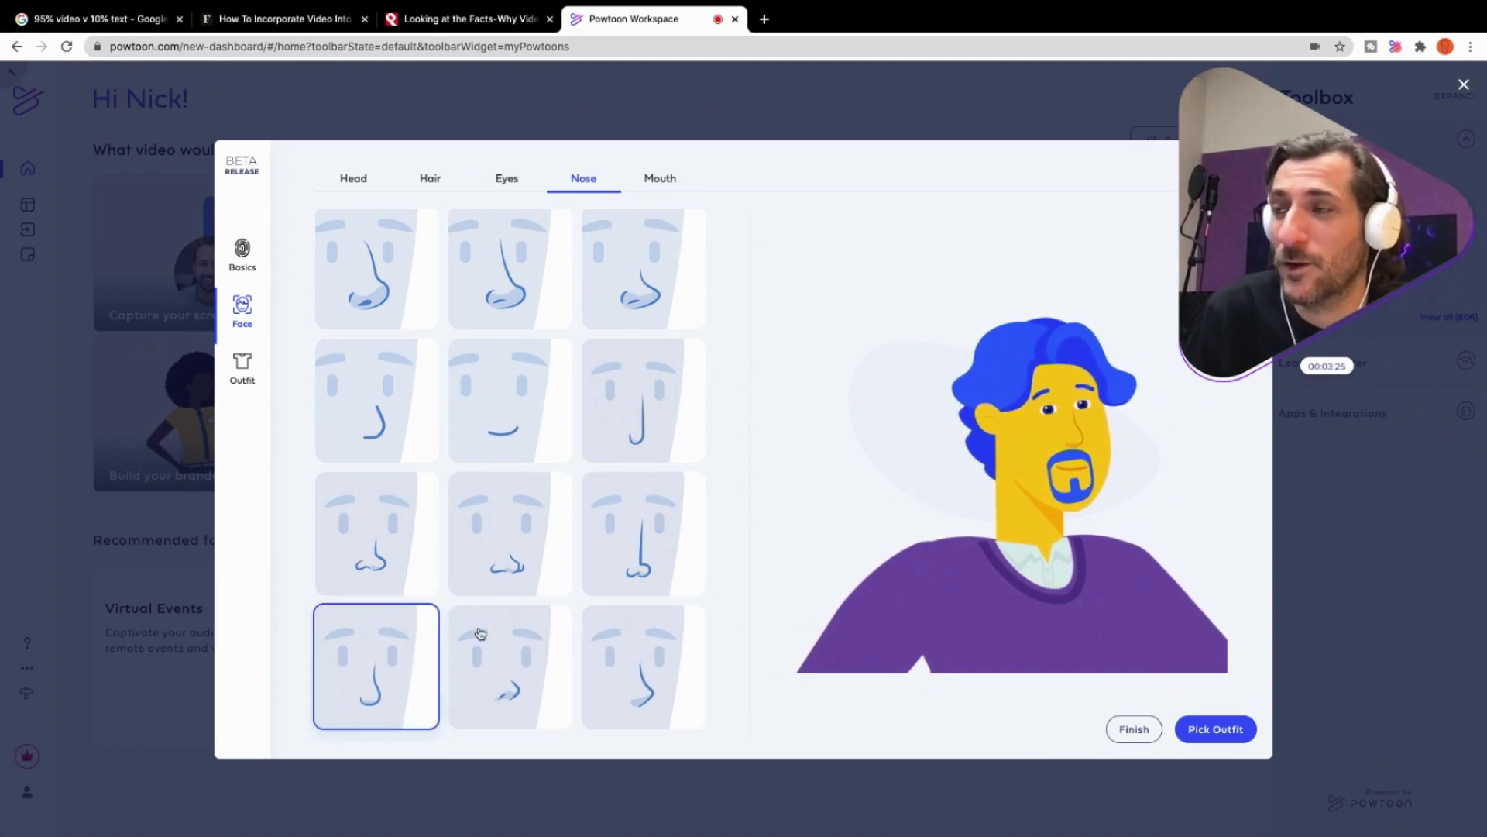
pyautogui.click(646, 532)
pyautogui.click(517, 509)
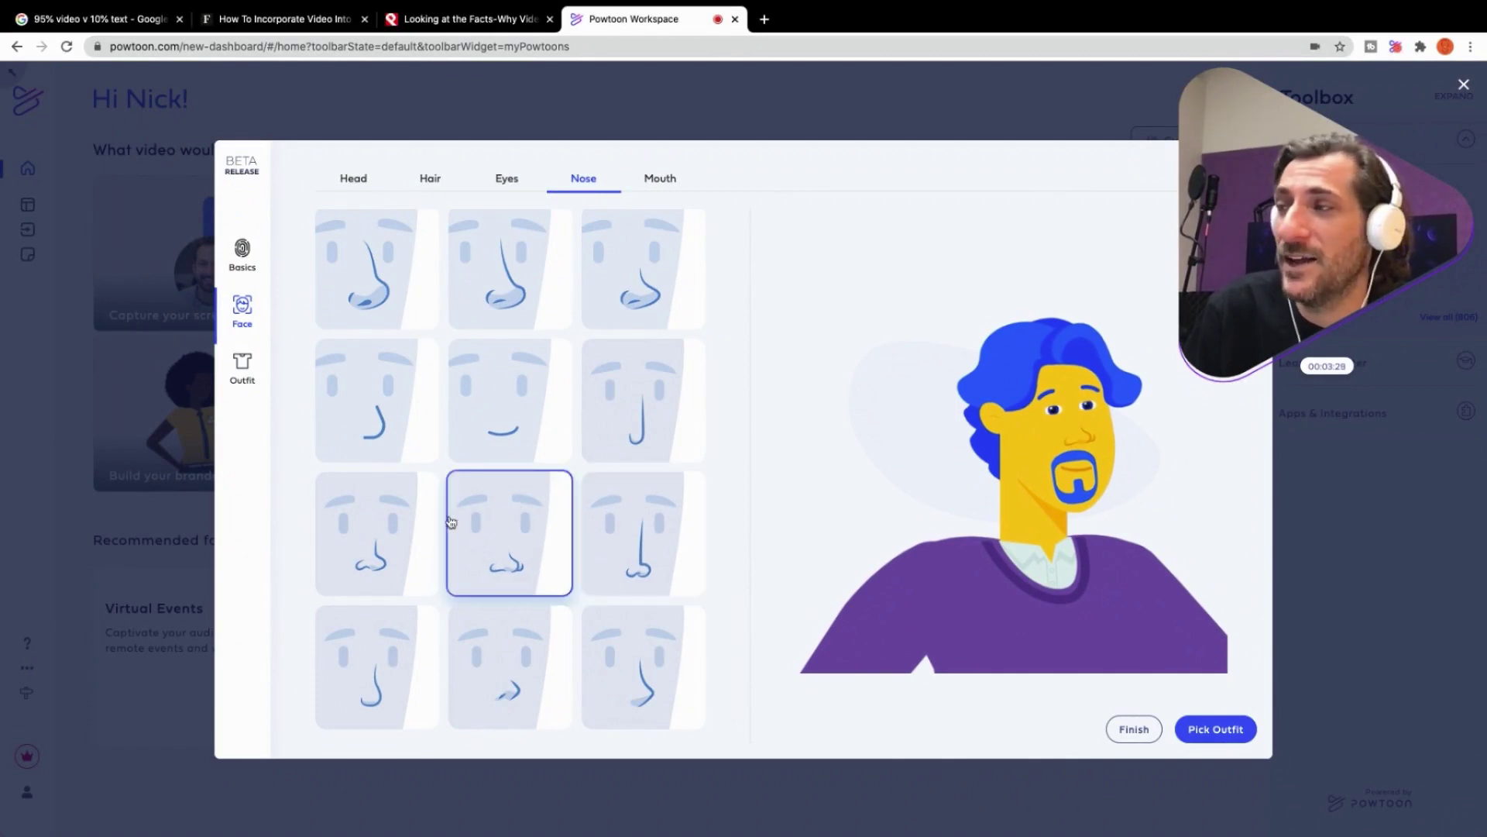
pyautogui.click(400, 536)
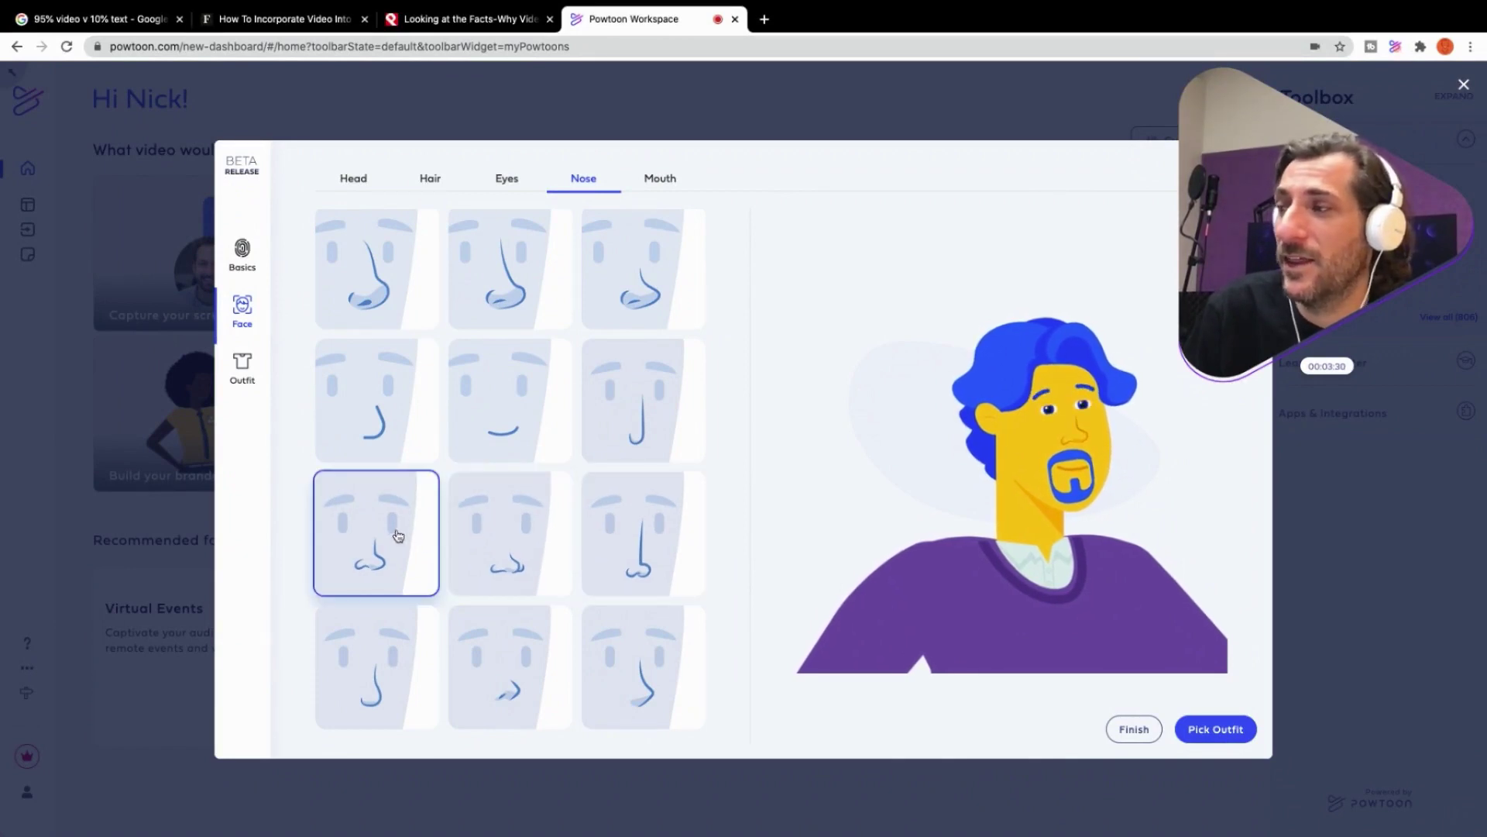
pyautogui.click(529, 419)
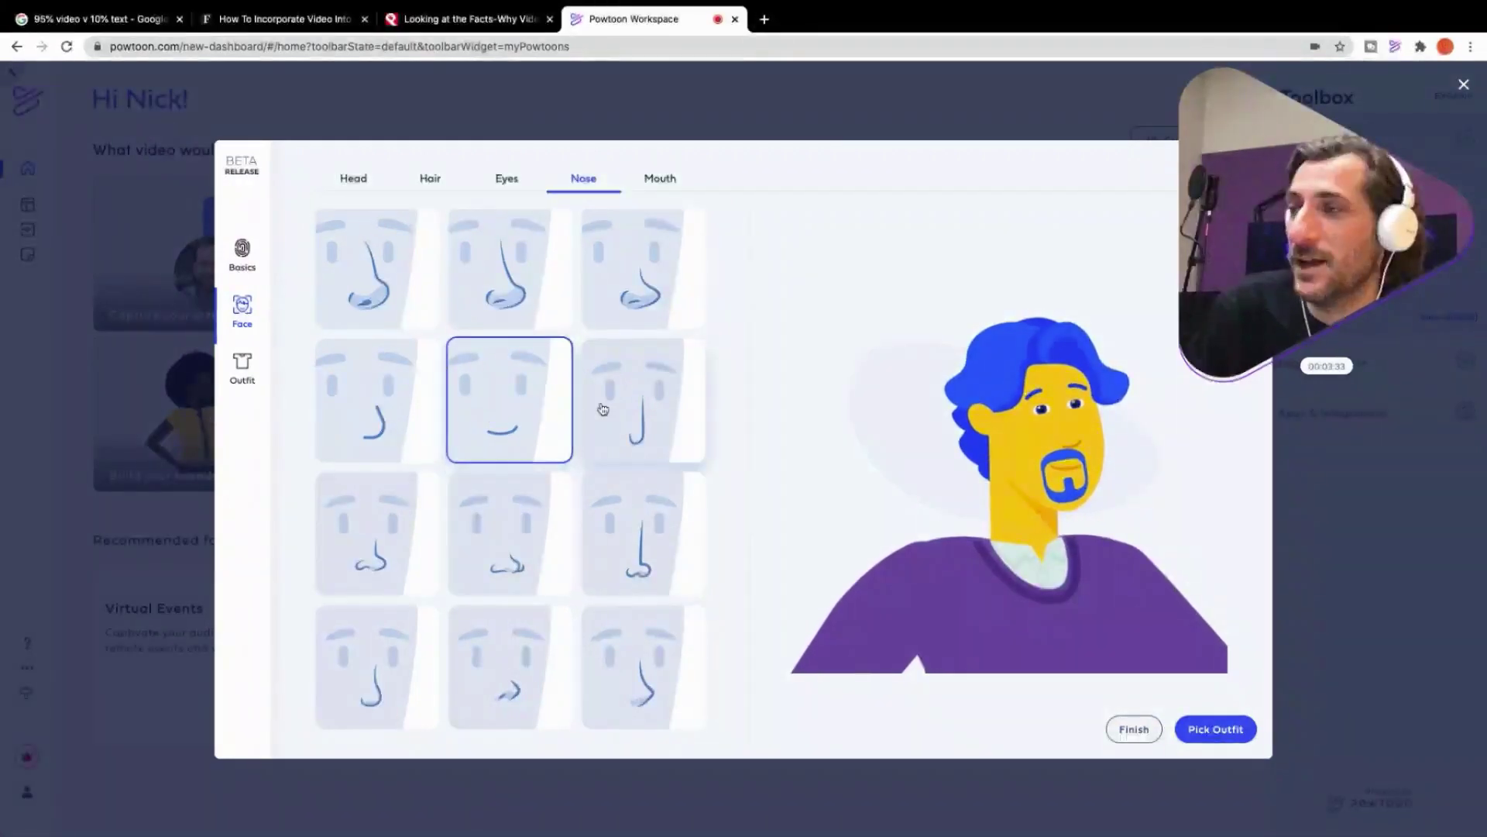
pyautogui.click(602, 408)
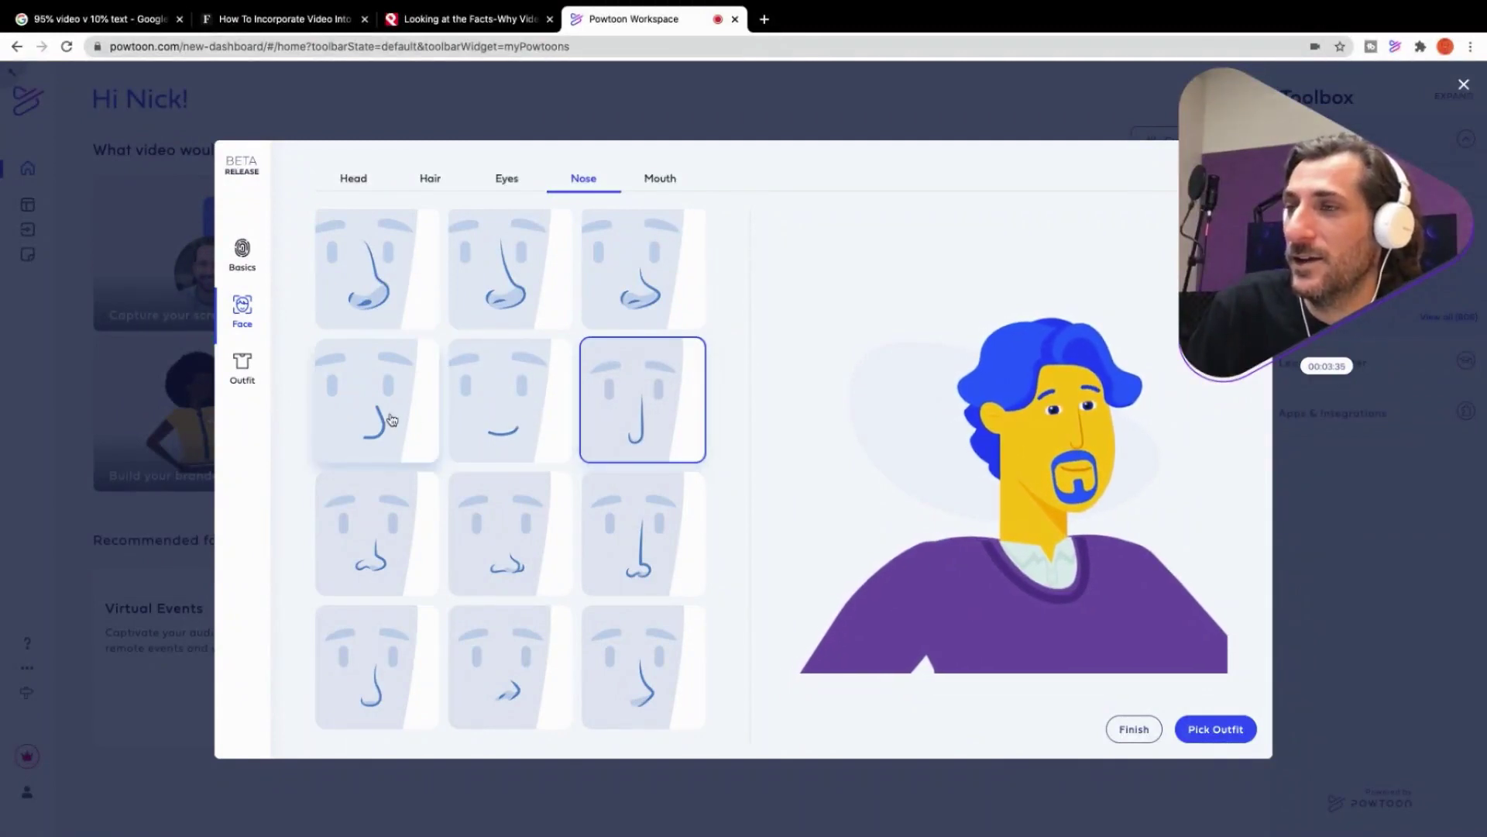
pyautogui.click(507, 293)
pyautogui.click(627, 410)
pyautogui.click(553, 319)
pyautogui.click(617, 375)
# Compare more noses and settle on the long pointed first-row left nose.
pyautogui.click(521, 275)
pyautogui.click(629, 387)
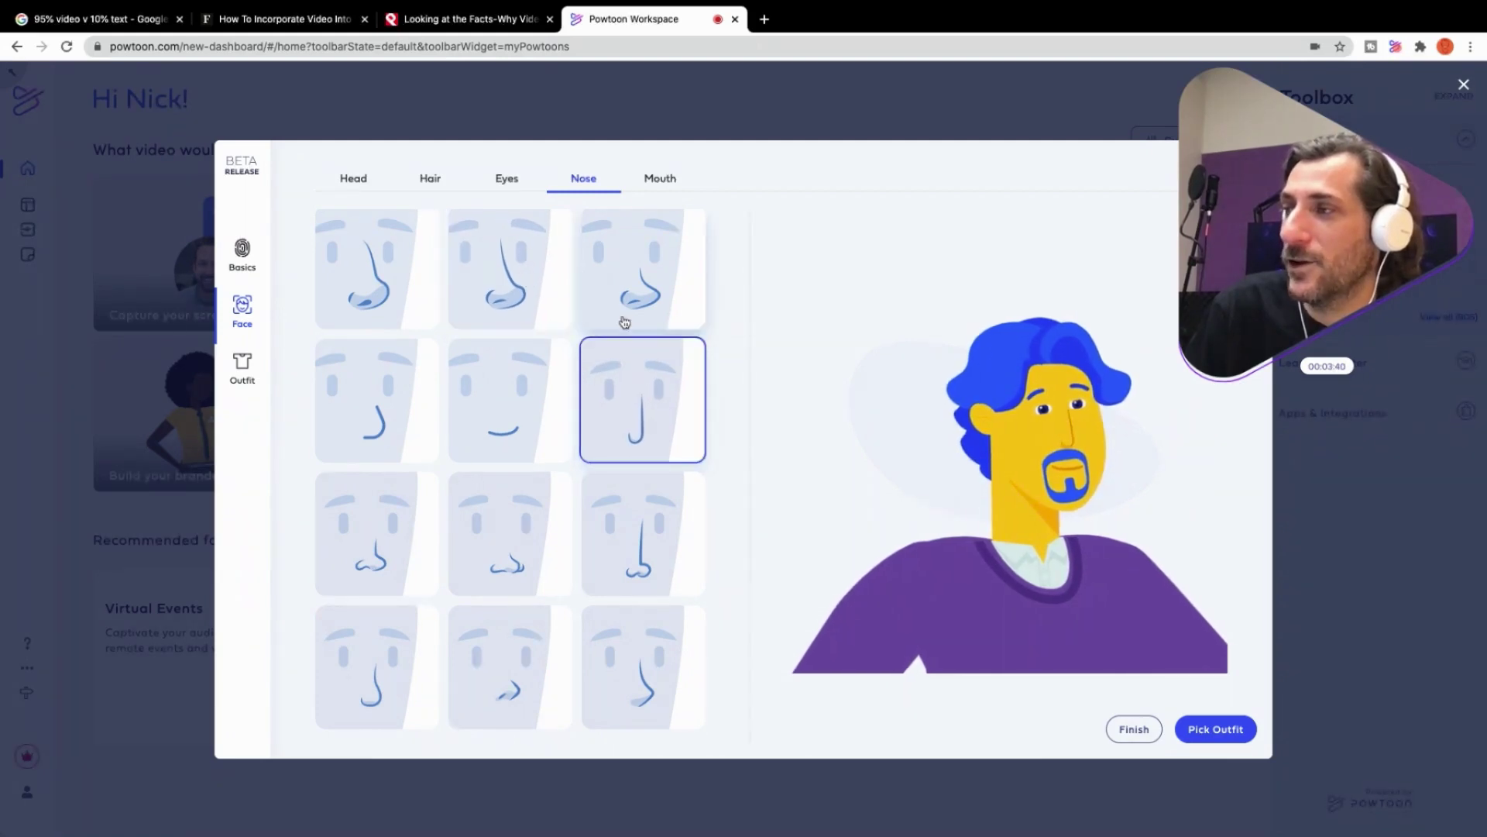
pyautogui.click(531, 294)
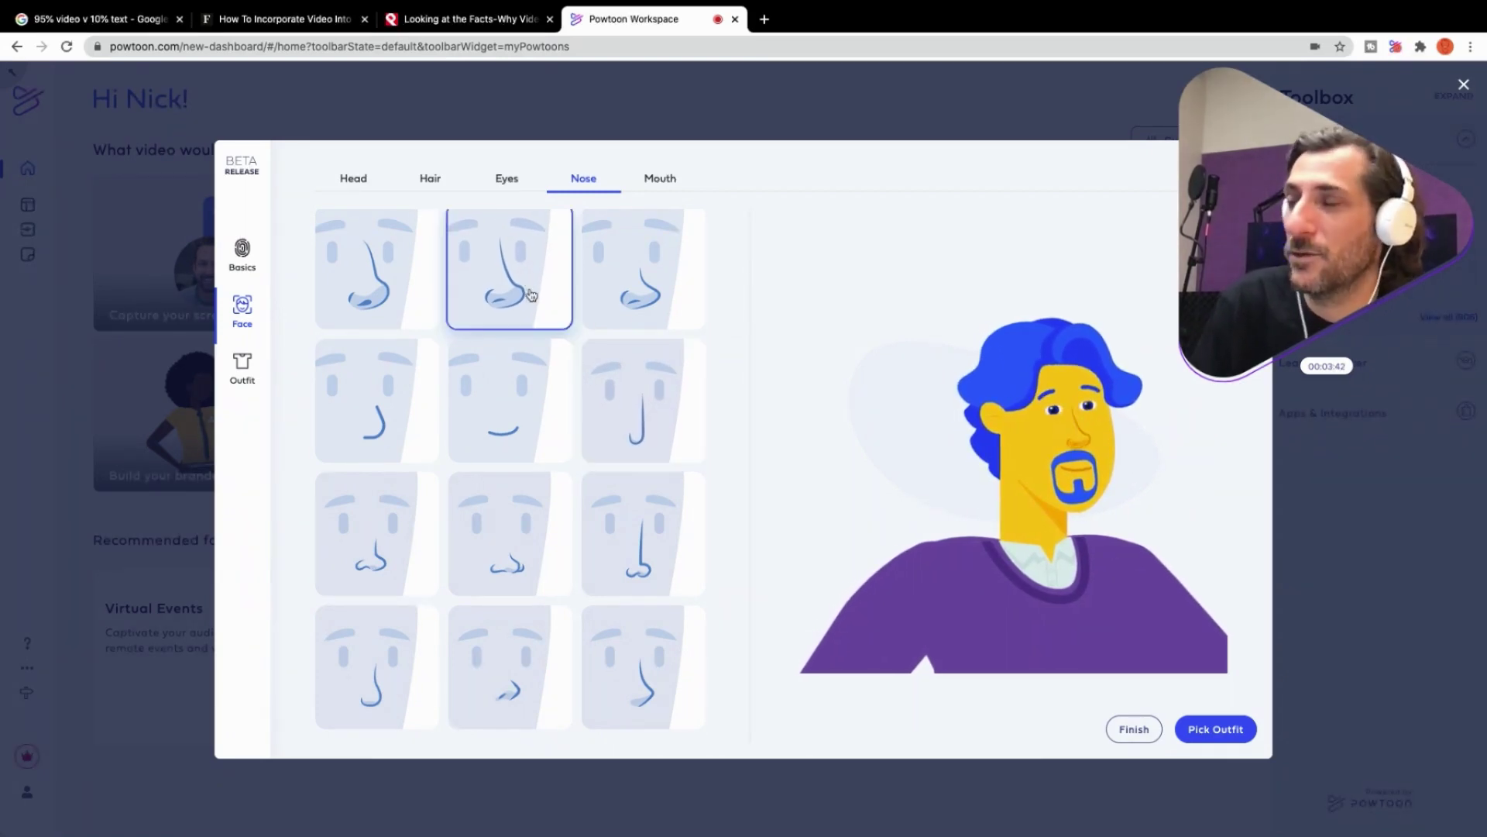
pyautogui.click(621, 295)
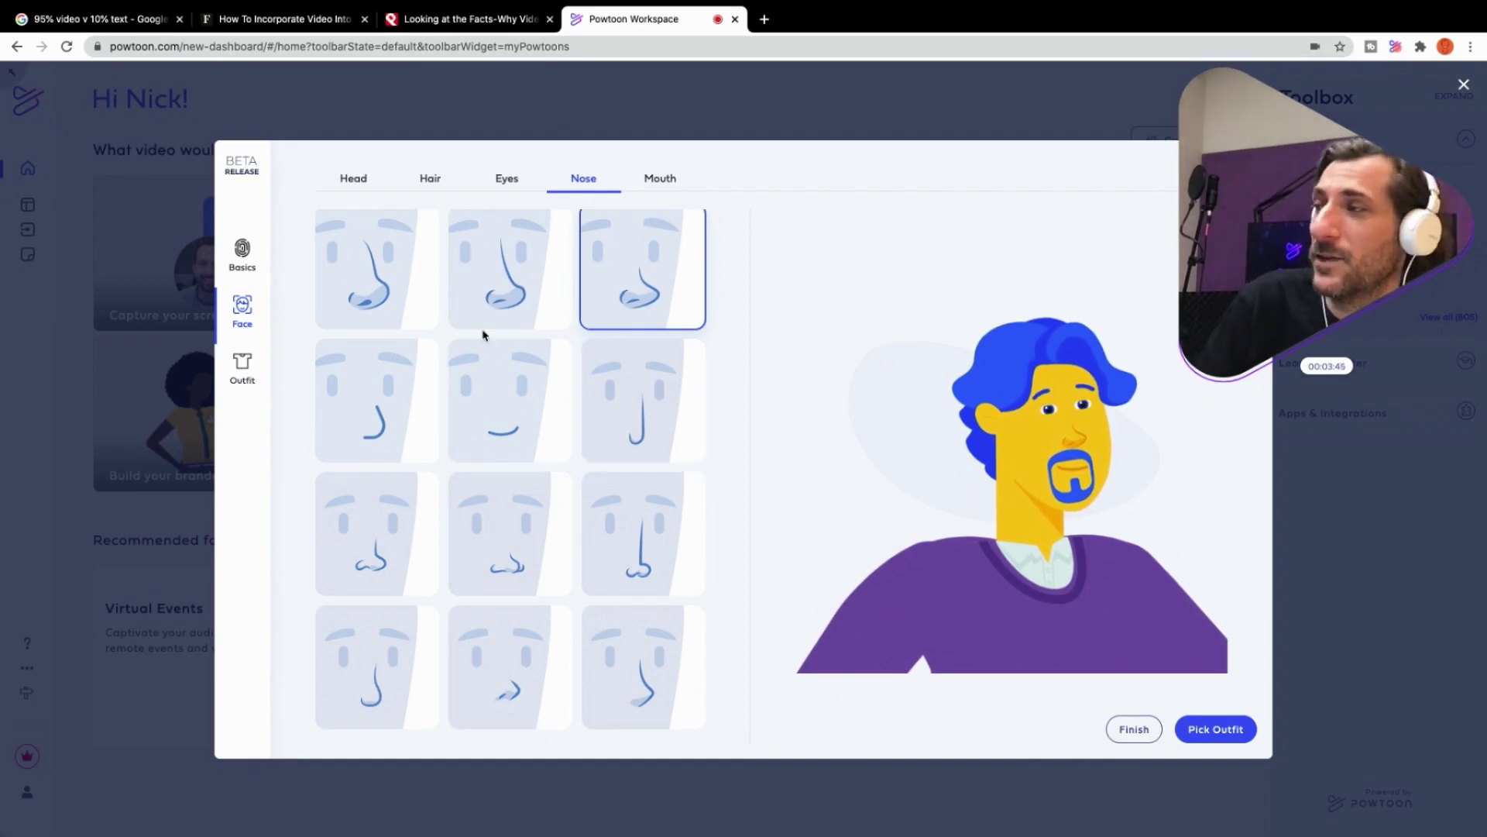
pyautogui.click(387, 314)
pyautogui.click(493, 668)
pyautogui.click(388, 552)
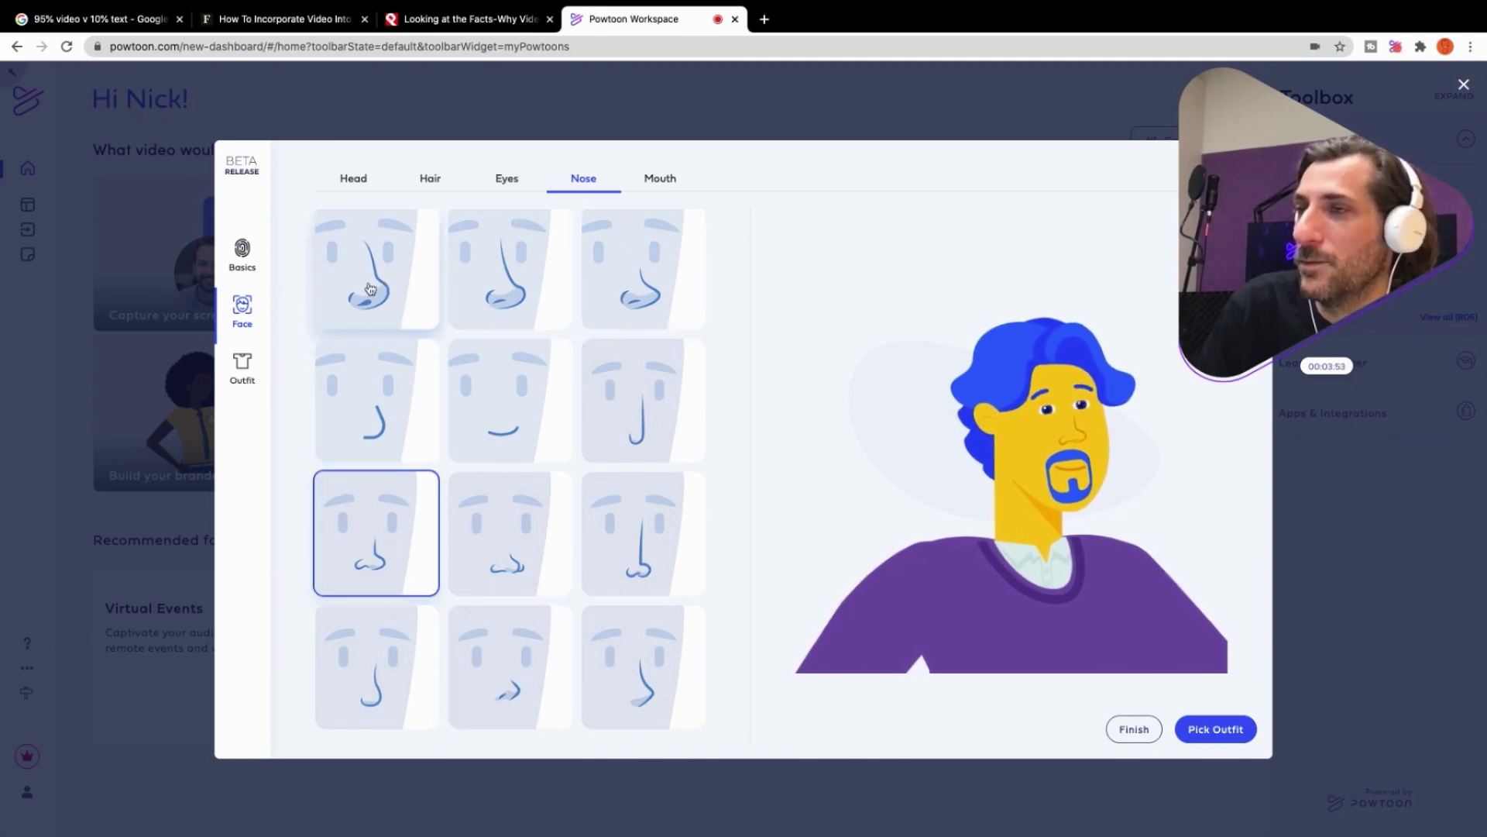
pyautogui.click(378, 321)
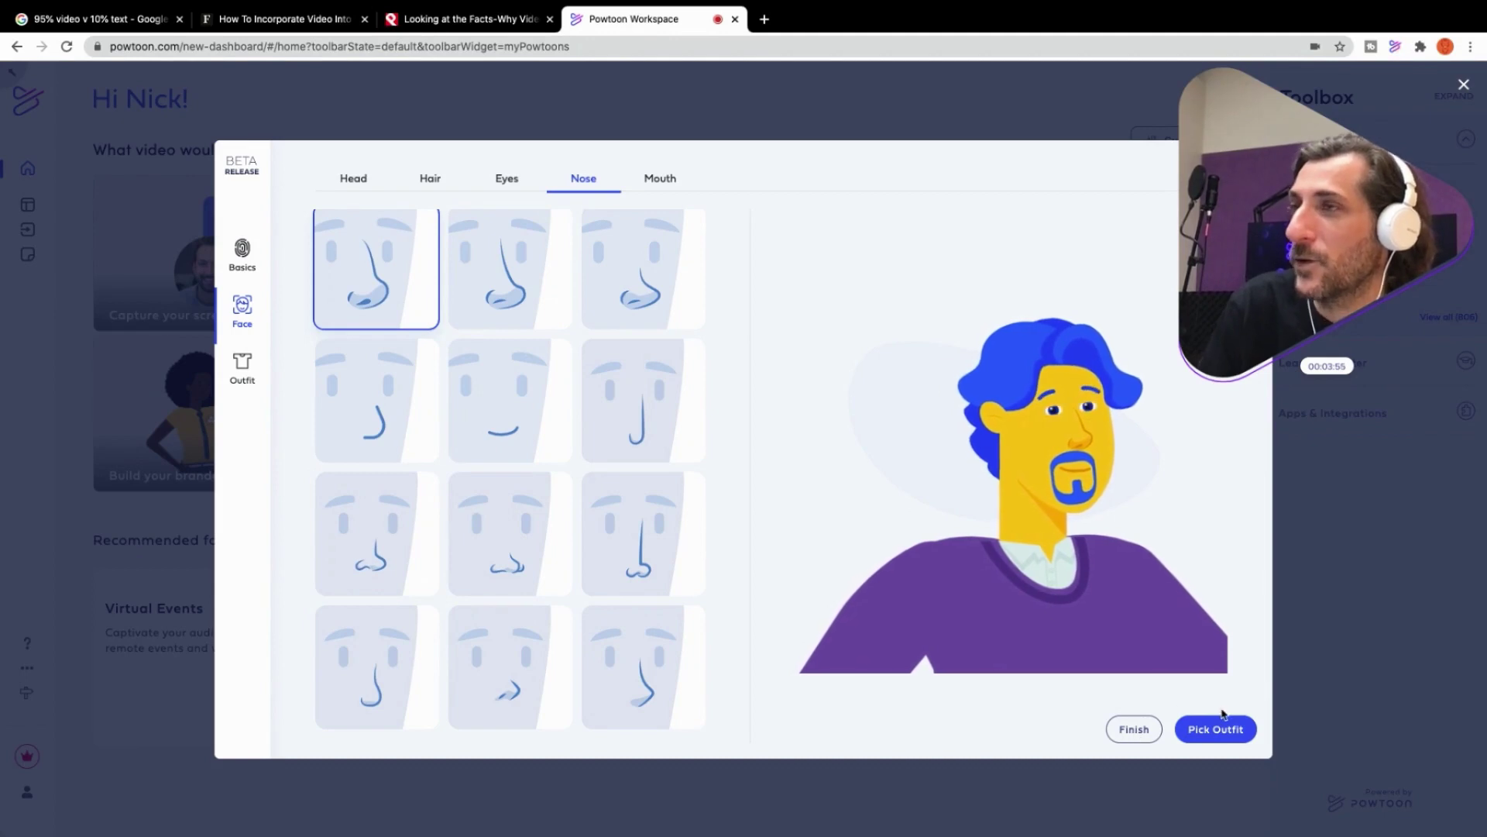
# Try mustache, full beard, plain, lips and smile mouths, then keep the goatee.
pyautogui.click(655, 180)
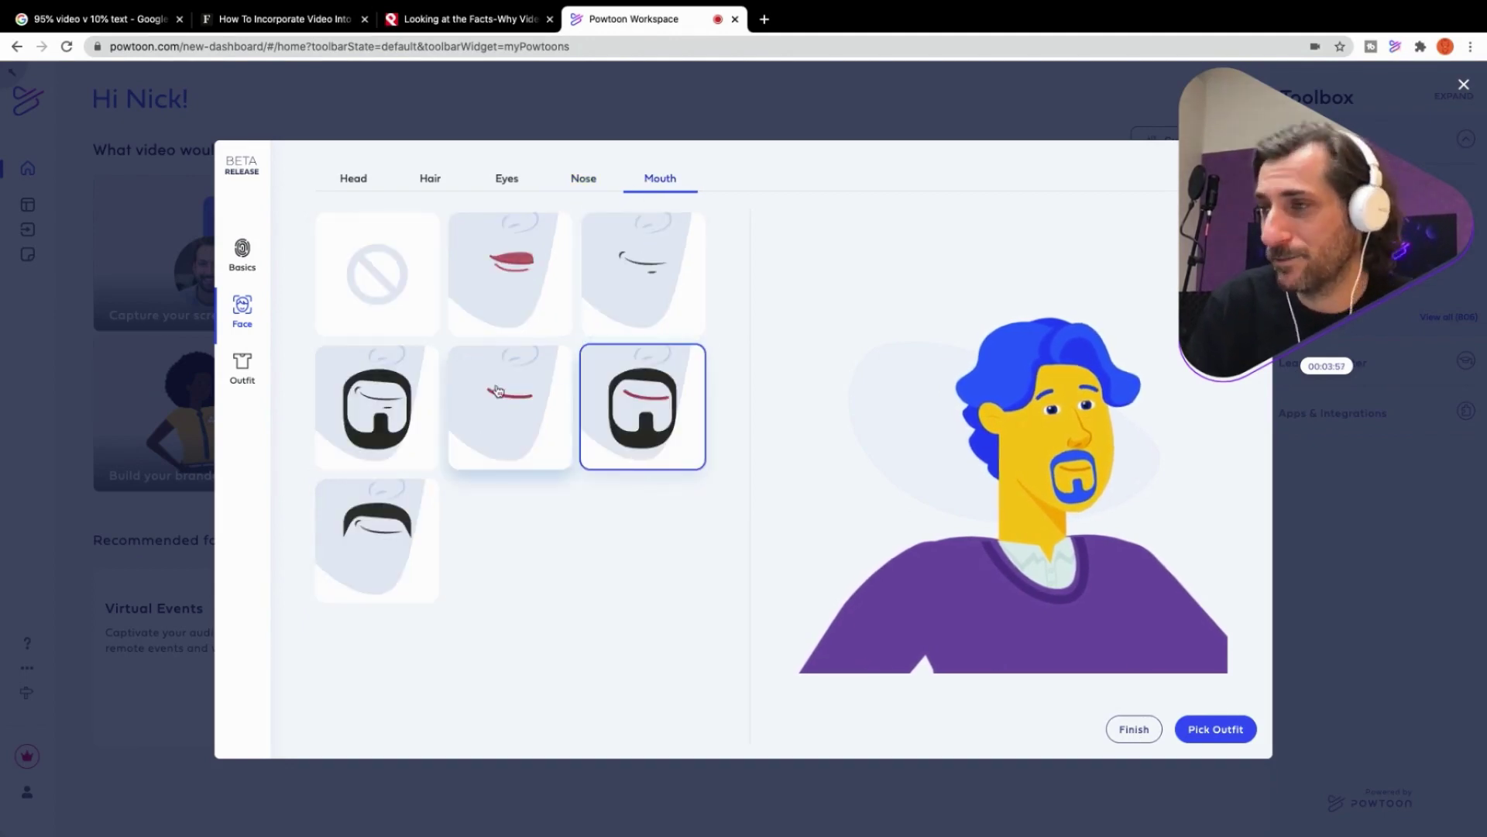
pyautogui.click(399, 515)
pyautogui.click(378, 404)
pyautogui.click(508, 423)
pyautogui.click(543, 263)
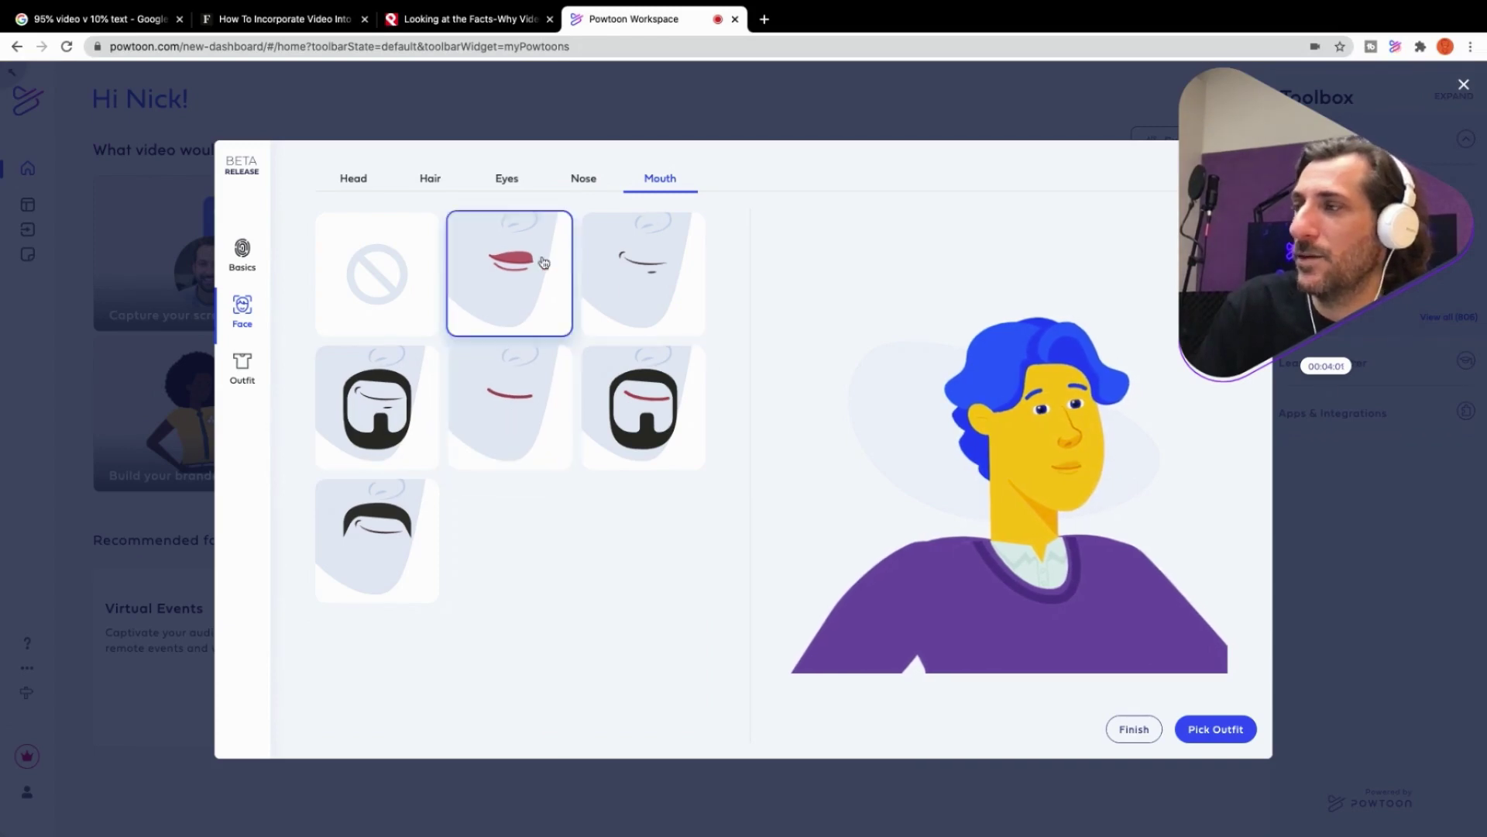
pyautogui.click(604, 277)
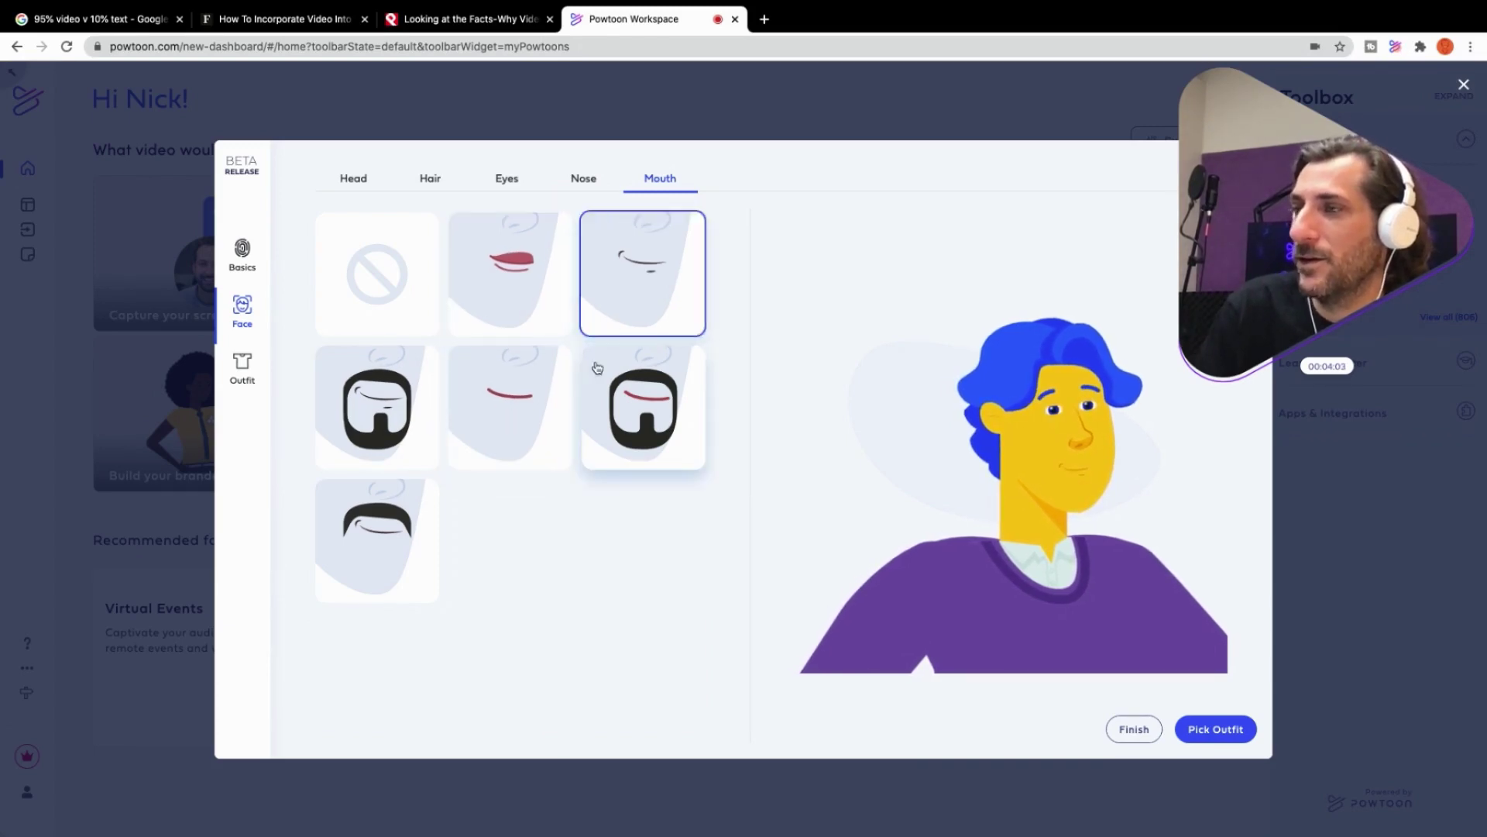
pyautogui.click(609, 388)
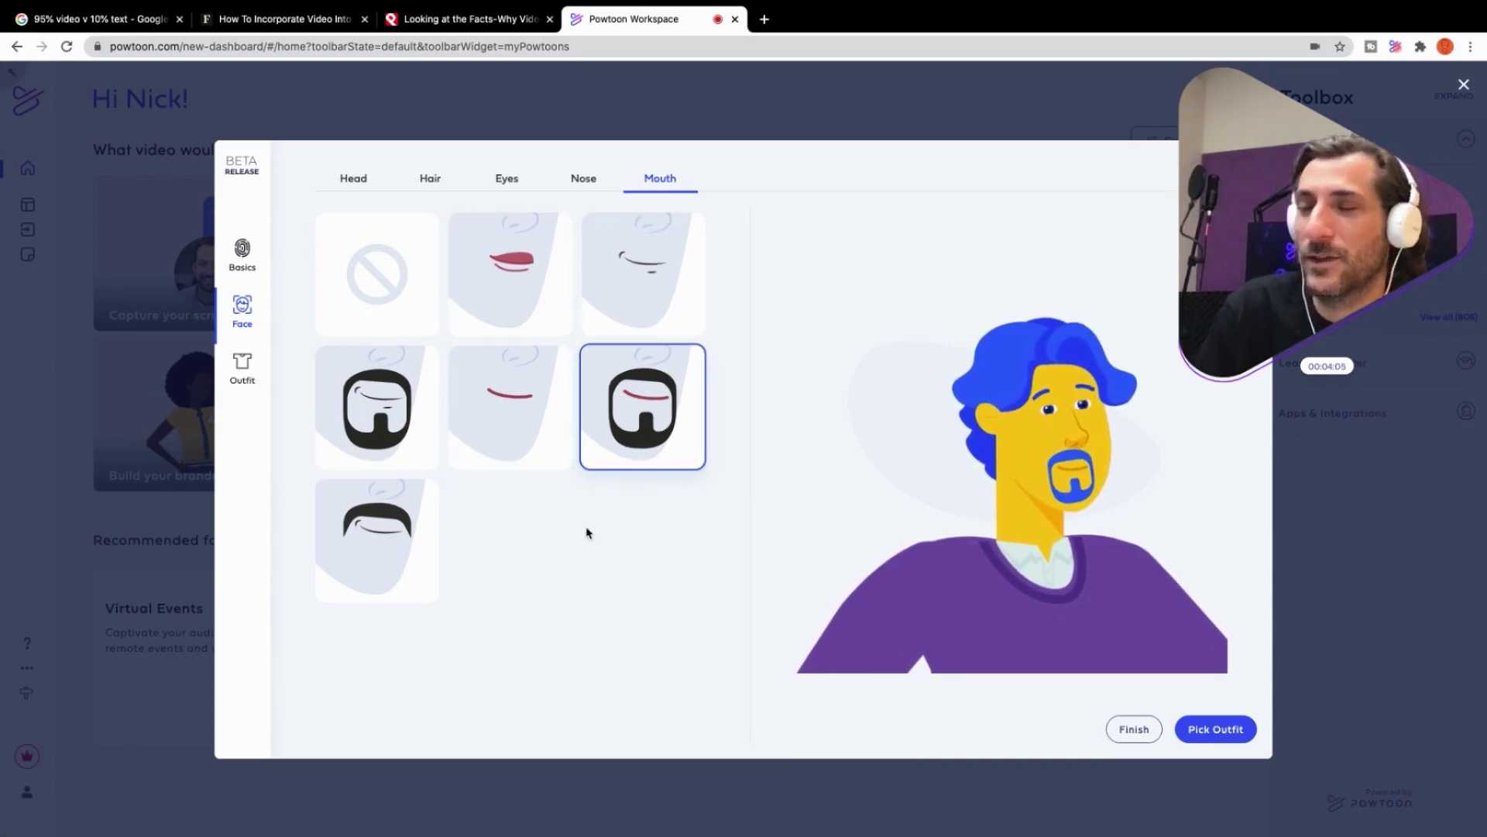
# Set the Base and Mid top layers to None, removing undershirt and purple sweater.
pyautogui.click(1218, 731)
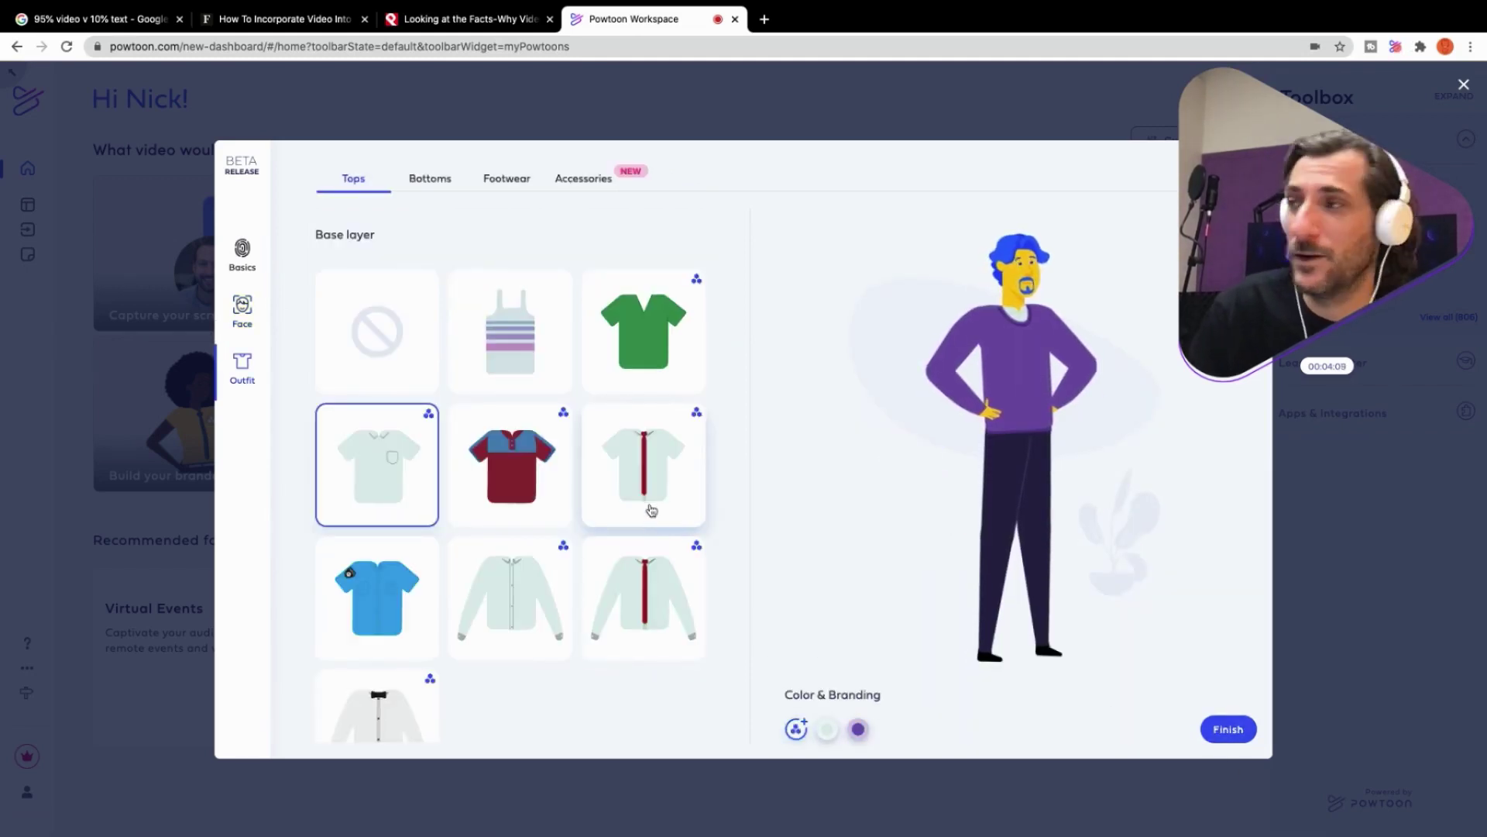
pyautogui.scroll(-1, 577, 456)
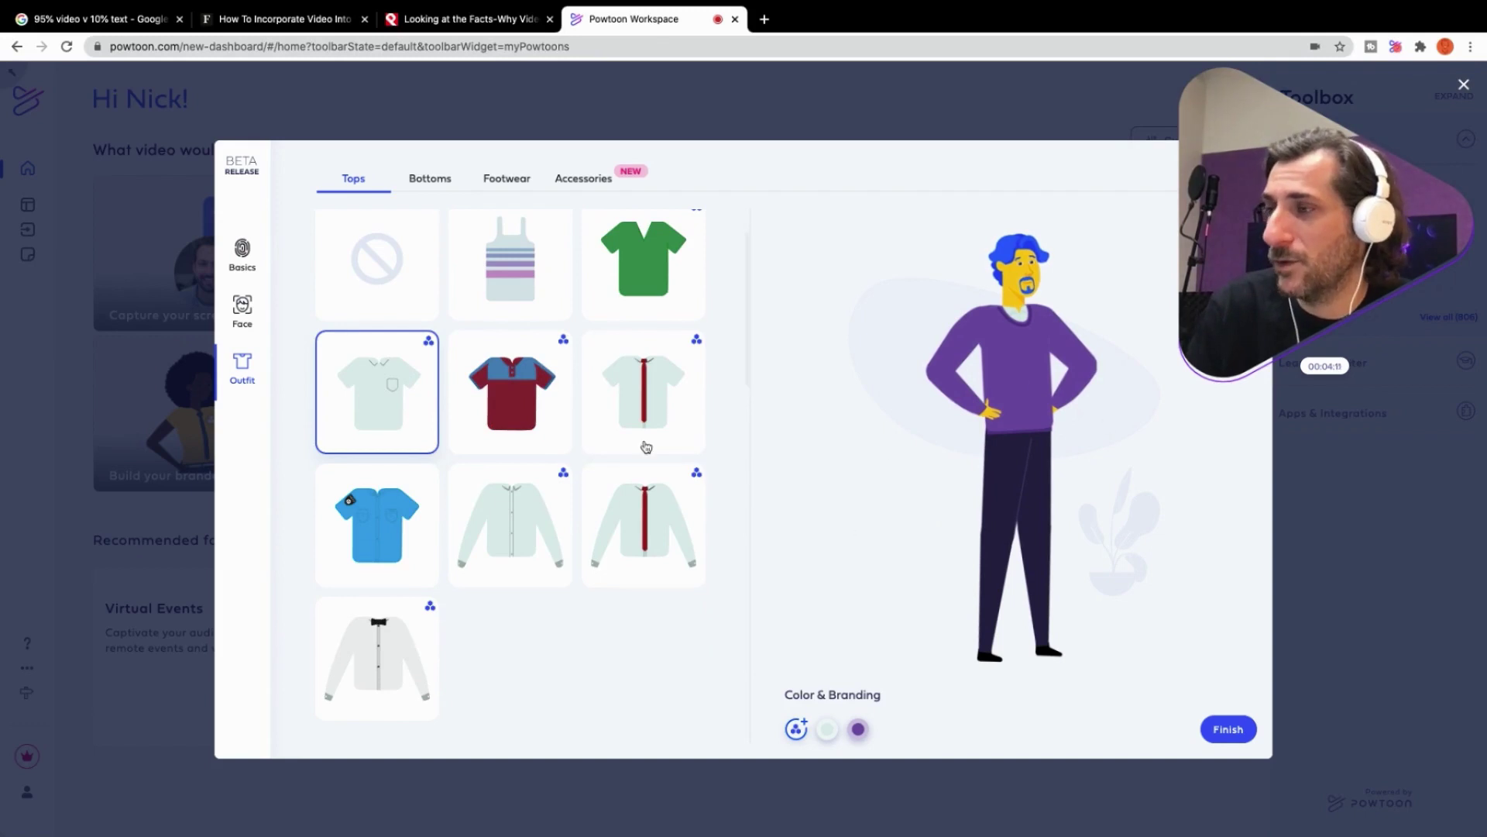
pyautogui.scroll(-1, 646, 446)
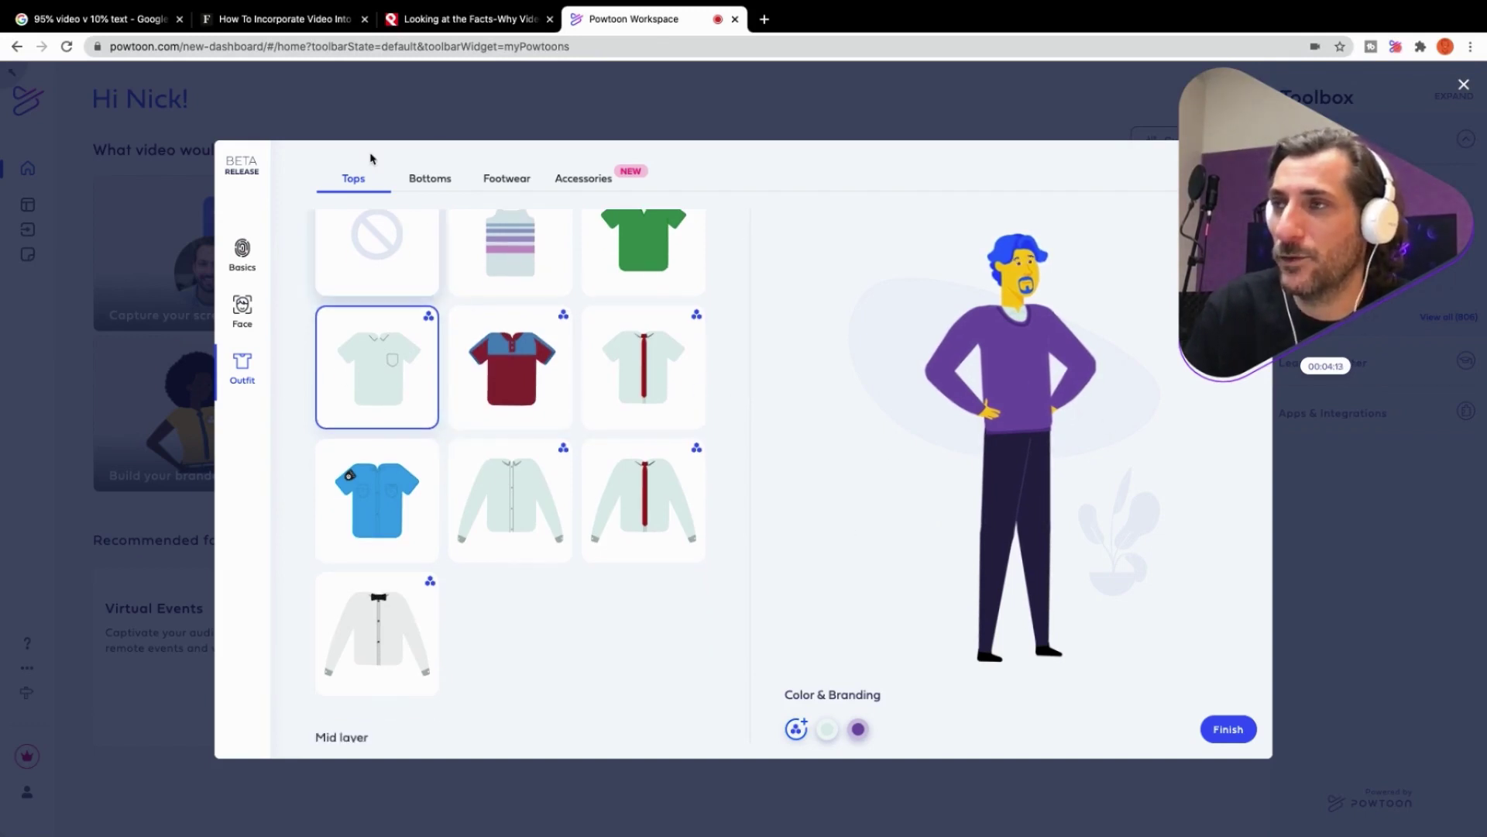
pyautogui.scroll(-6, 555, 369)
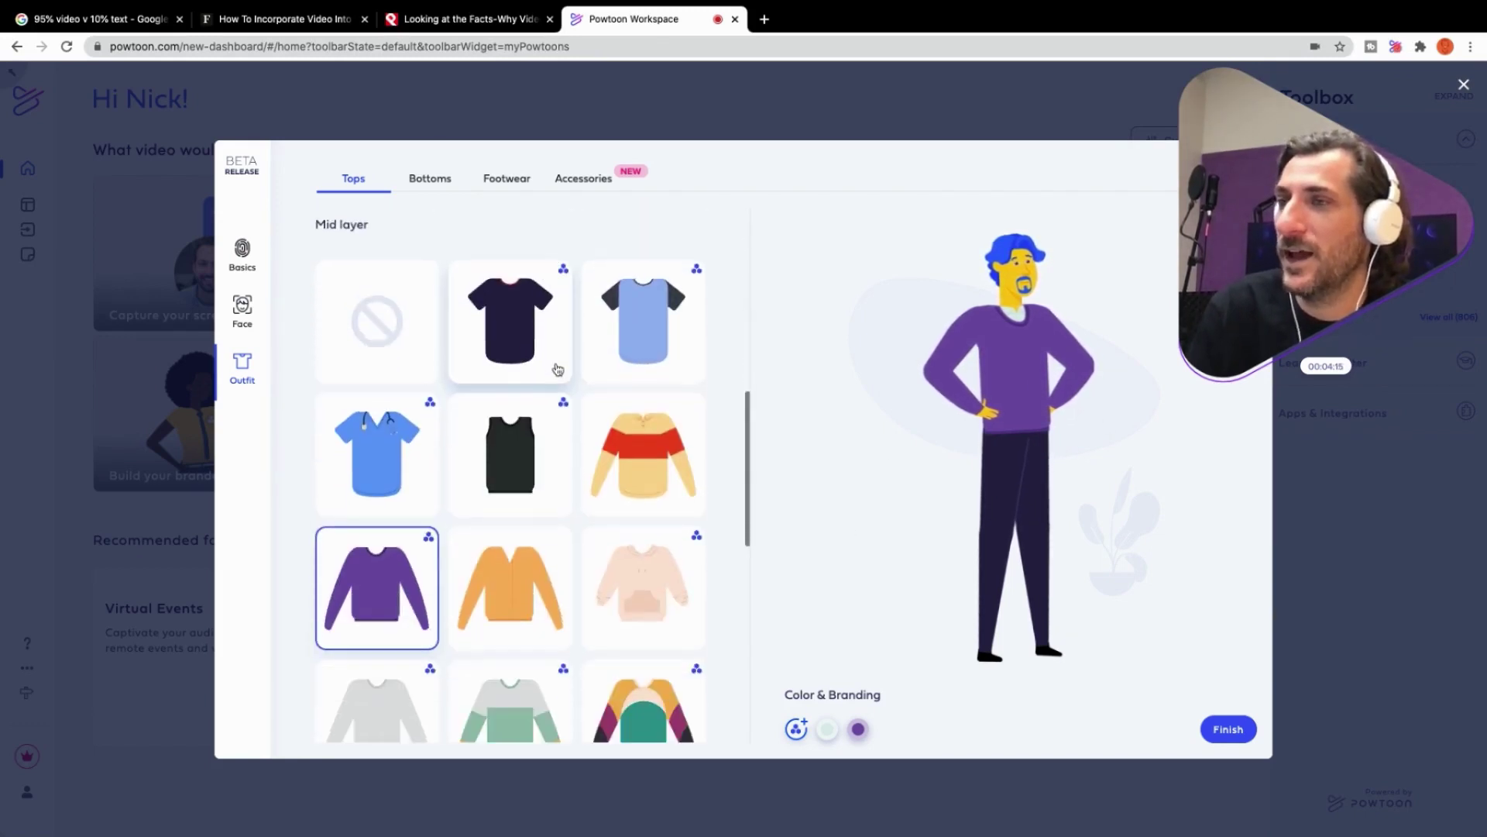
pyautogui.scroll(-5, 558, 369)
pyautogui.scroll(12, 408, 324)
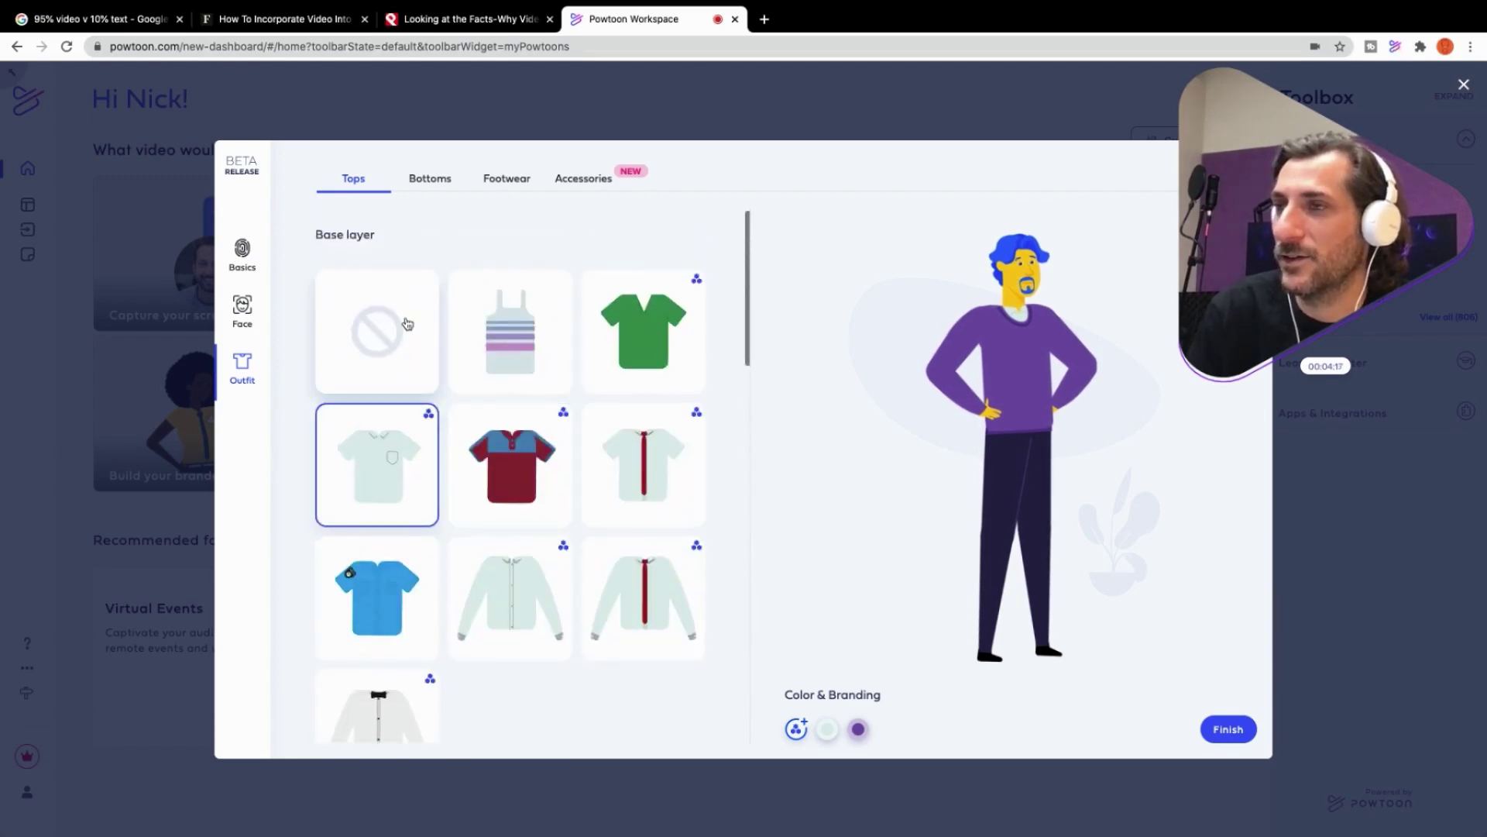
pyautogui.click(407, 324)
pyautogui.scroll(-5, 461, 335)
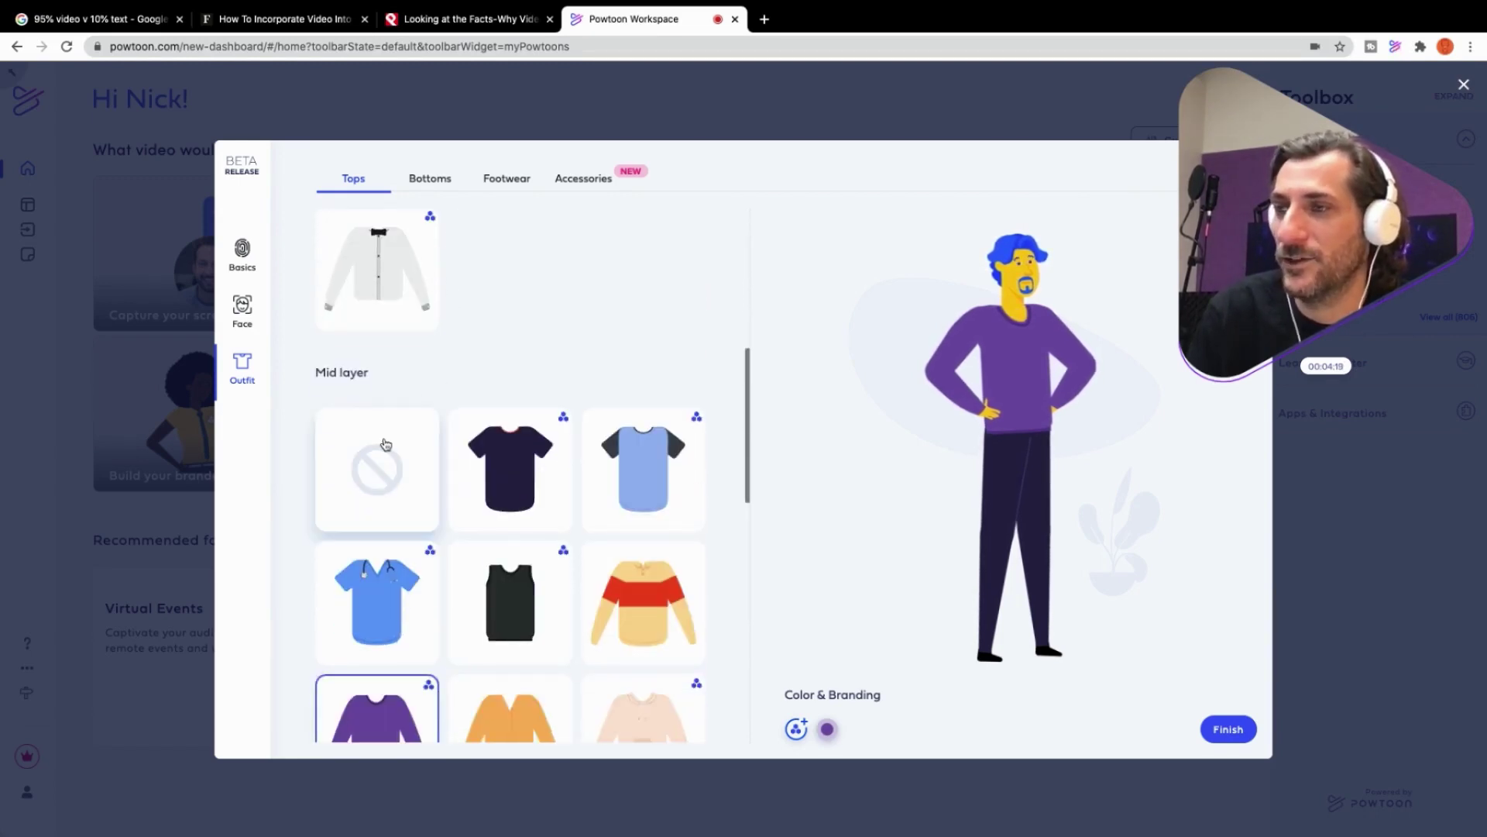
pyautogui.click(385, 444)
# Dress the character in the maroon polo with blue shoulders.
pyautogui.scroll(-8, 385, 444)
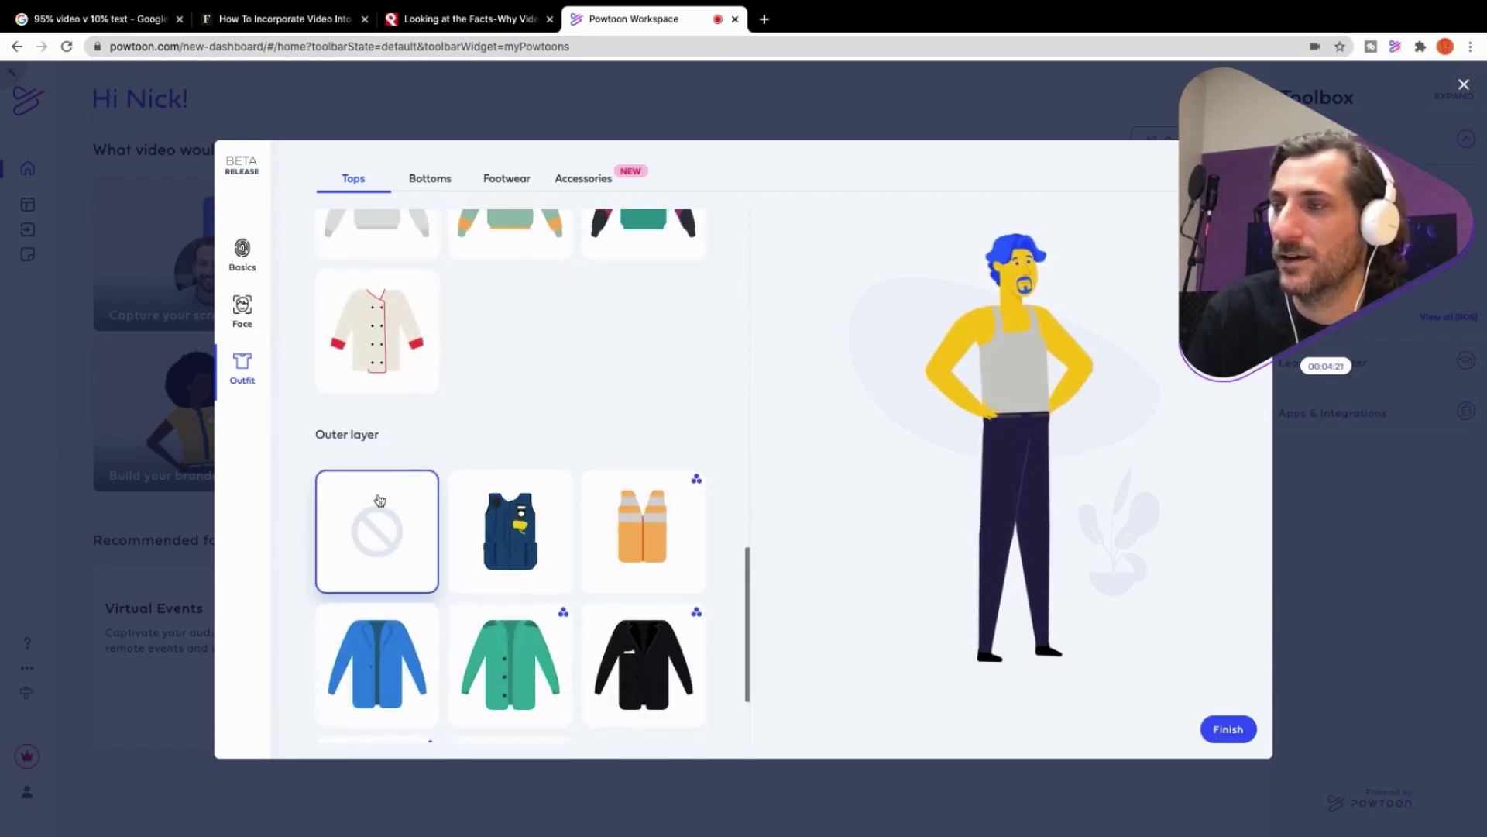
pyautogui.scroll(-3, 491, 402)
pyautogui.scroll(10, 494, 399)
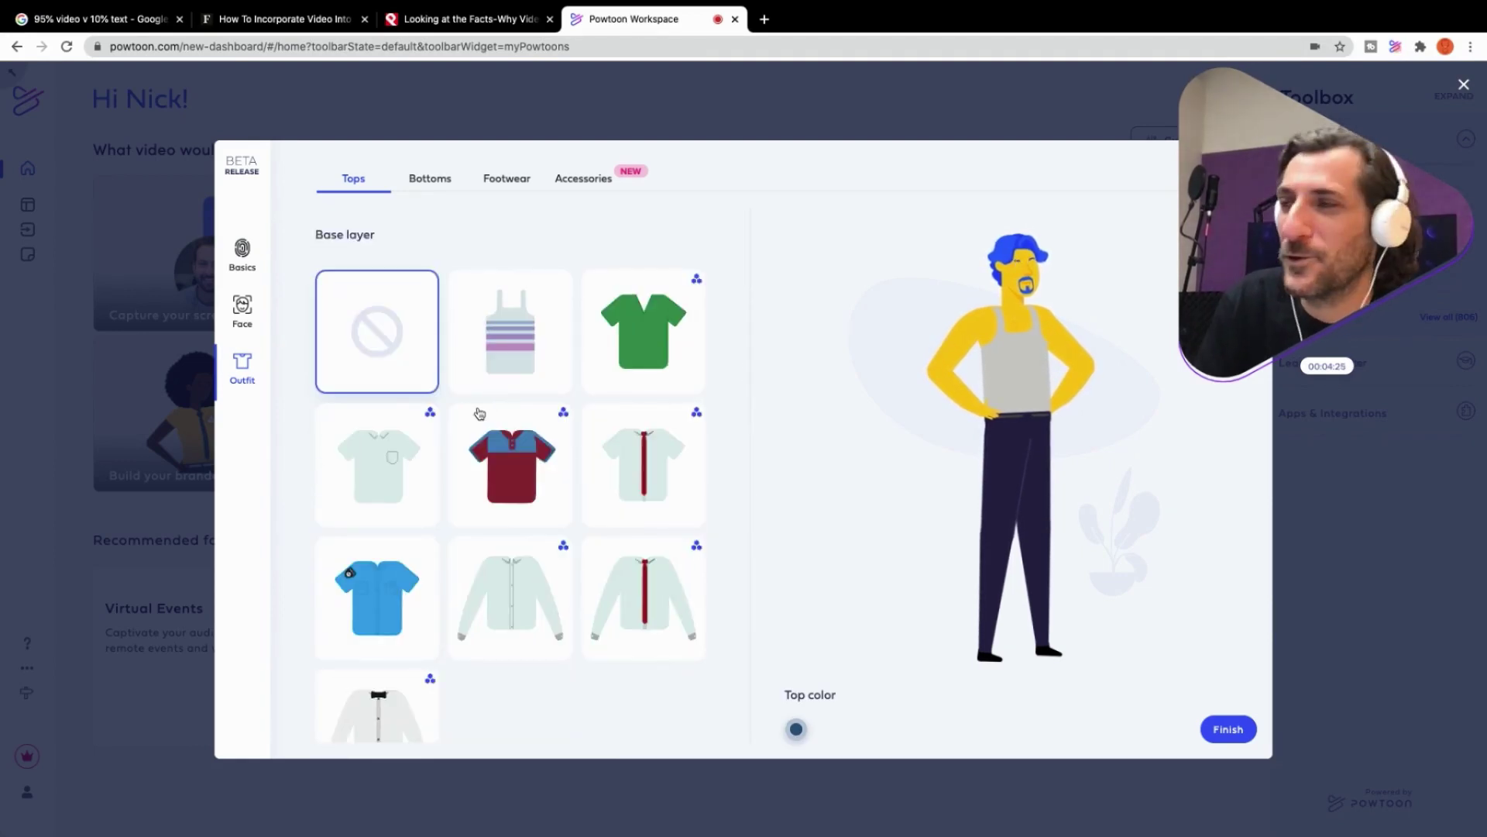
pyautogui.scroll(-2, 496, 388)
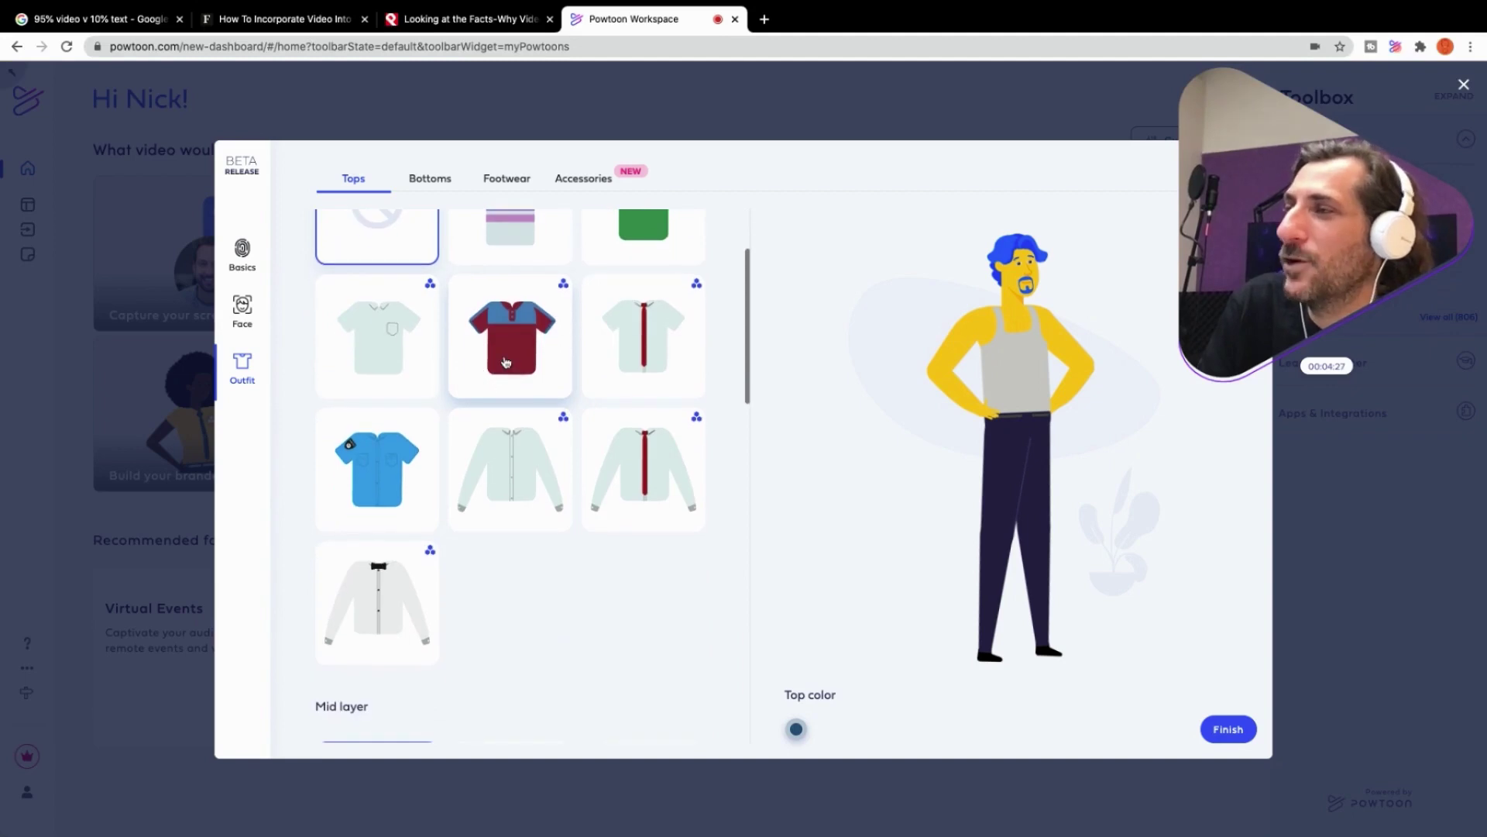
pyautogui.click(505, 362)
pyautogui.scroll(2, 614, 392)
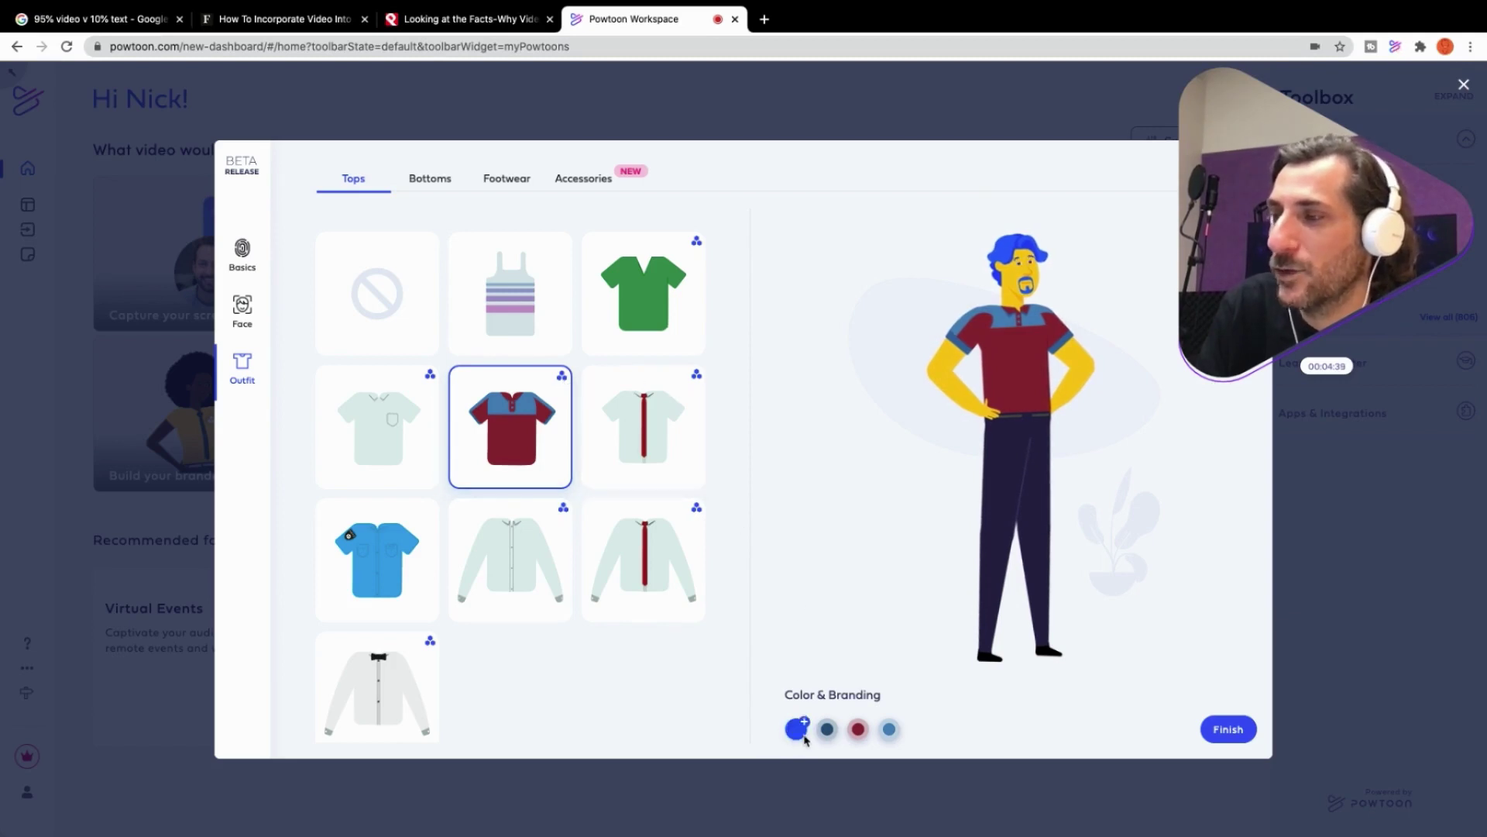
# Upload 'footlocker logo.png' as the shirt logo and shrink it so it fits fully.
pyautogui.click(798, 731)
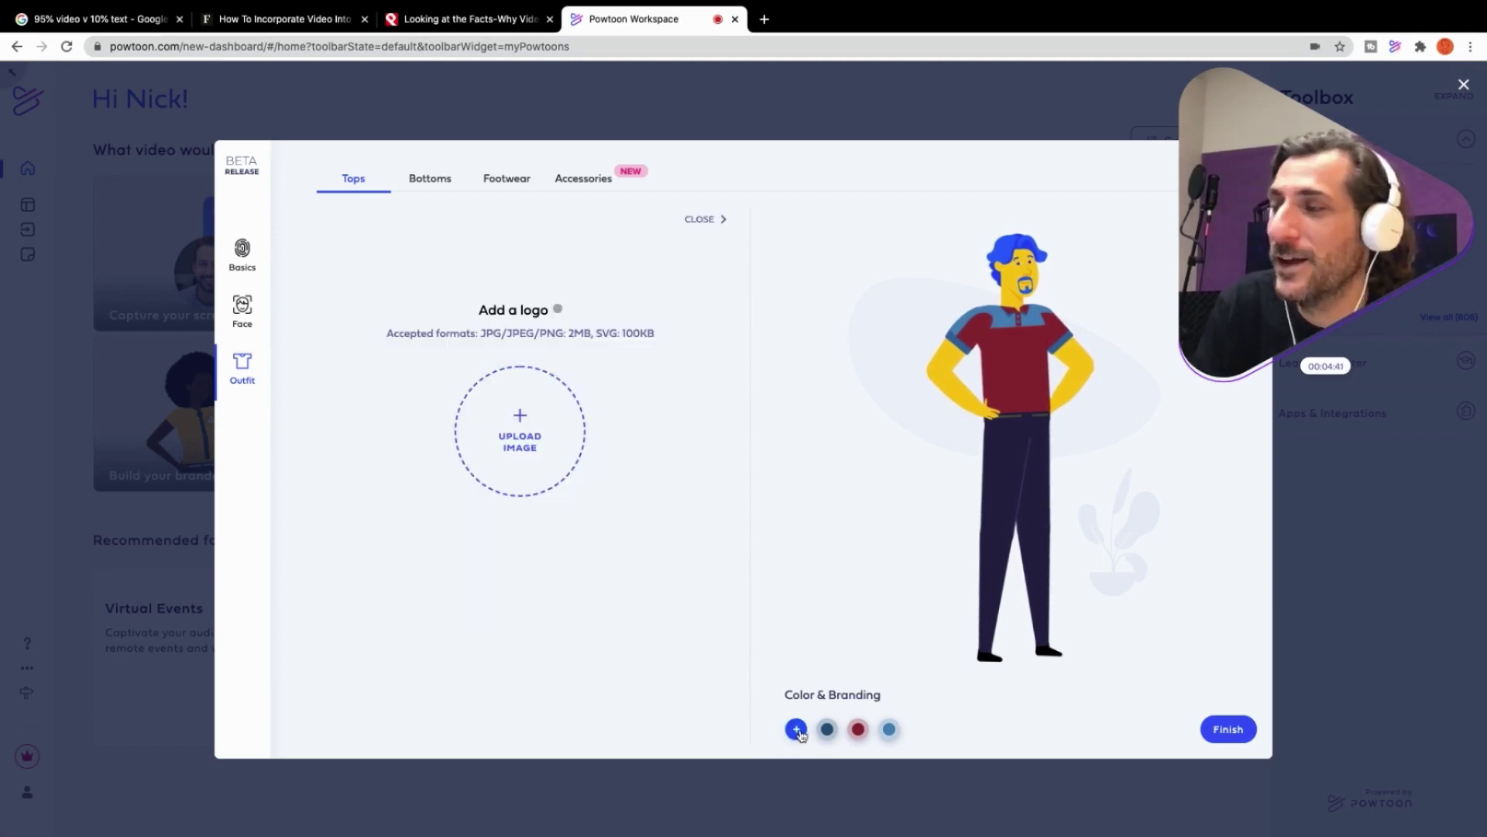
pyautogui.click(512, 453)
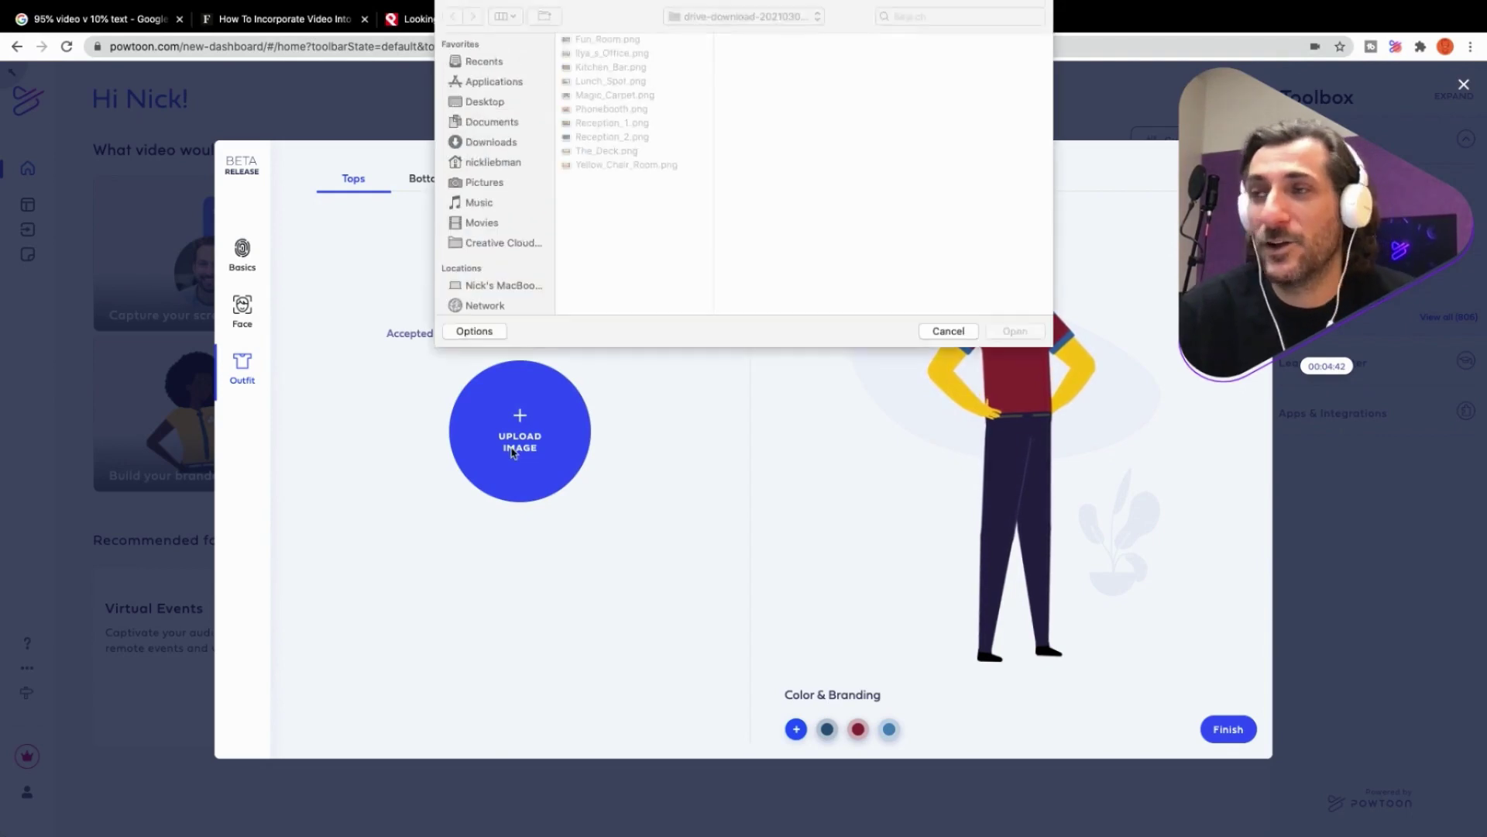
pyautogui.click(502, 124)
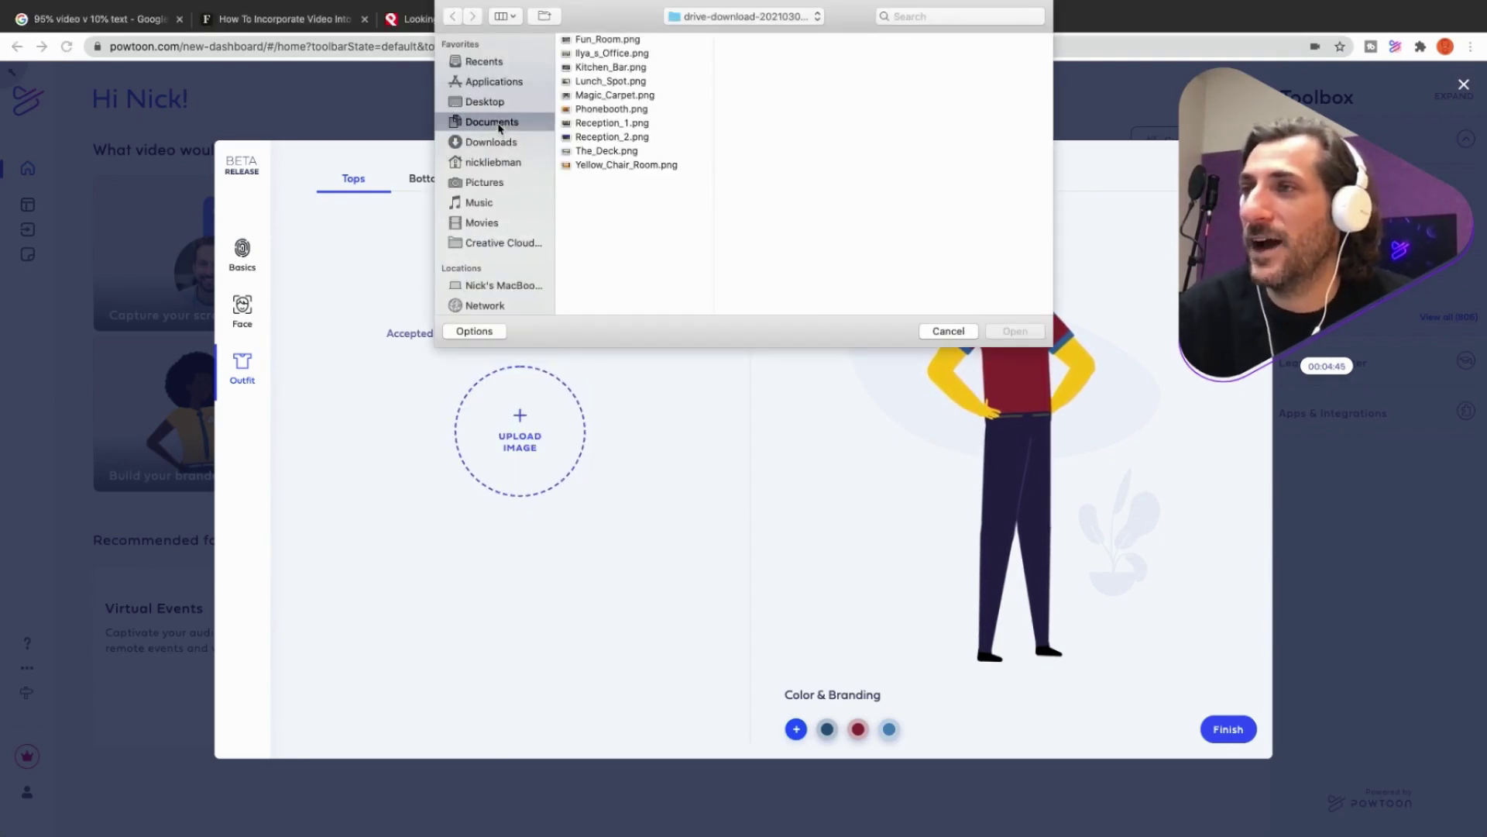
pyautogui.click(942, 17)
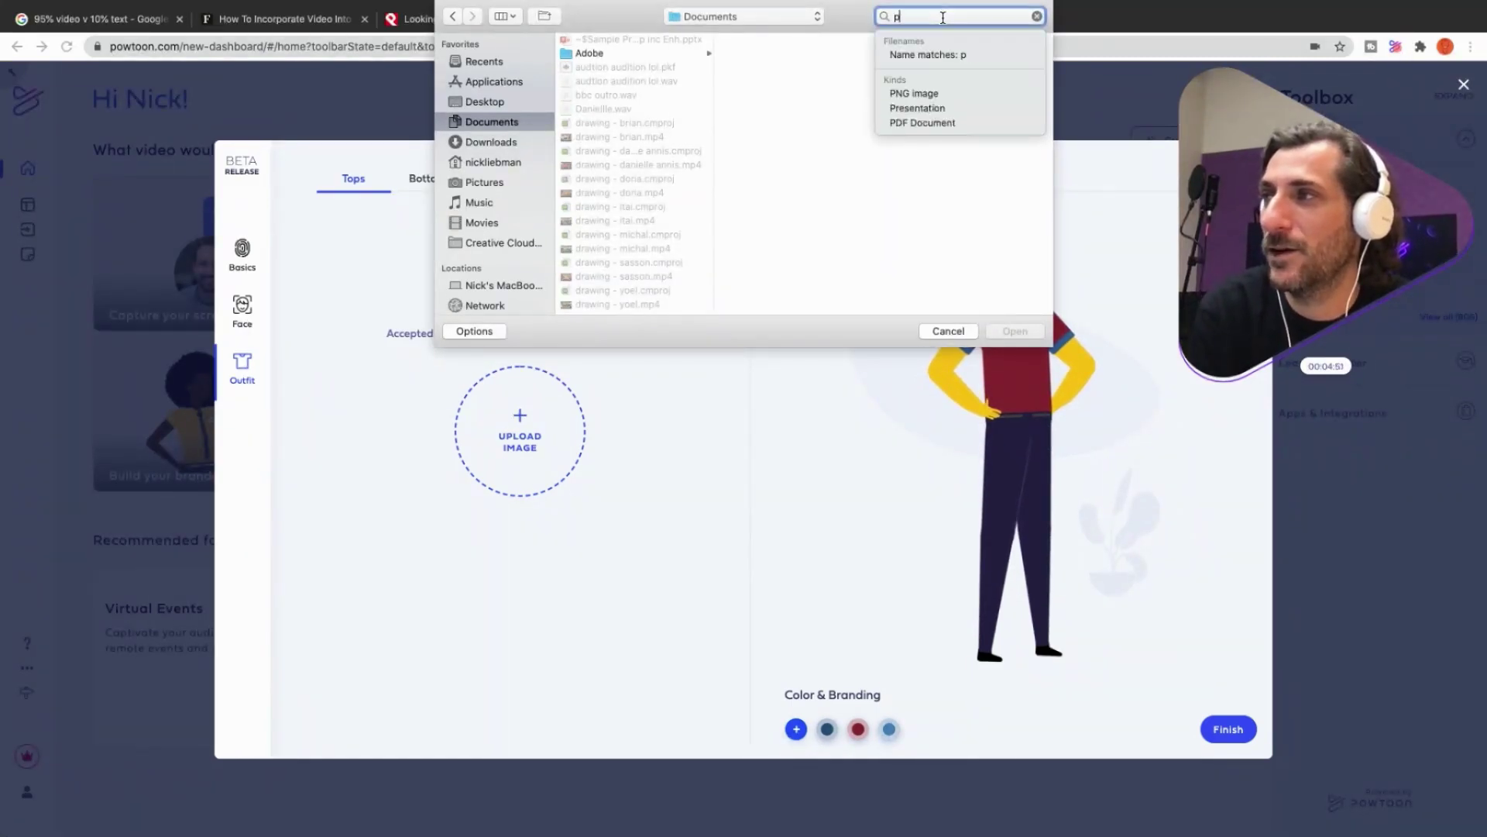
pyautogui.press('super+bracketleft')
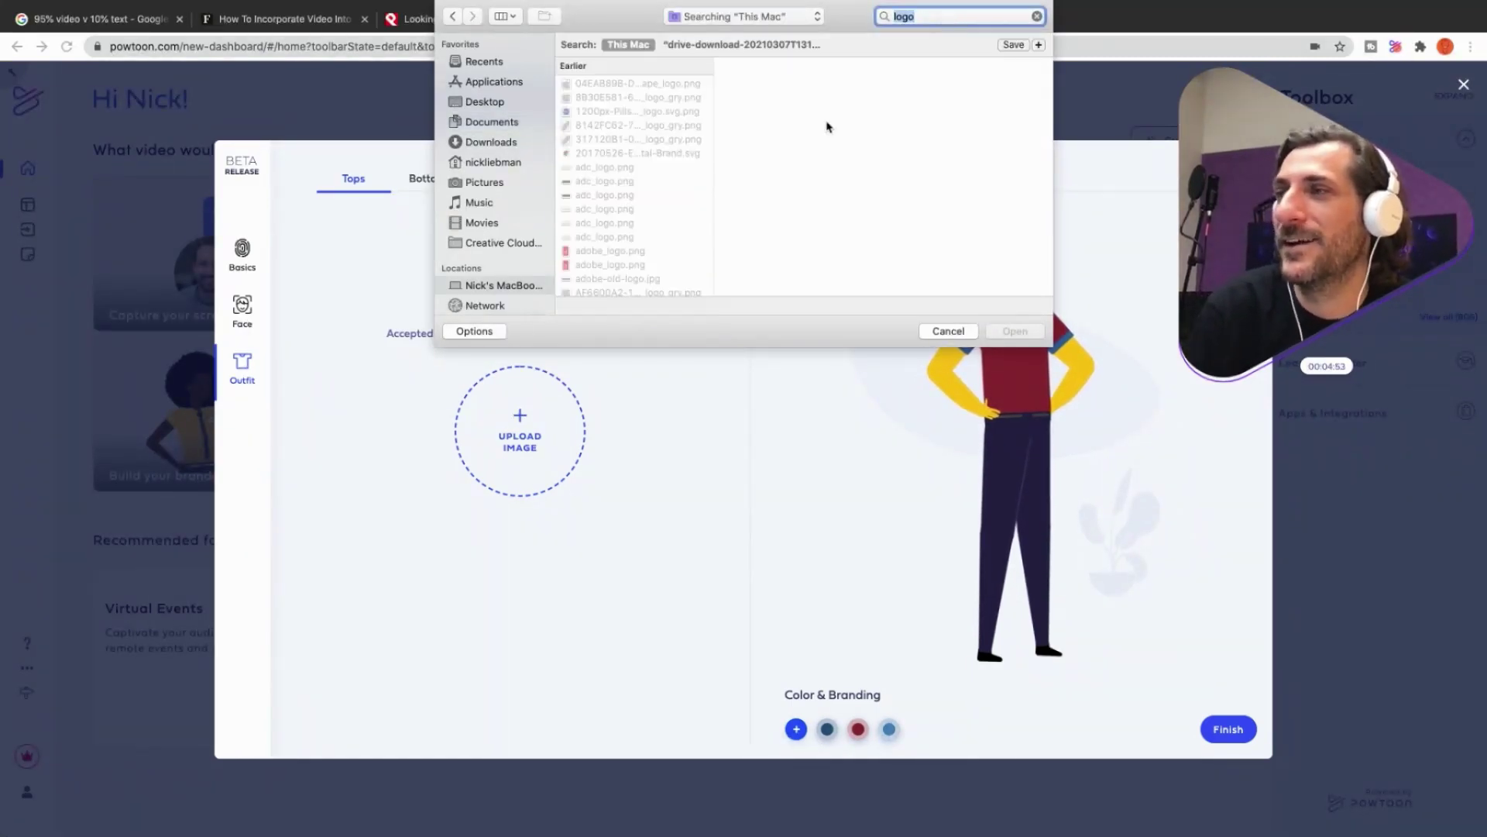
pyautogui.scroll(-5, 630, 155)
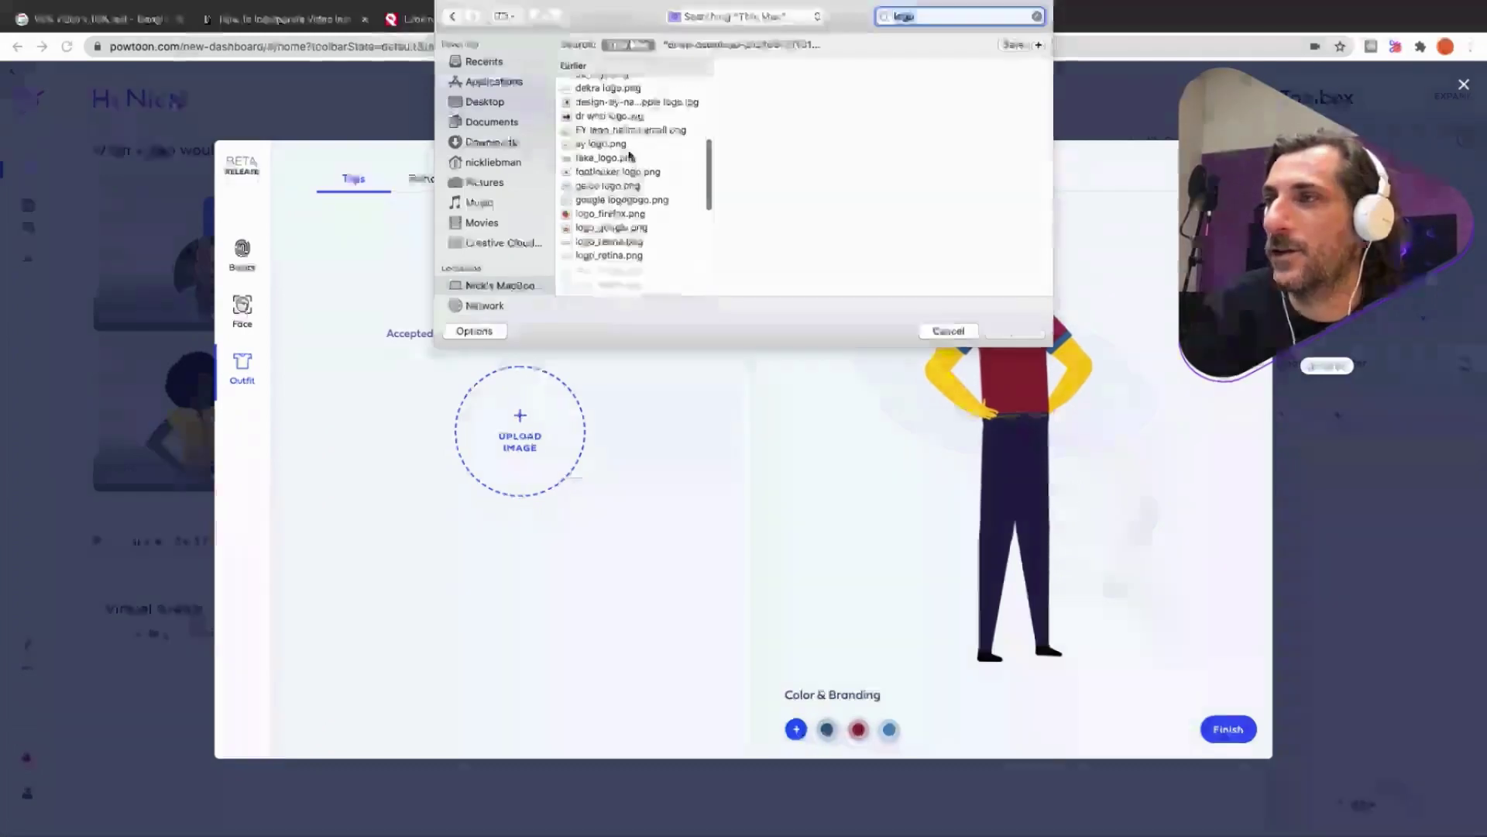
pyautogui.scroll(-3, 662, 185)
pyautogui.click(627, 99)
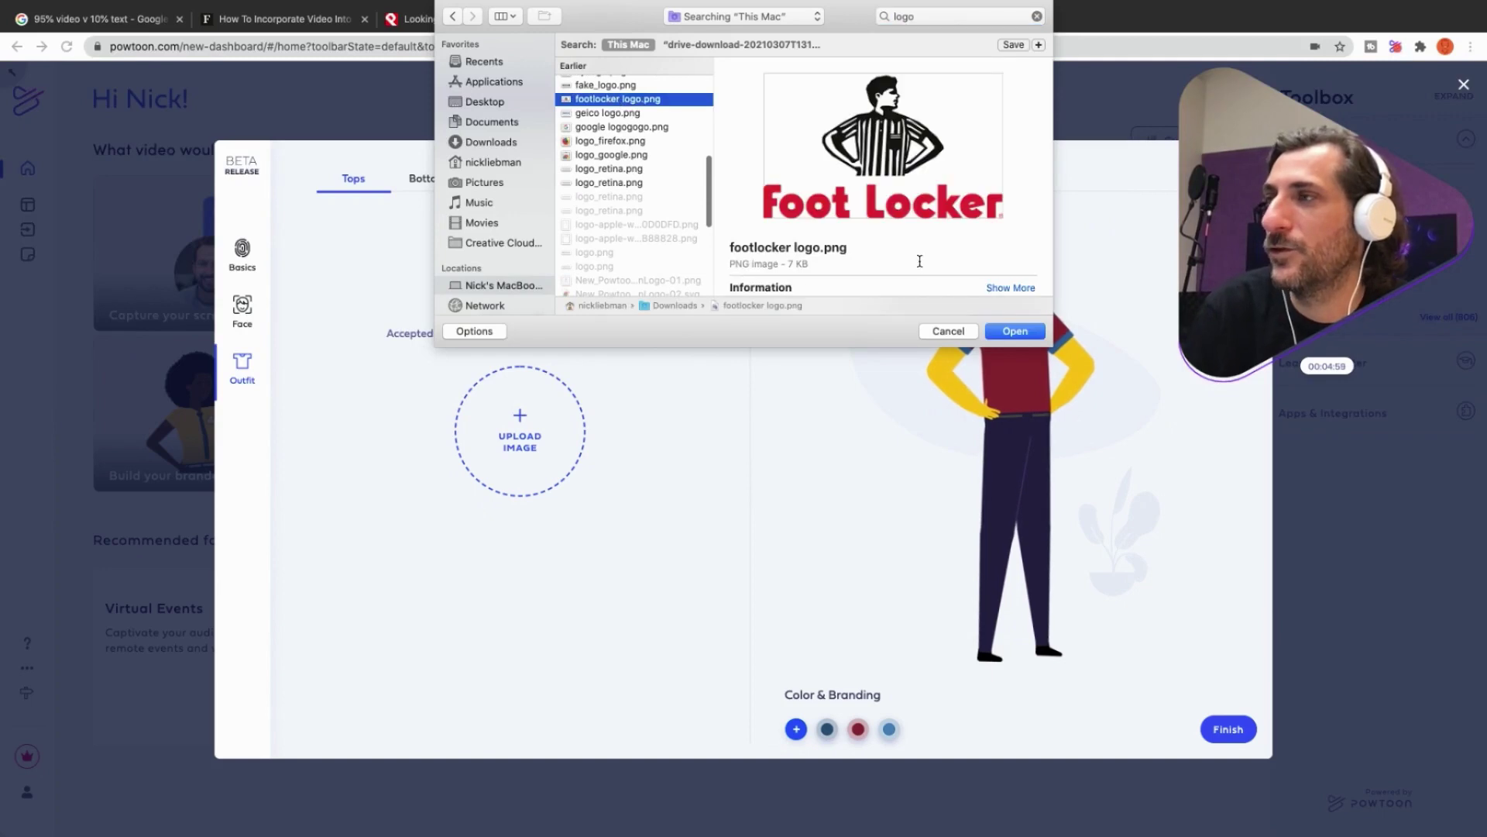
pyautogui.click(1015, 331)
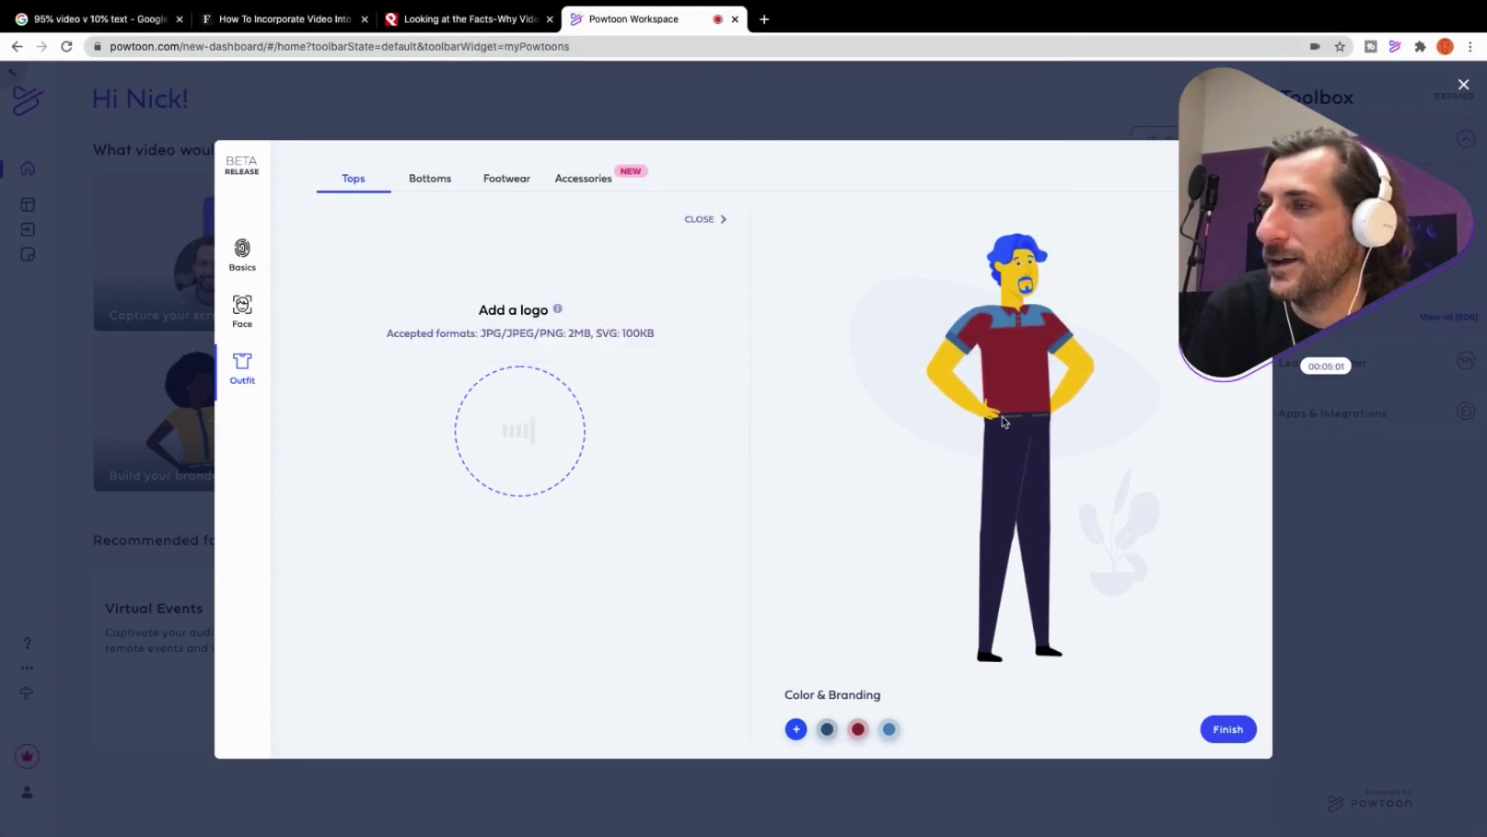
pyautogui.moveTo(520, 594); pyautogui.dragTo(466, 598)
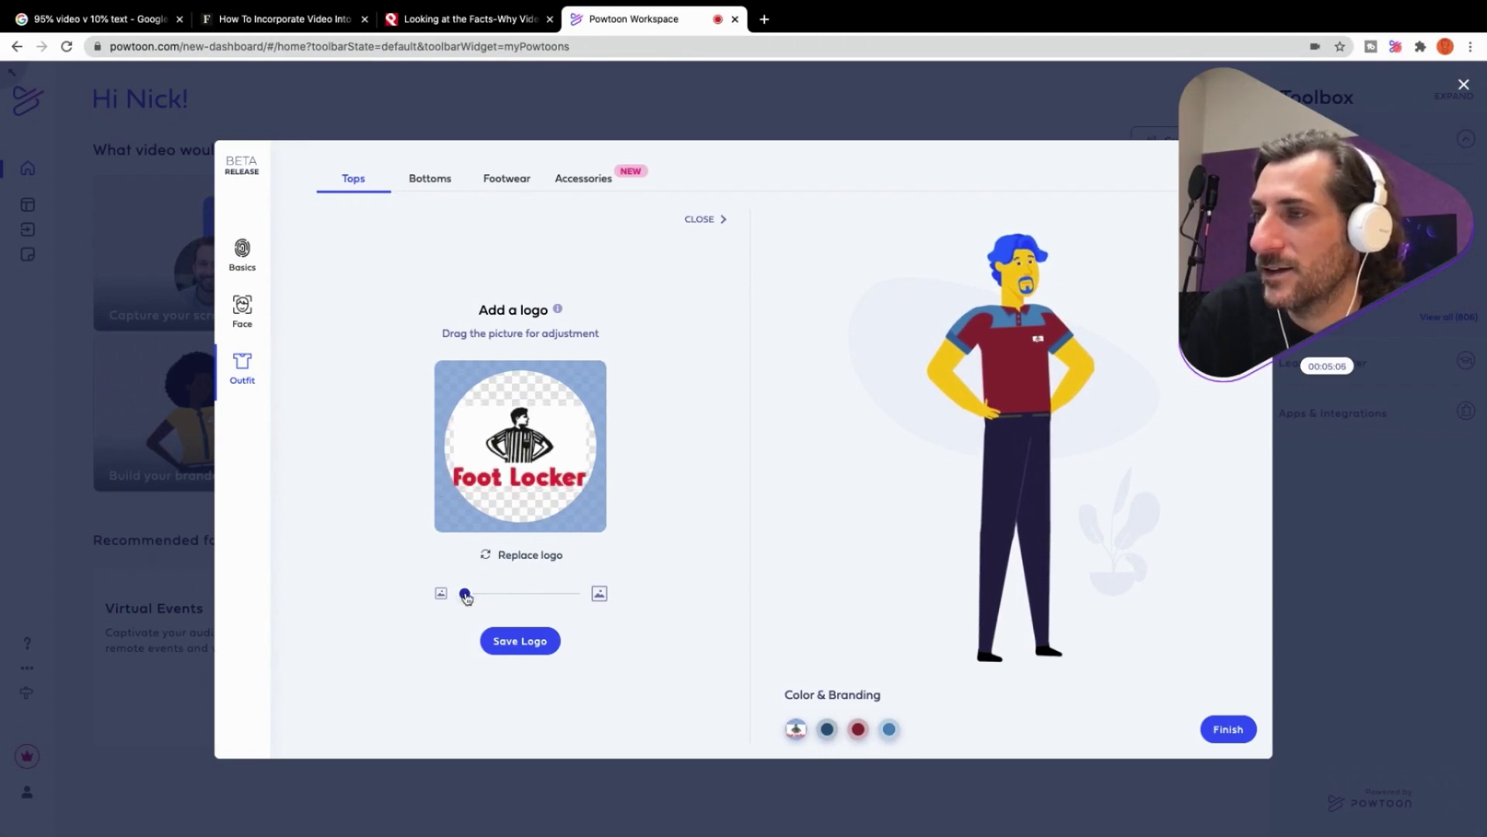
# Apply the logo to the shirt, then try the bow-tie shirt and dark and light-blue T-shirt mid layers.
pyautogui.click(536, 640)
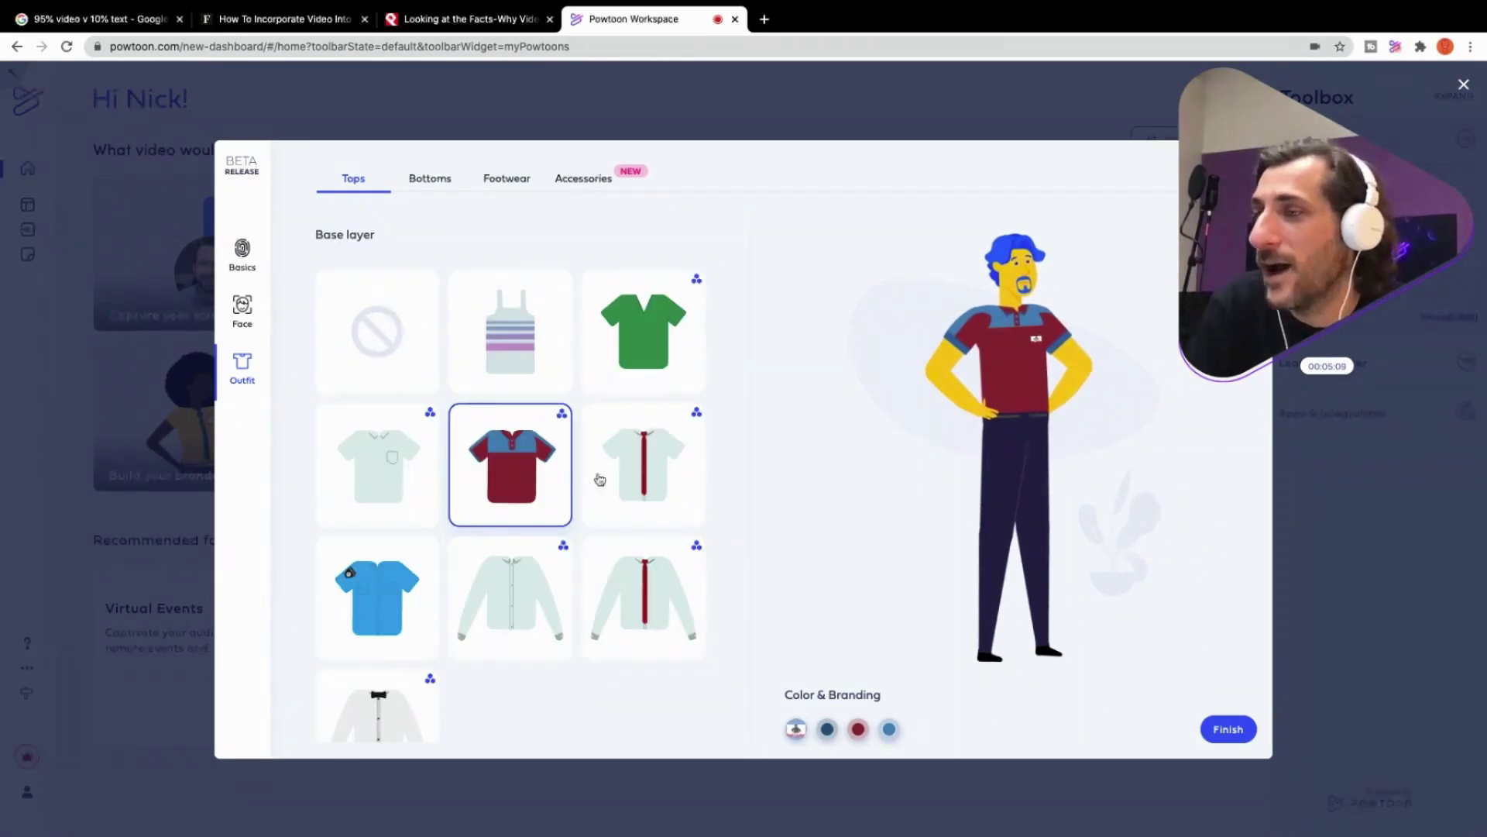
pyautogui.scroll(-3, 583, 476)
pyautogui.click(396, 534)
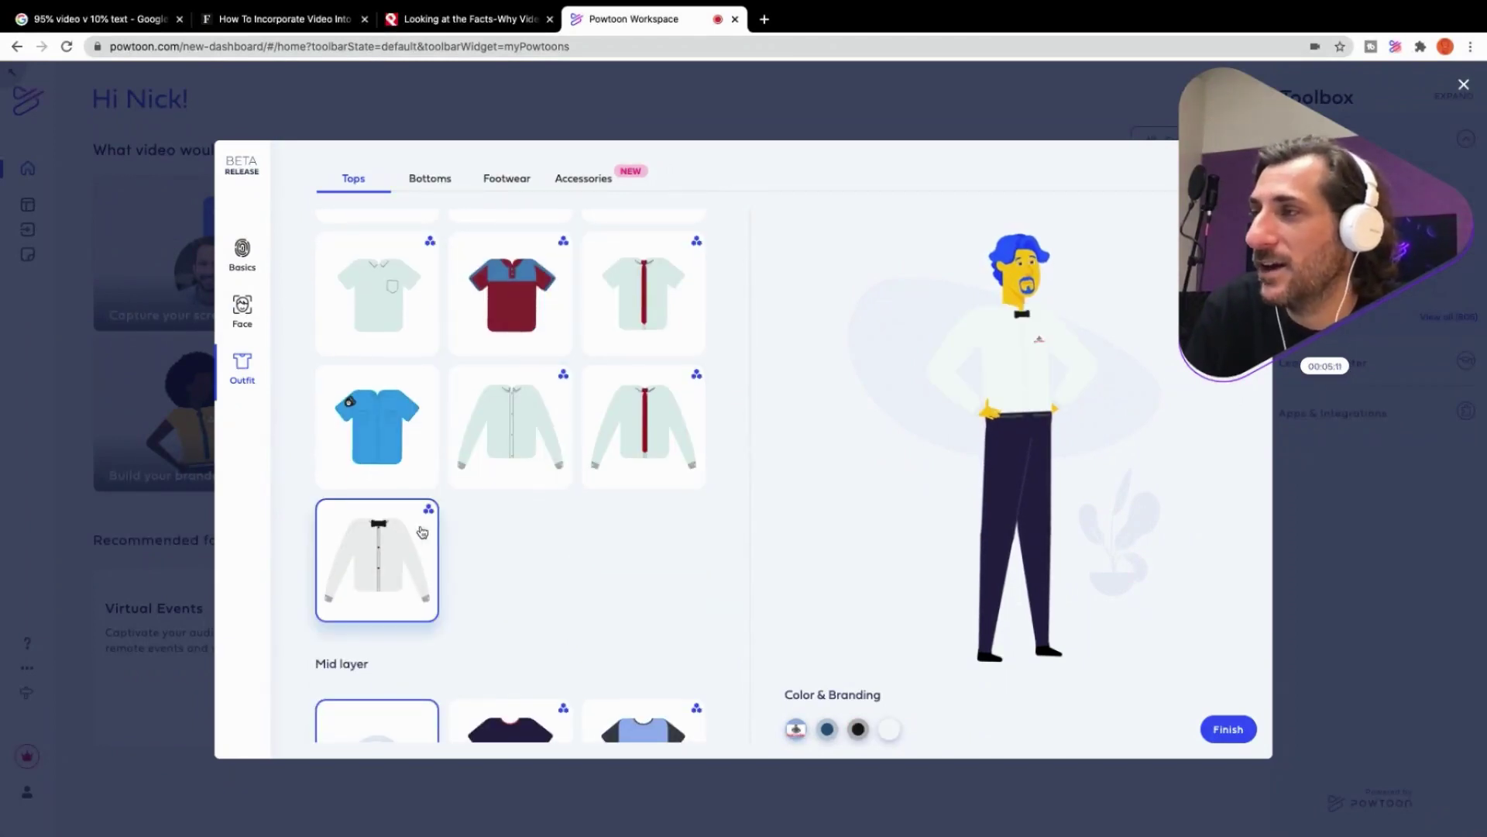
pyautogui.scroll(-5, 503, 481)
pyautogui.click(512, 465)
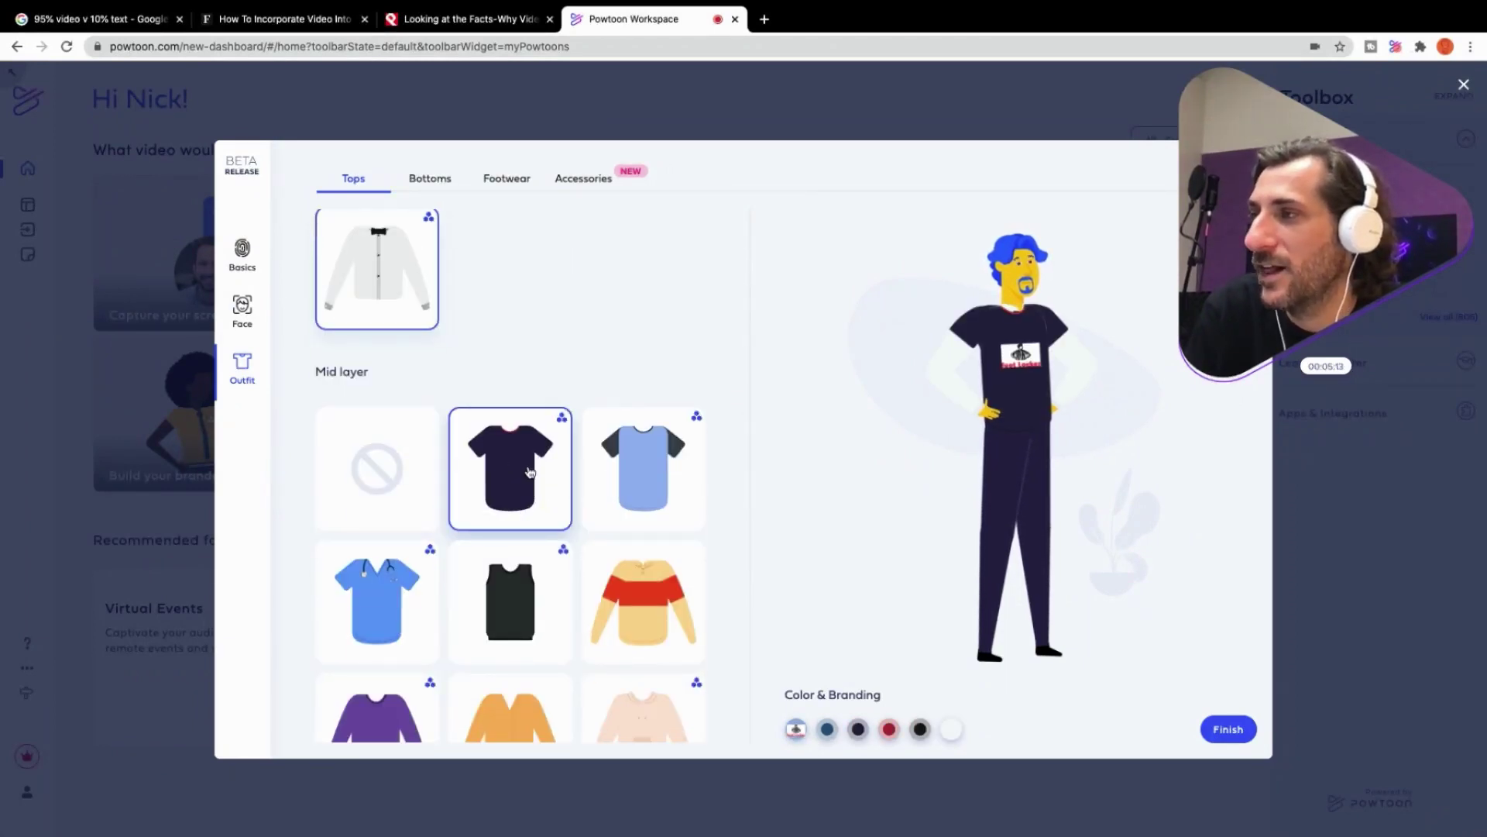
pyautogui.click(622, 515)
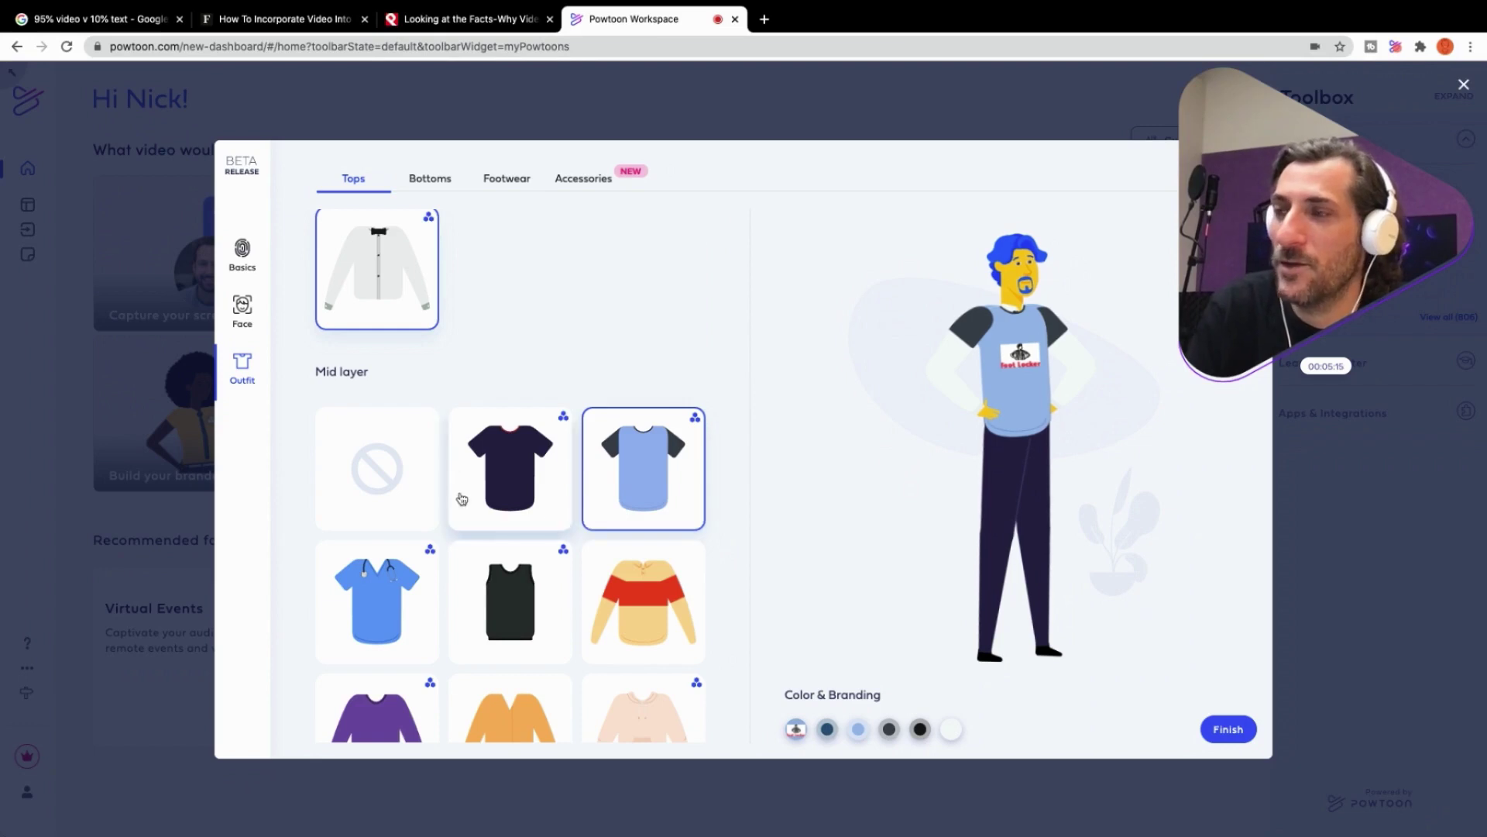
# Clear the base-layer shirt and dress the character in the blue scrubs top with stethoscope.
pyautogui.scroll(5, 458, 475)
pyautogui.click(382, 355)
pyautogui.scroll(-2, 512, 465)
pyautogui.scroll(-6, 512, 465)
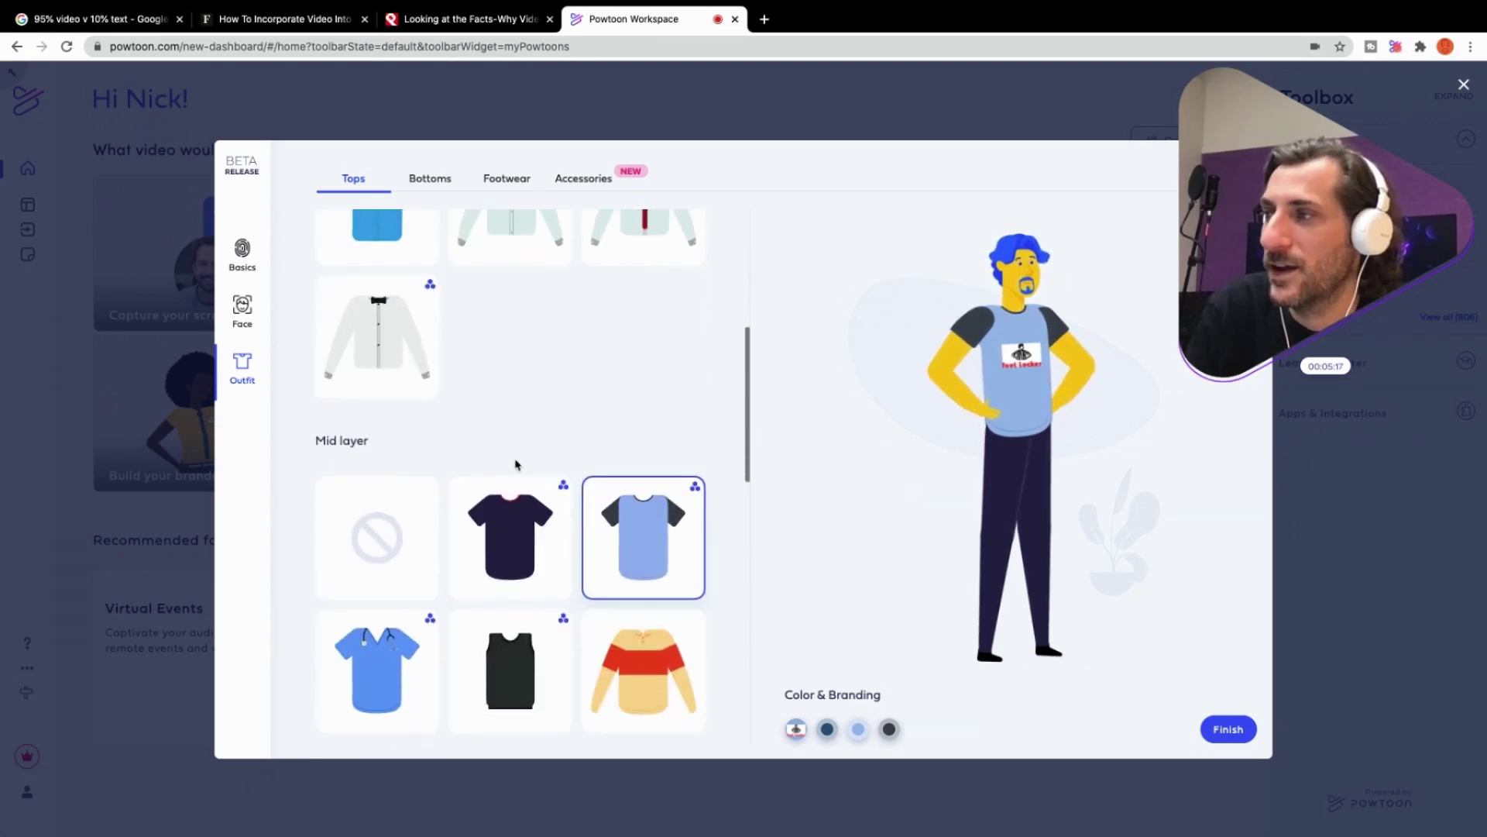
pyautogui.click(390, 402)
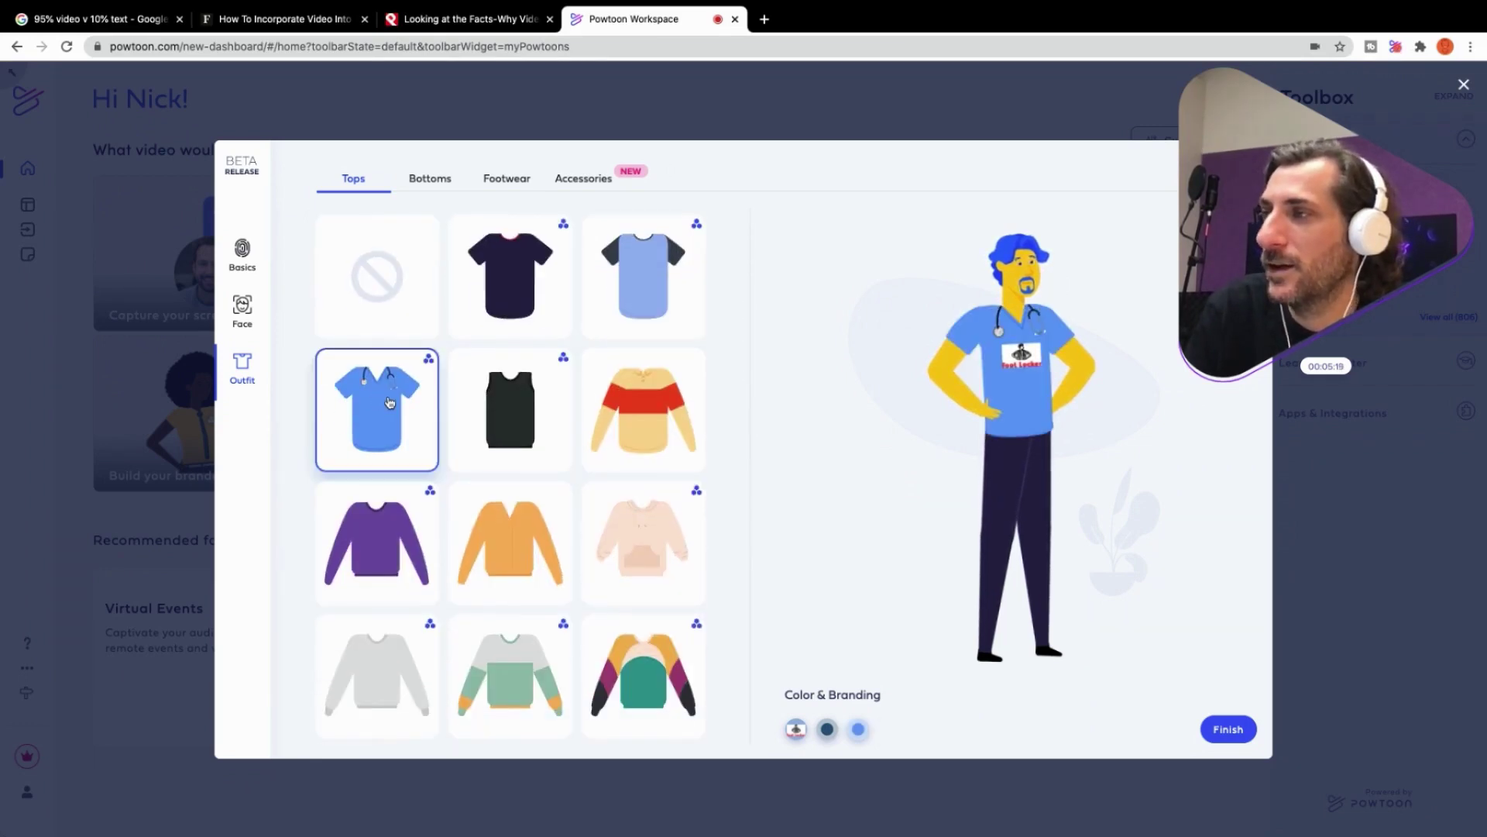
pyautogui.scroll(-1, 553, 444)
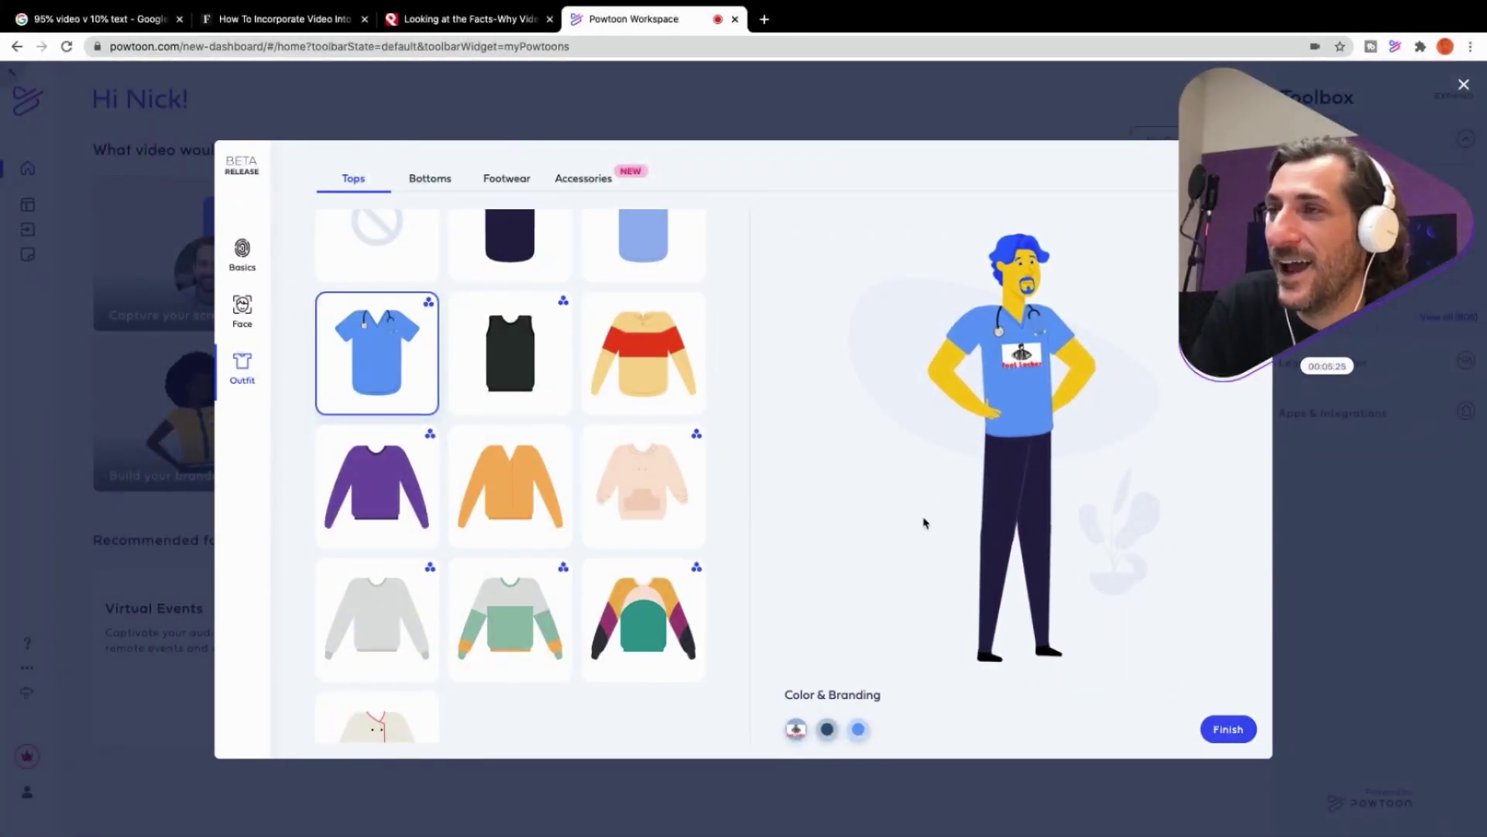
# Try on blue, red and grey shorts and navy and white pants, settling on the black pants.
pyautogui.click(434, 184)
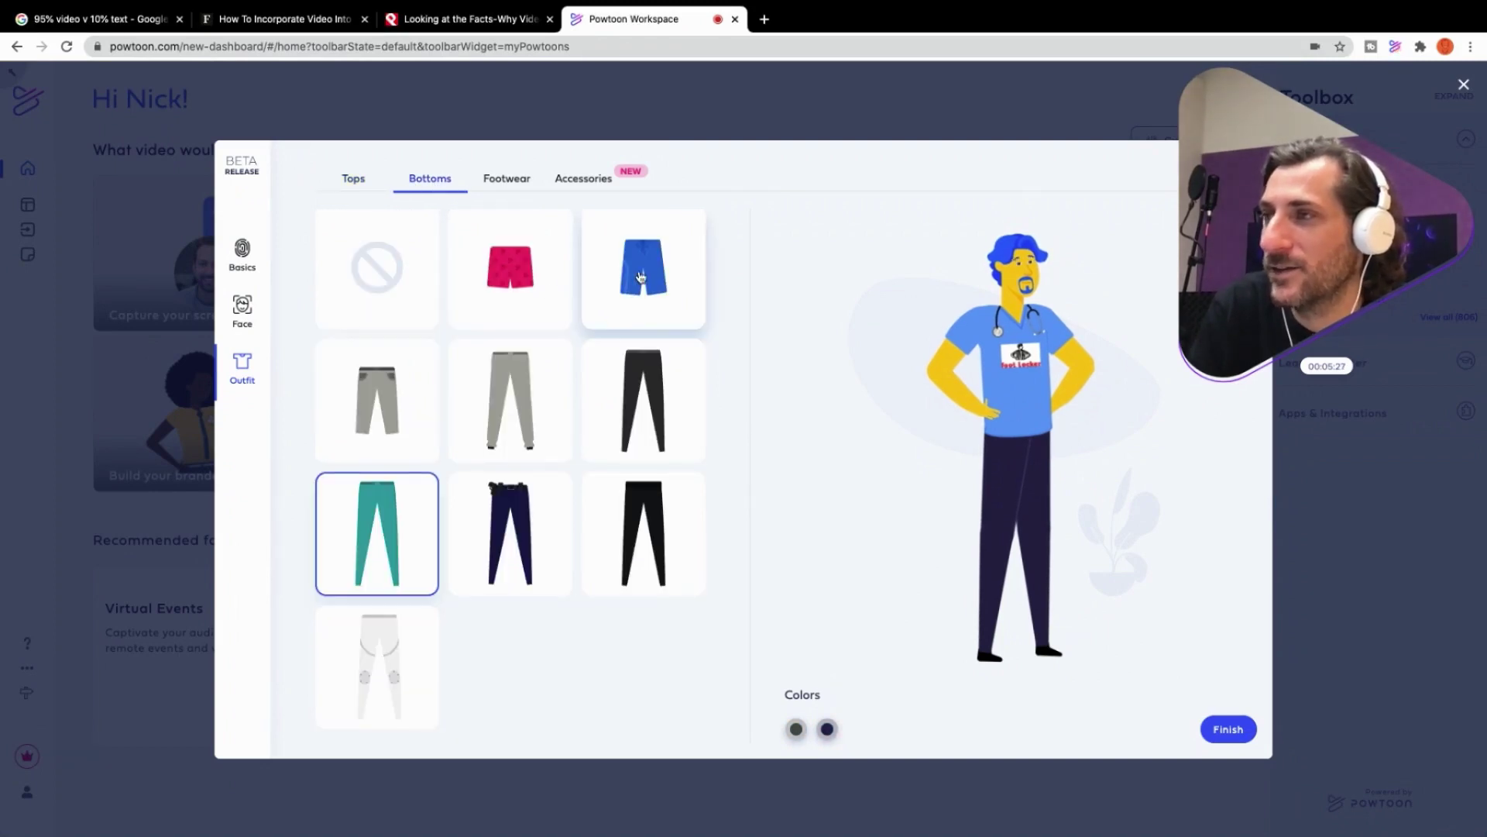
pyautogui.click(640, 277)
pyautogui.click(556, 318)
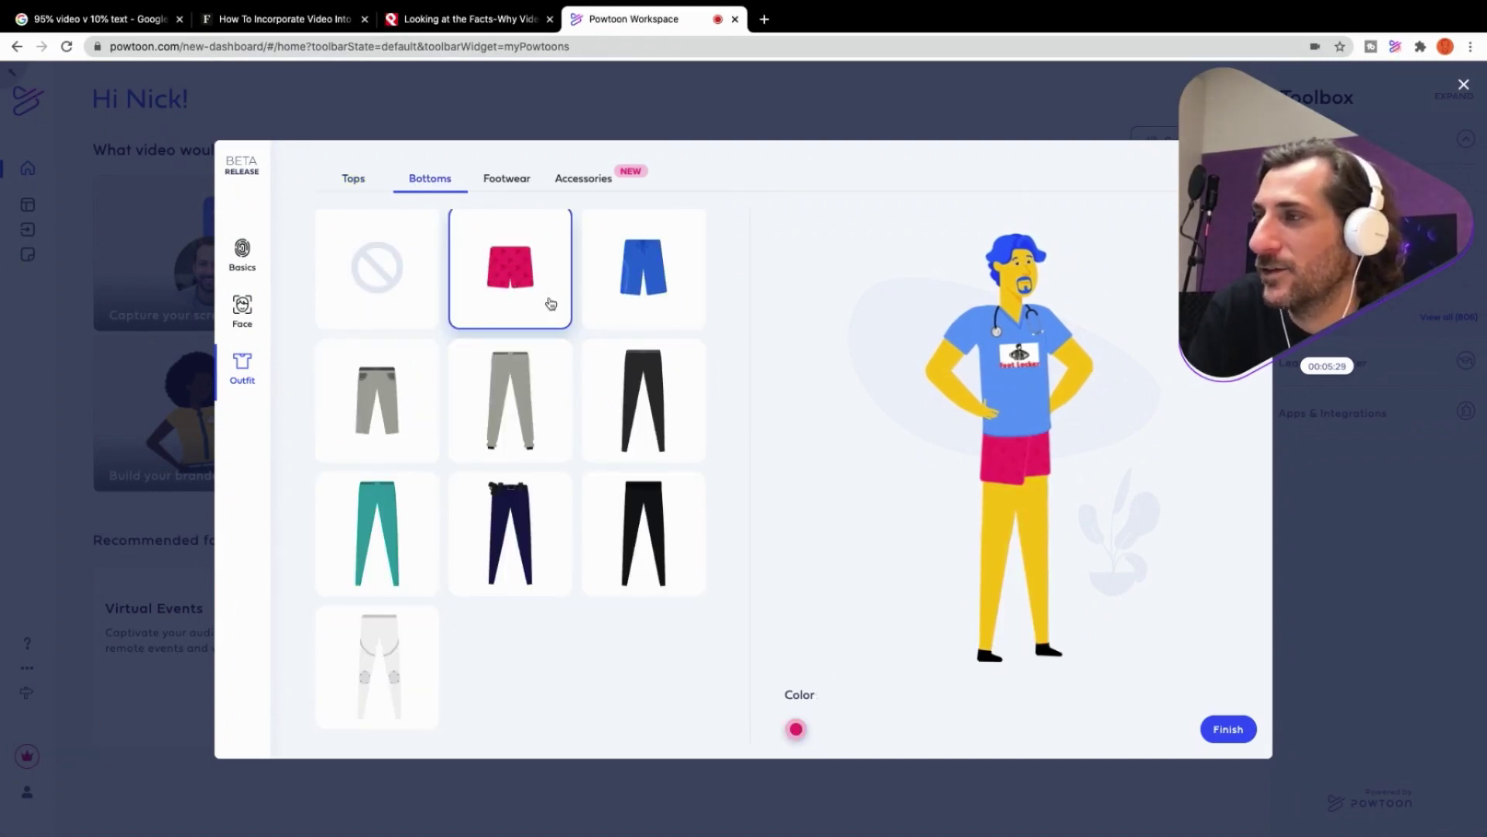
pyautogui.click(626, 395)
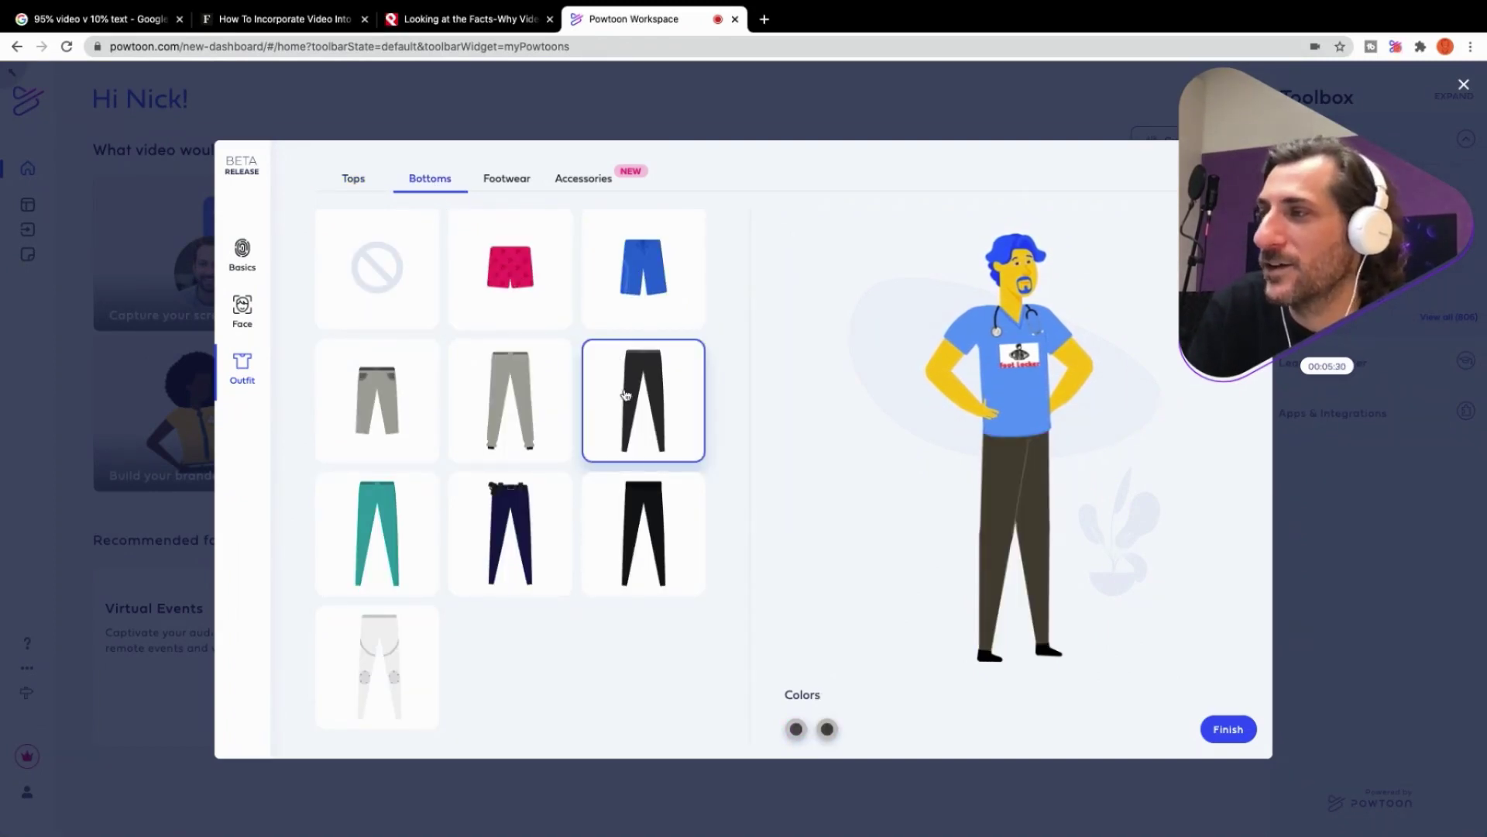
pyautogui.click(498, 507)
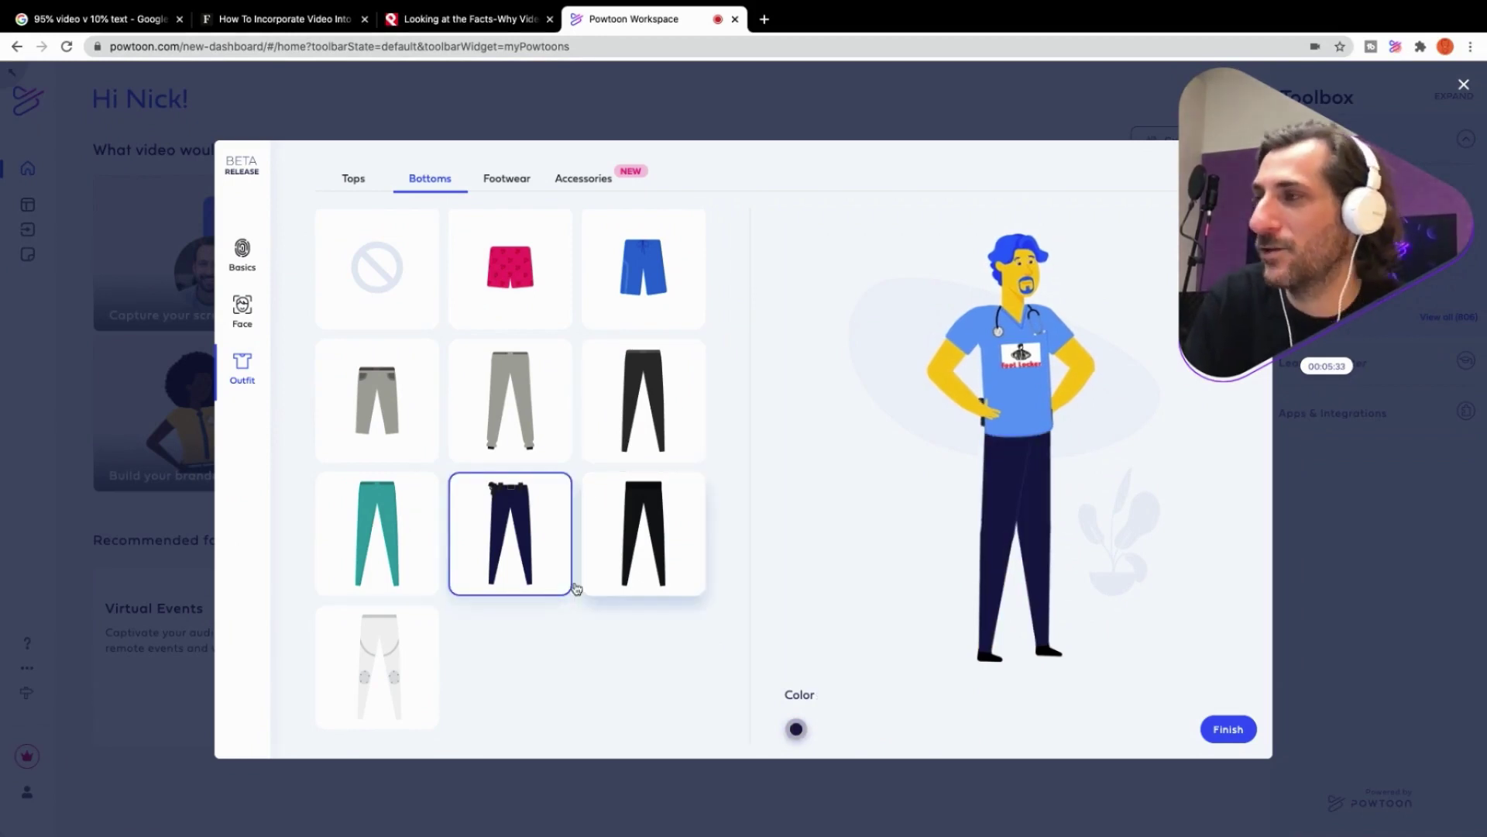
pyautogui.click(407, 391)
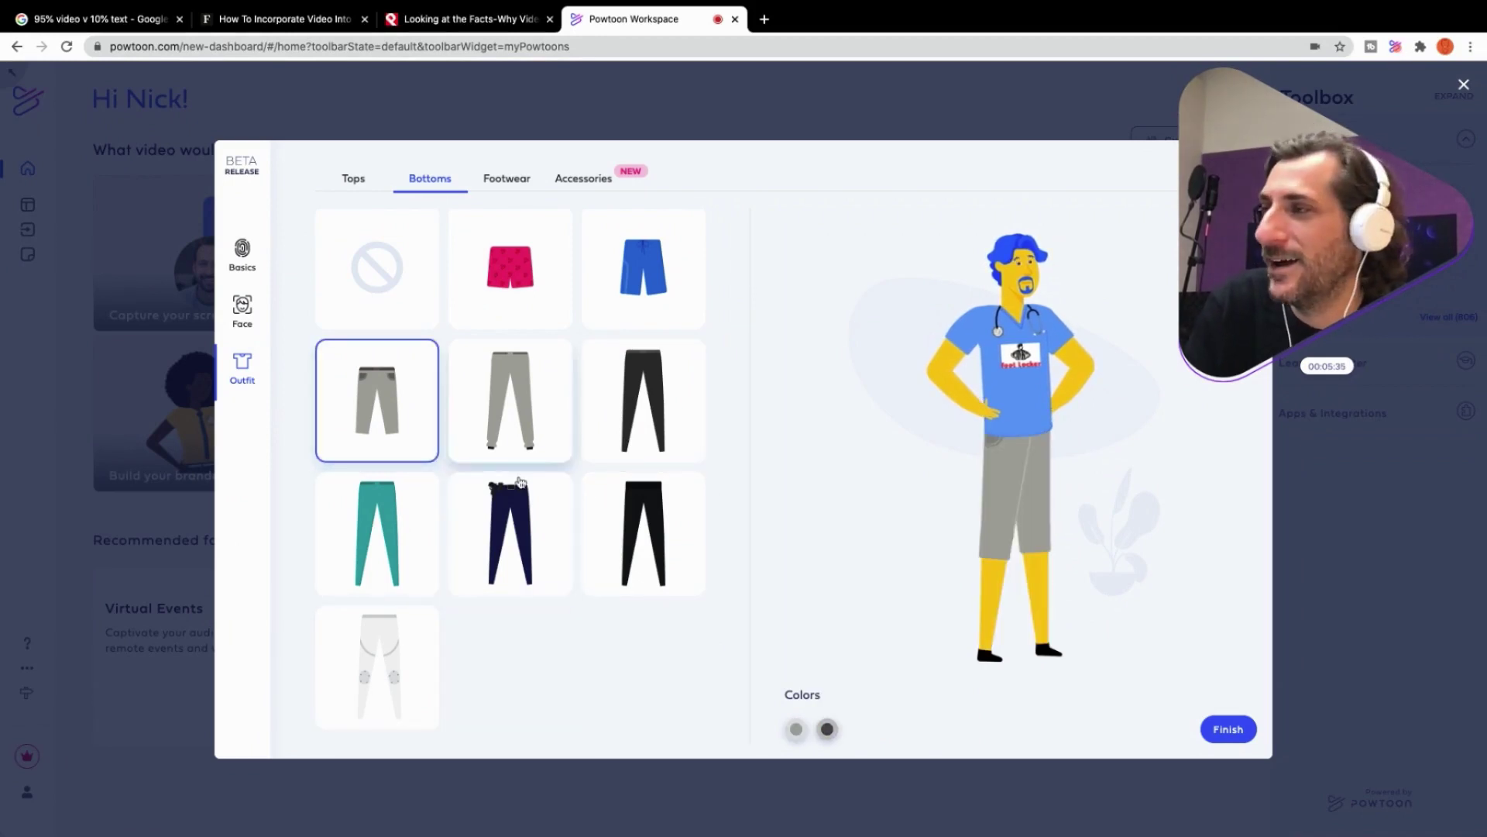
pyautogui.click(387, 631)
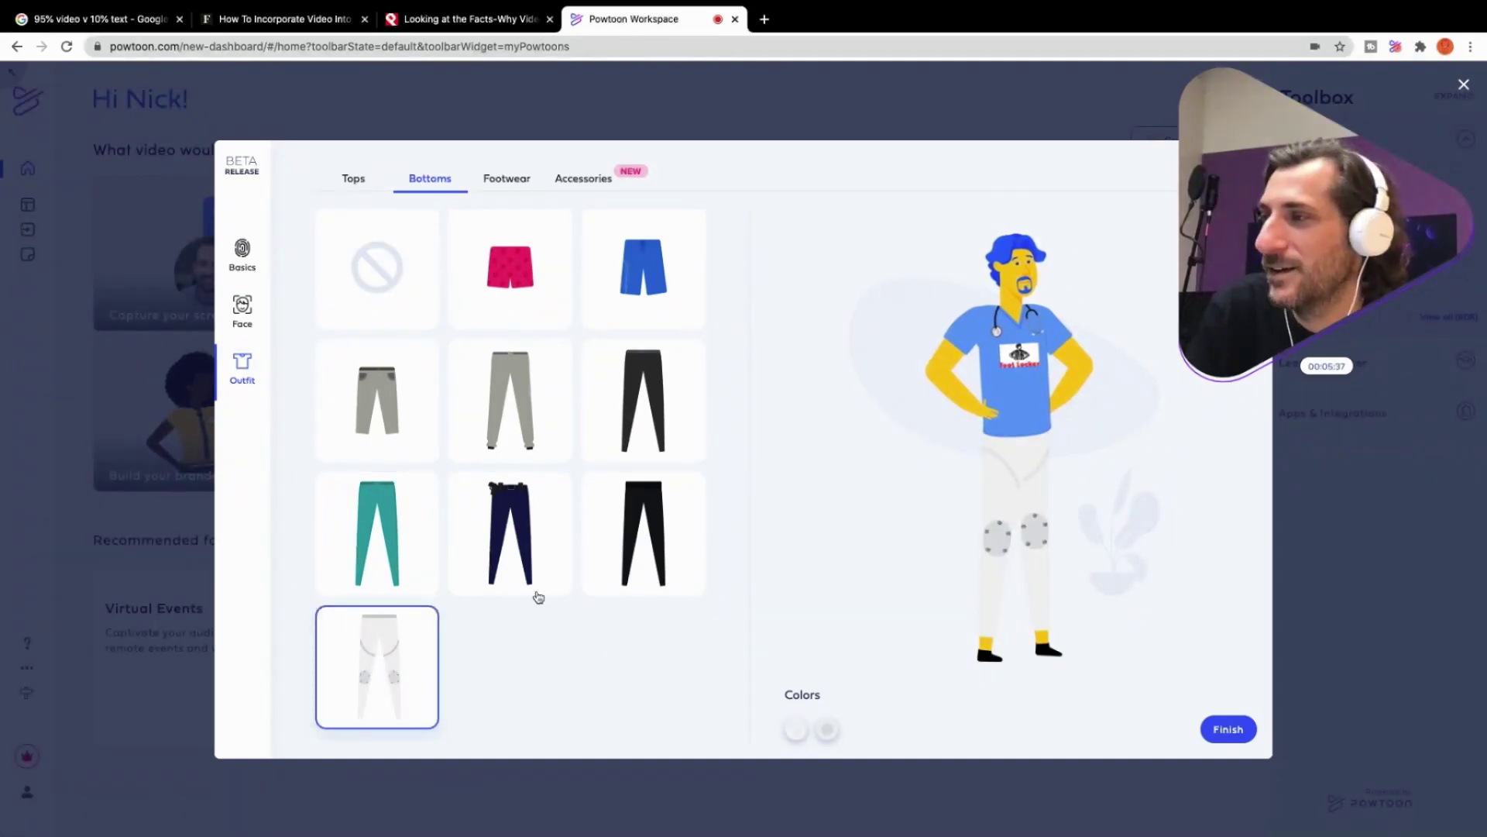
pyautogui.click(620, 403)
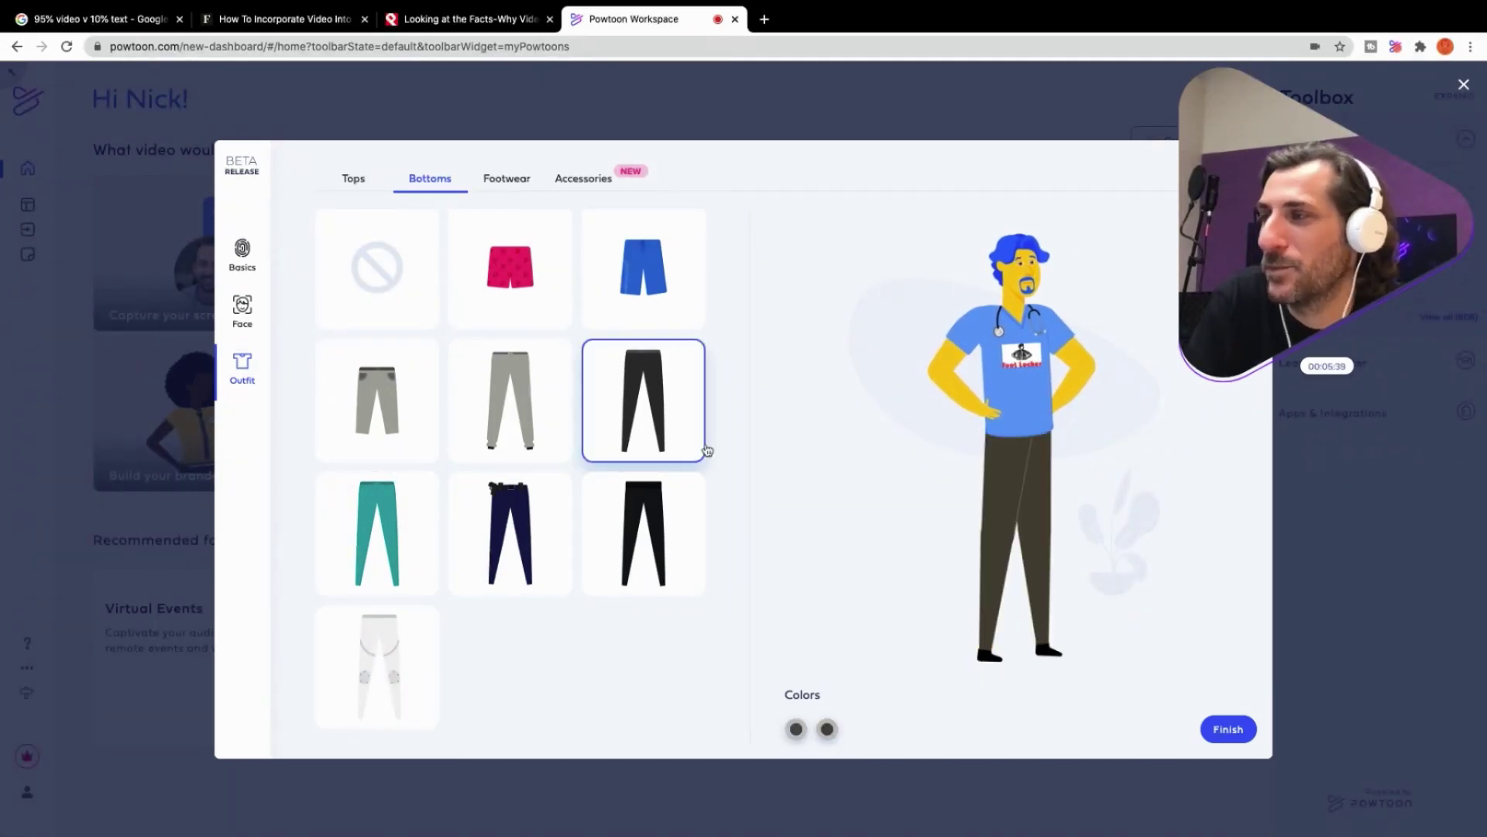
# Recolour the pants light blue and confirm the hex value #6CB9F1.
pyautogui.click(827, 730)
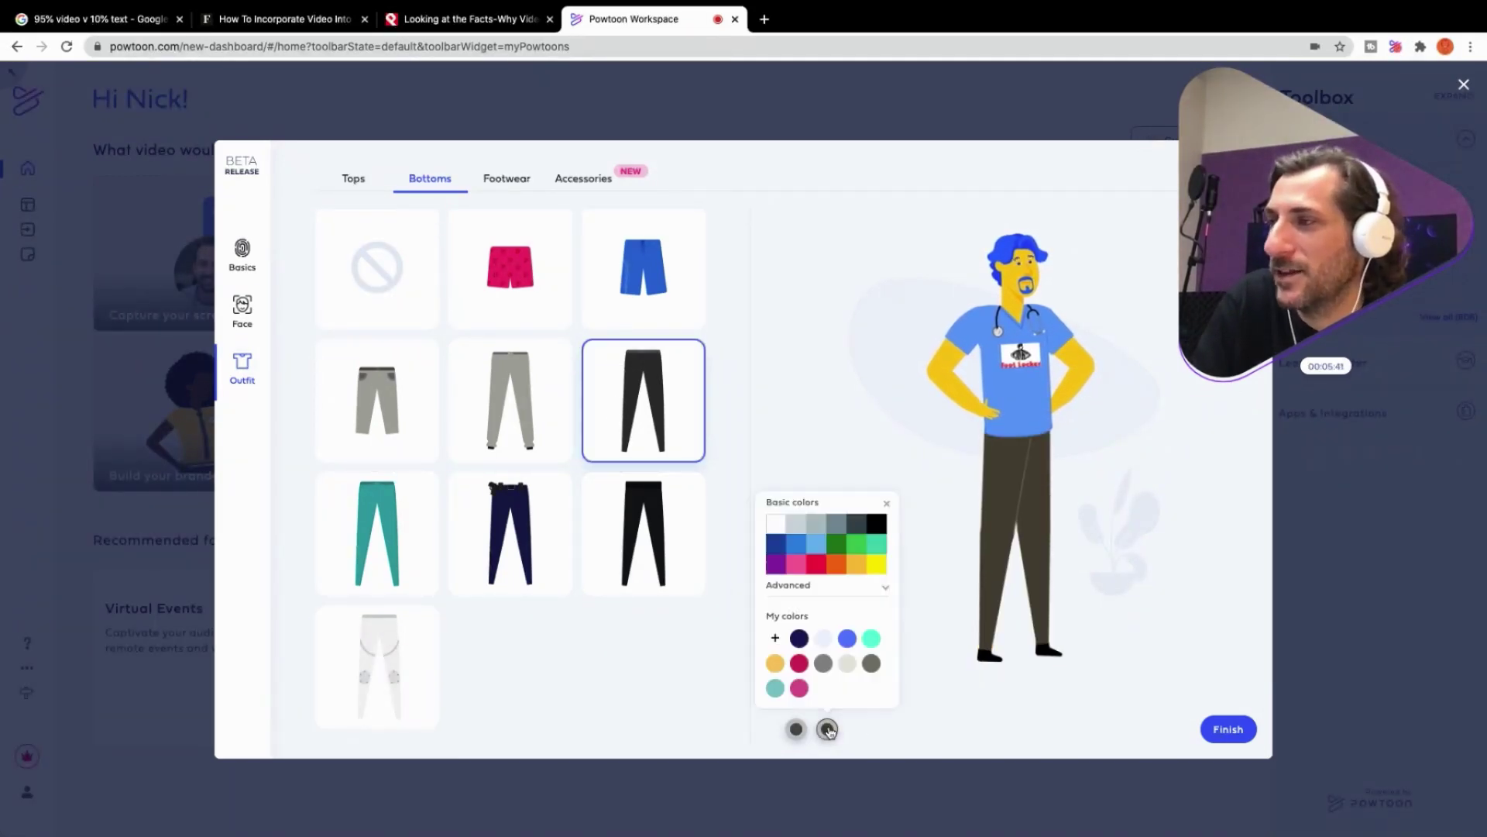
pyautogui.click(816, 545)
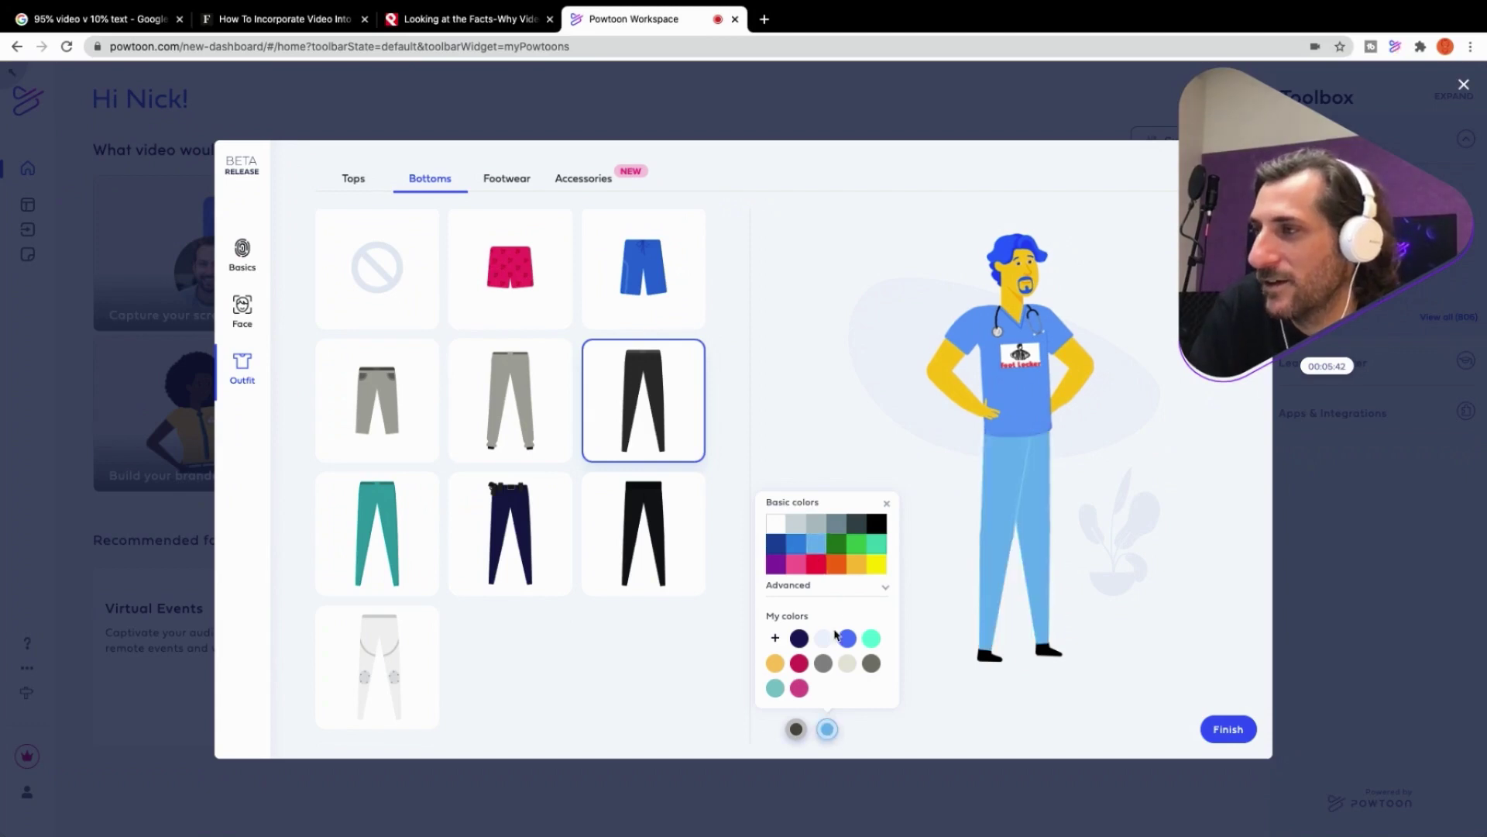
pyautogui.click(964, 696)
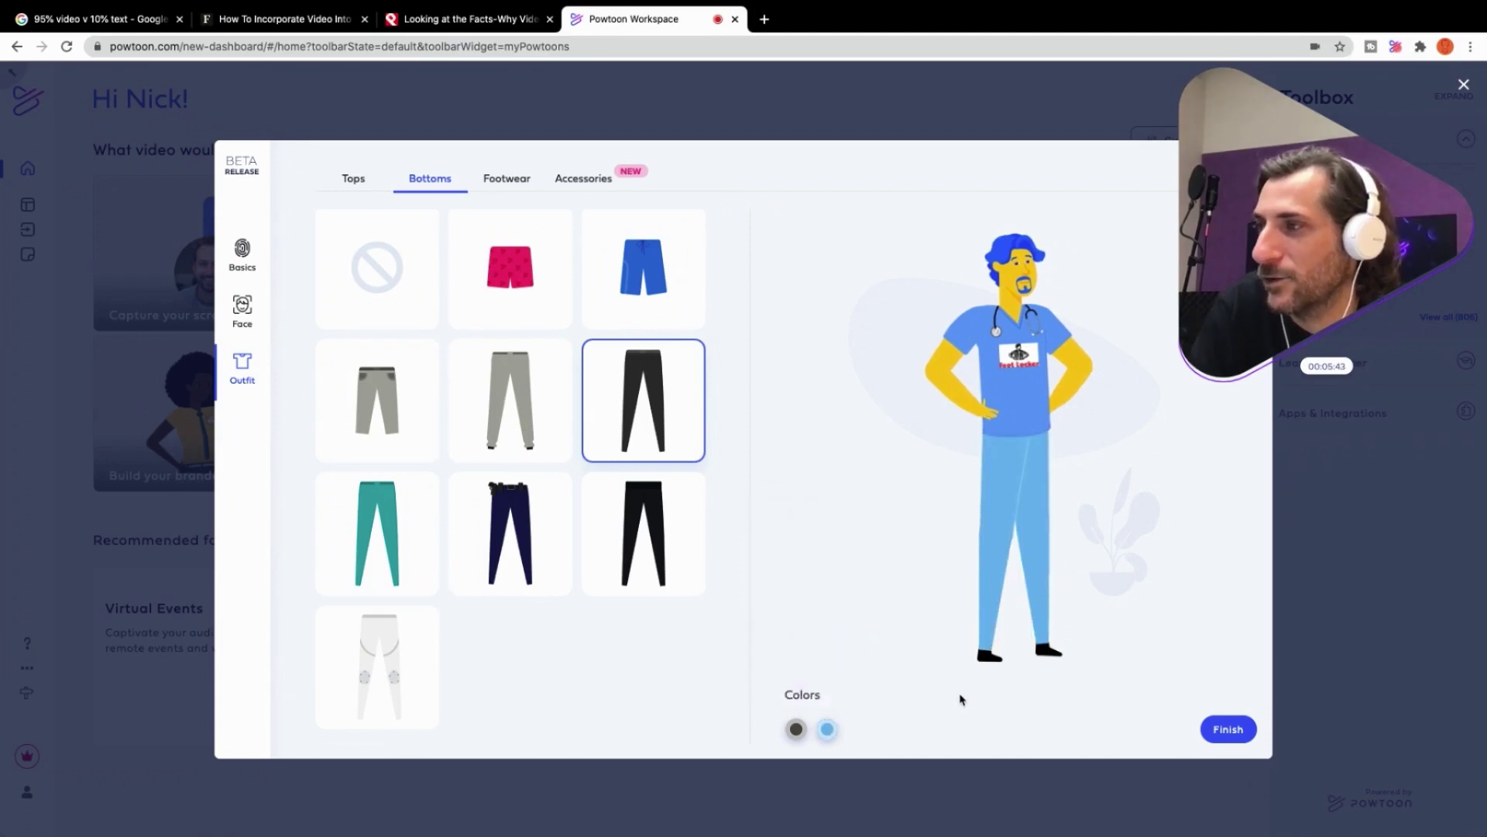
pyautogui.click(827, 730)
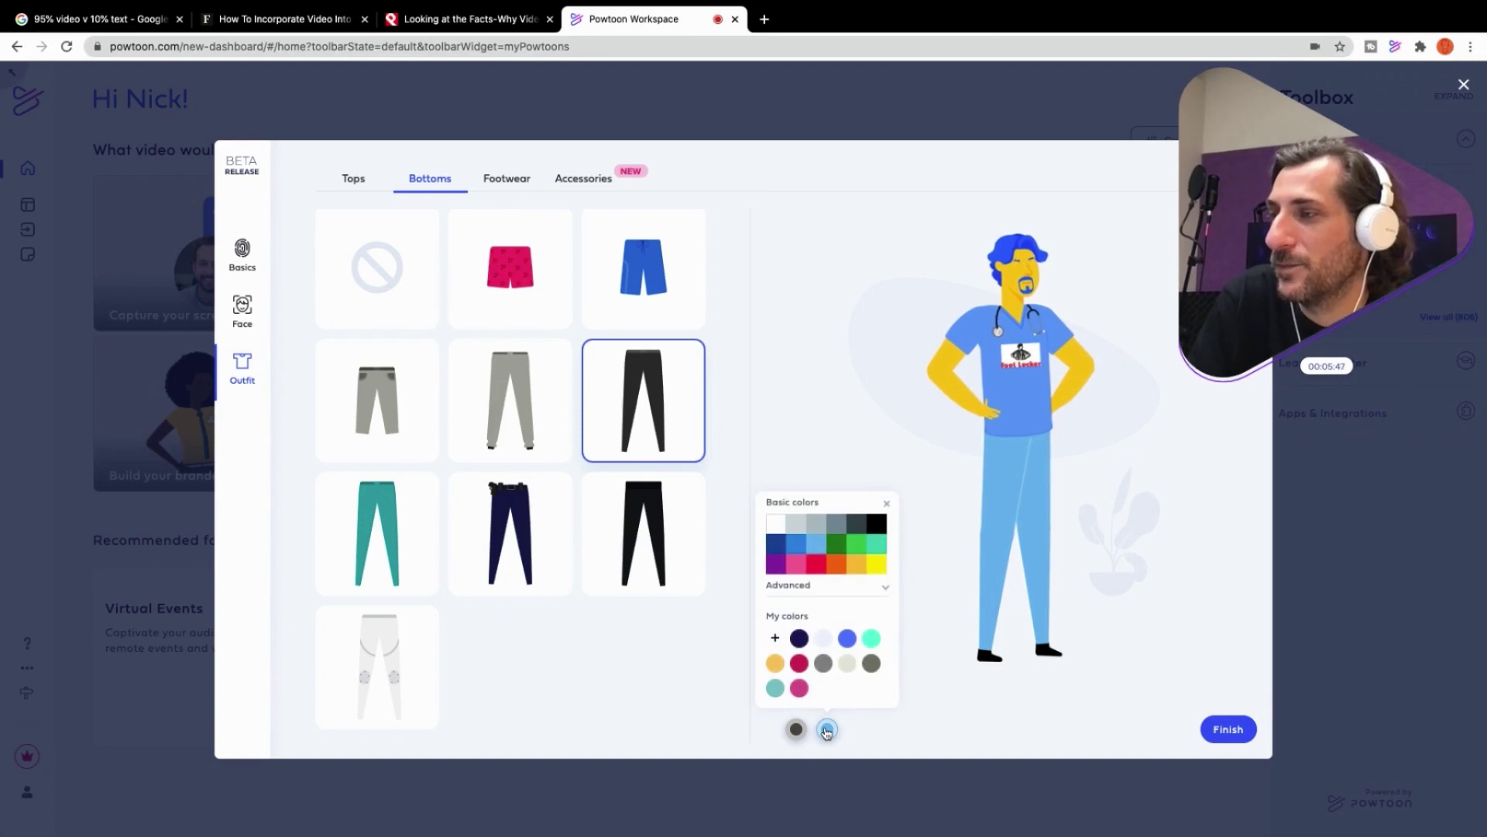
pyautogui.click(883, 591)
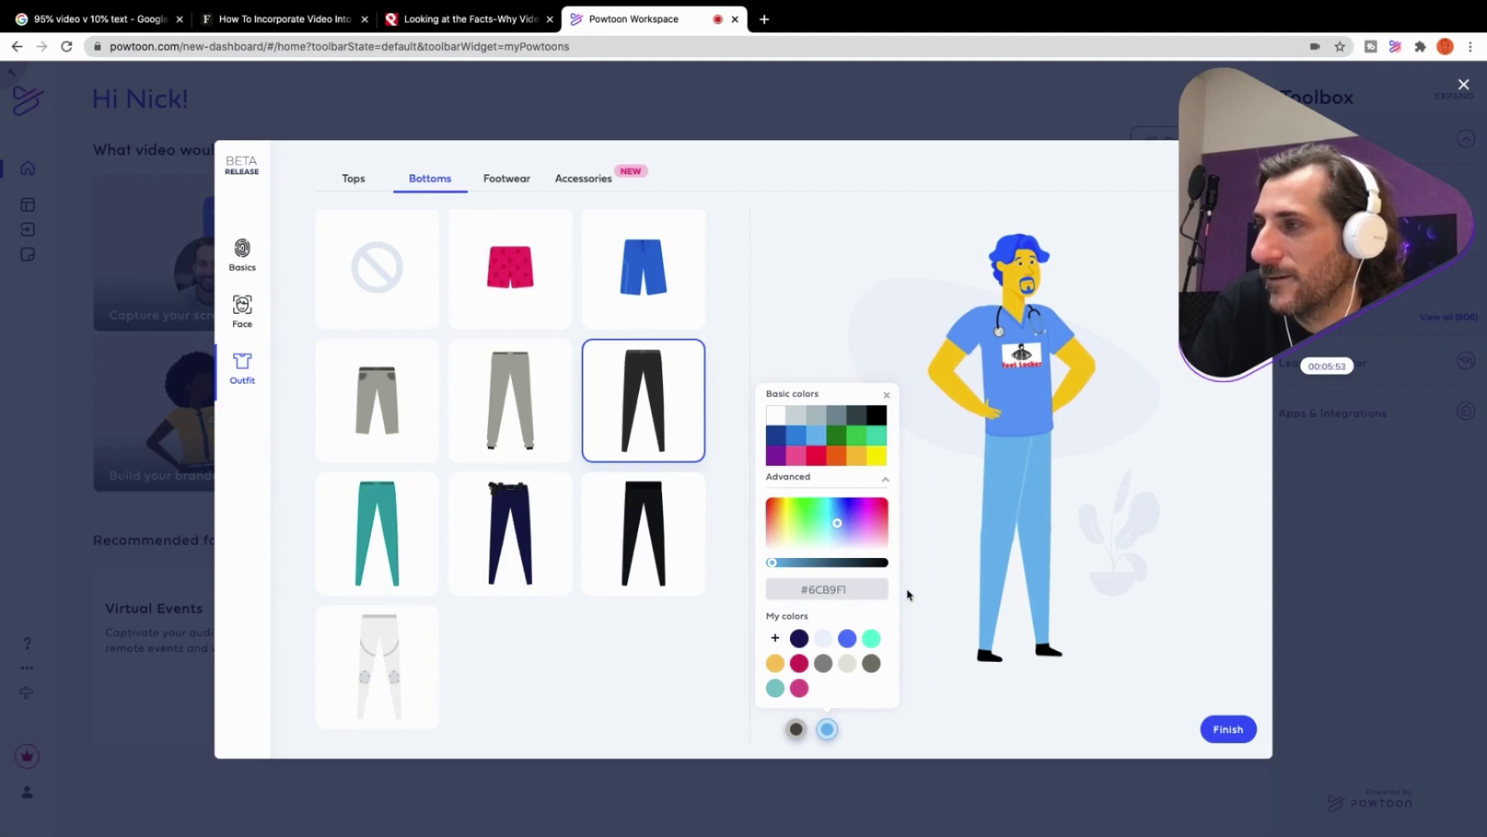
pyautogui.click(921, 633)
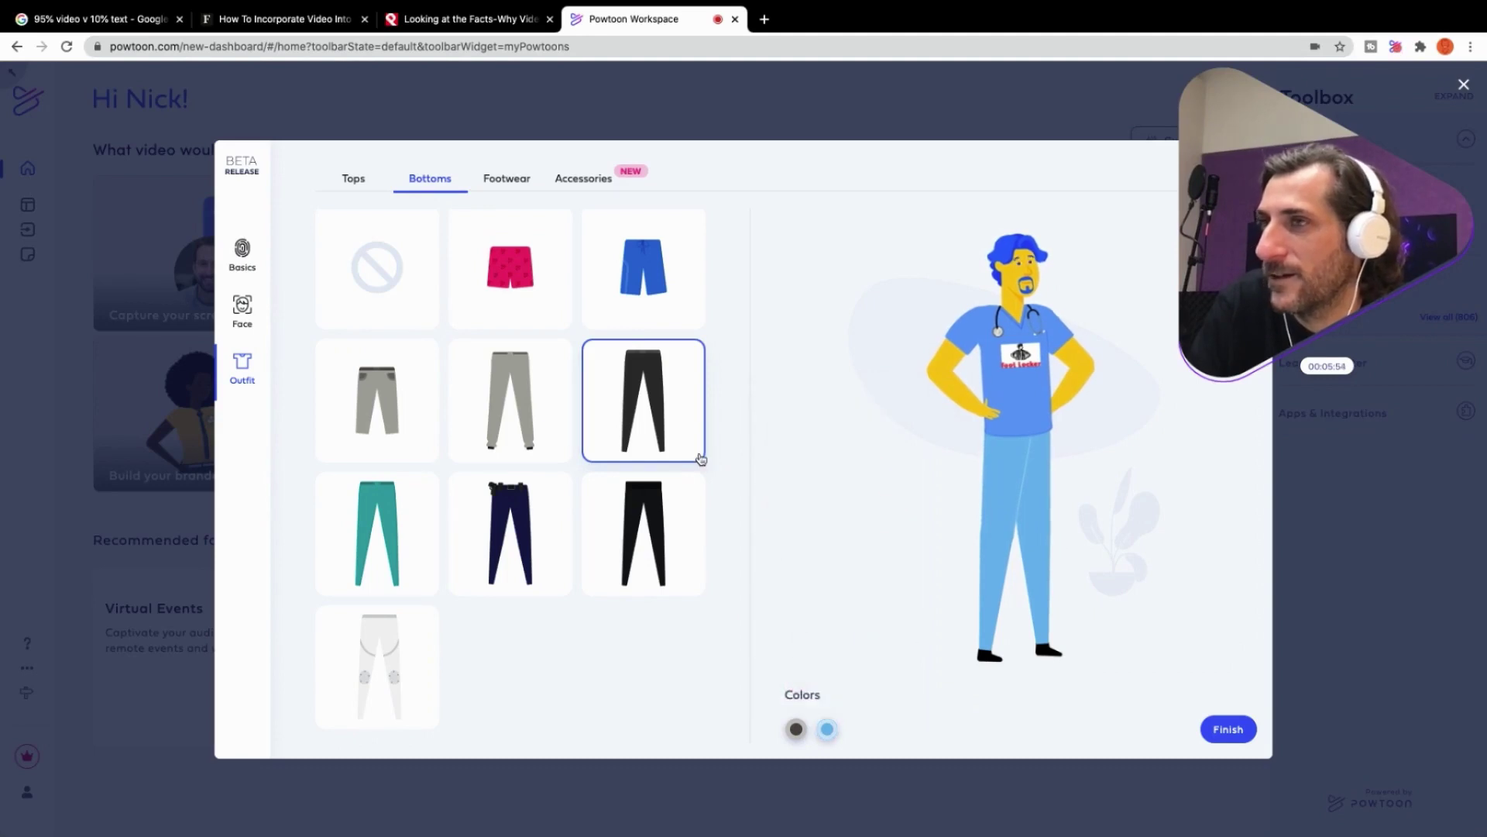
# Look up the scrubs top's hex colour under Tops > colour > Advanced.
pyautogui.click(348, 180)
pyautogui.click(857, 729)
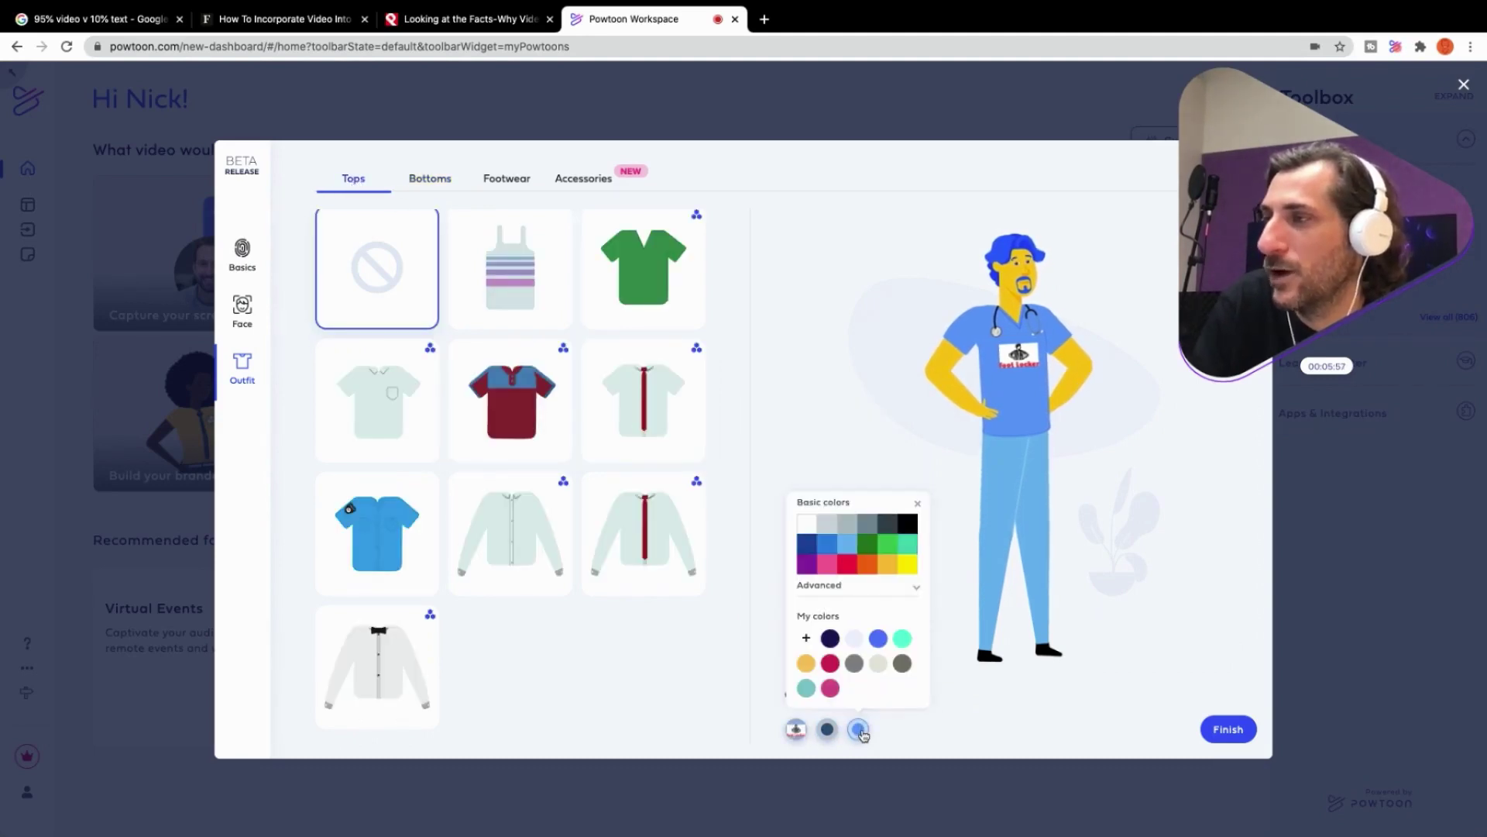
pyautogui.click(911, 590)
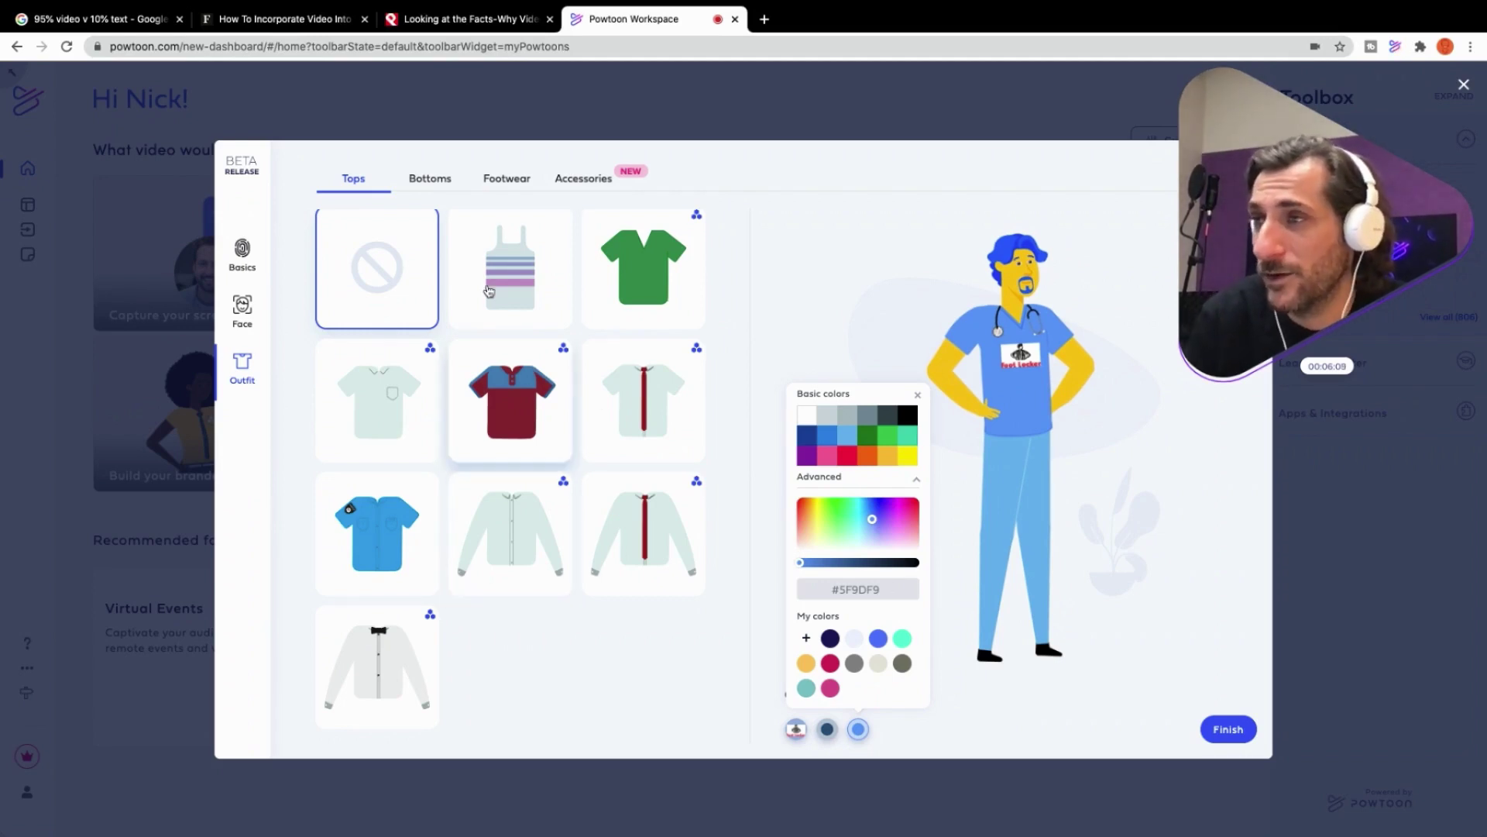
# Set the pants colour to hex 5F9DF9 to match the top.
pyautogui.click(430, 181)
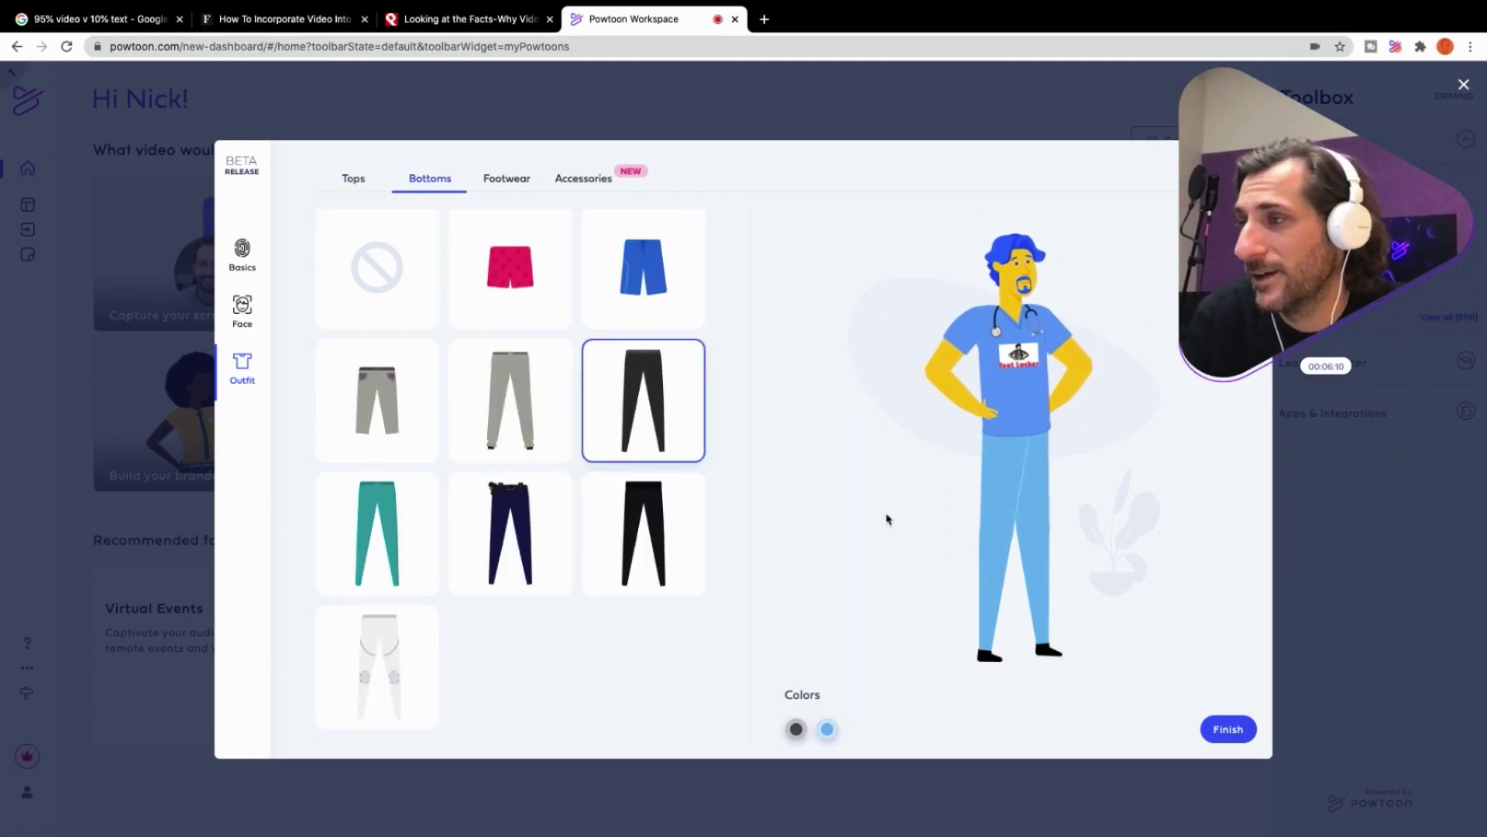
pyautogui.click(827, 729)
pyautogui.click(884, 591)
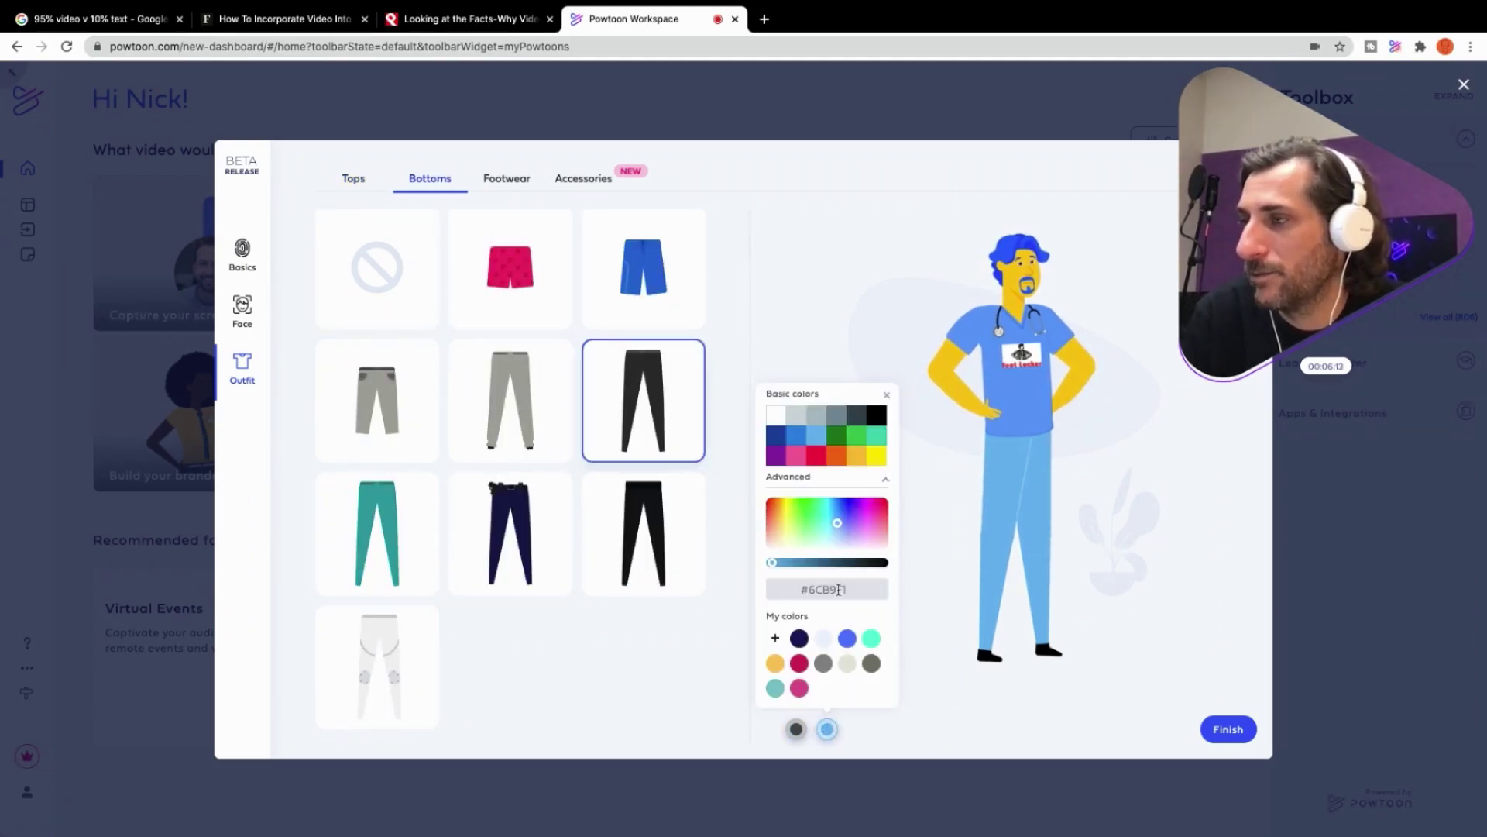
pyautogui.doubleClick(853, 590)
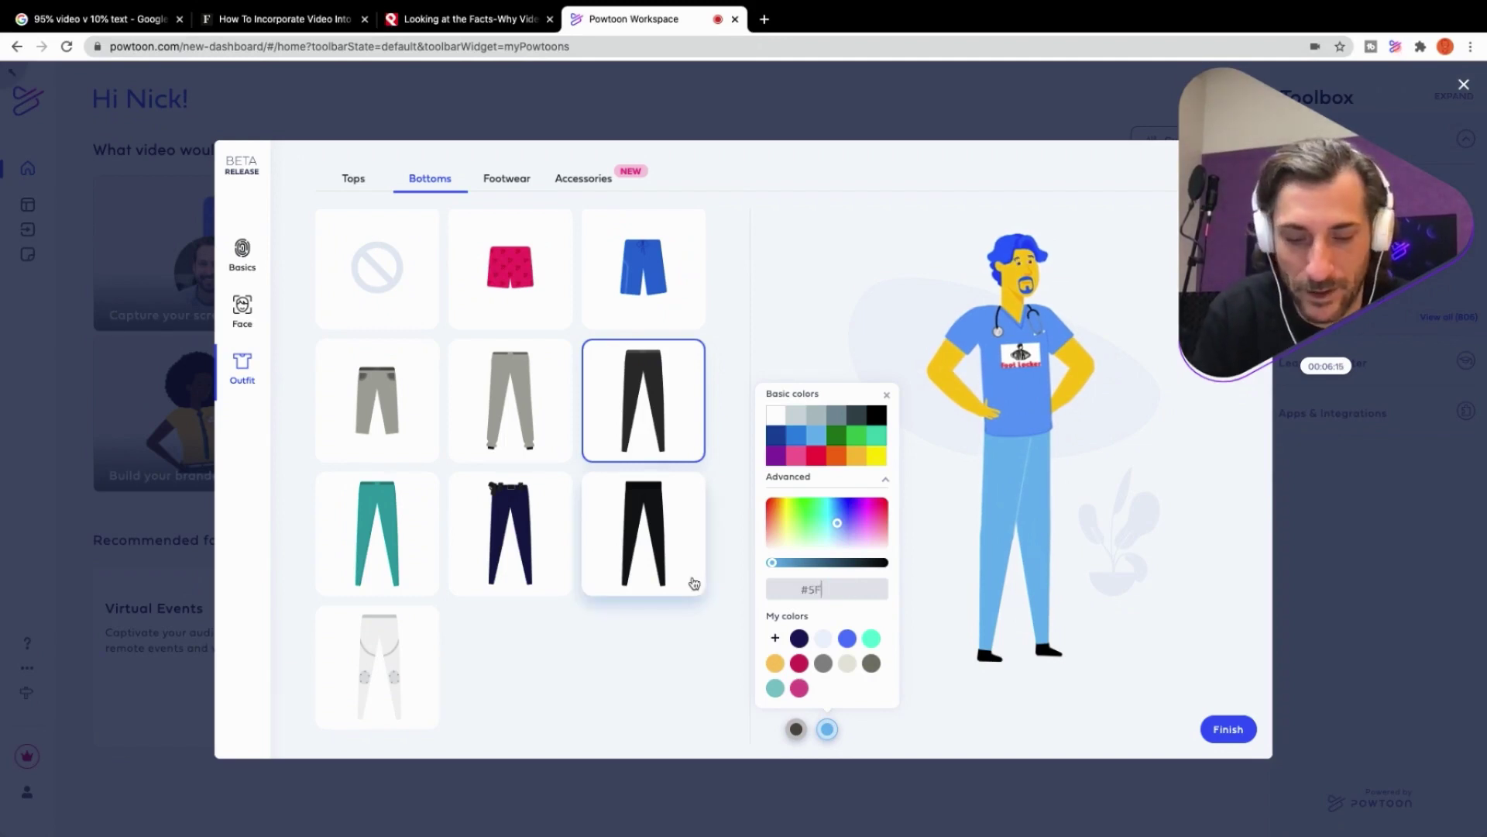
pyautogui.write('5F9DF')
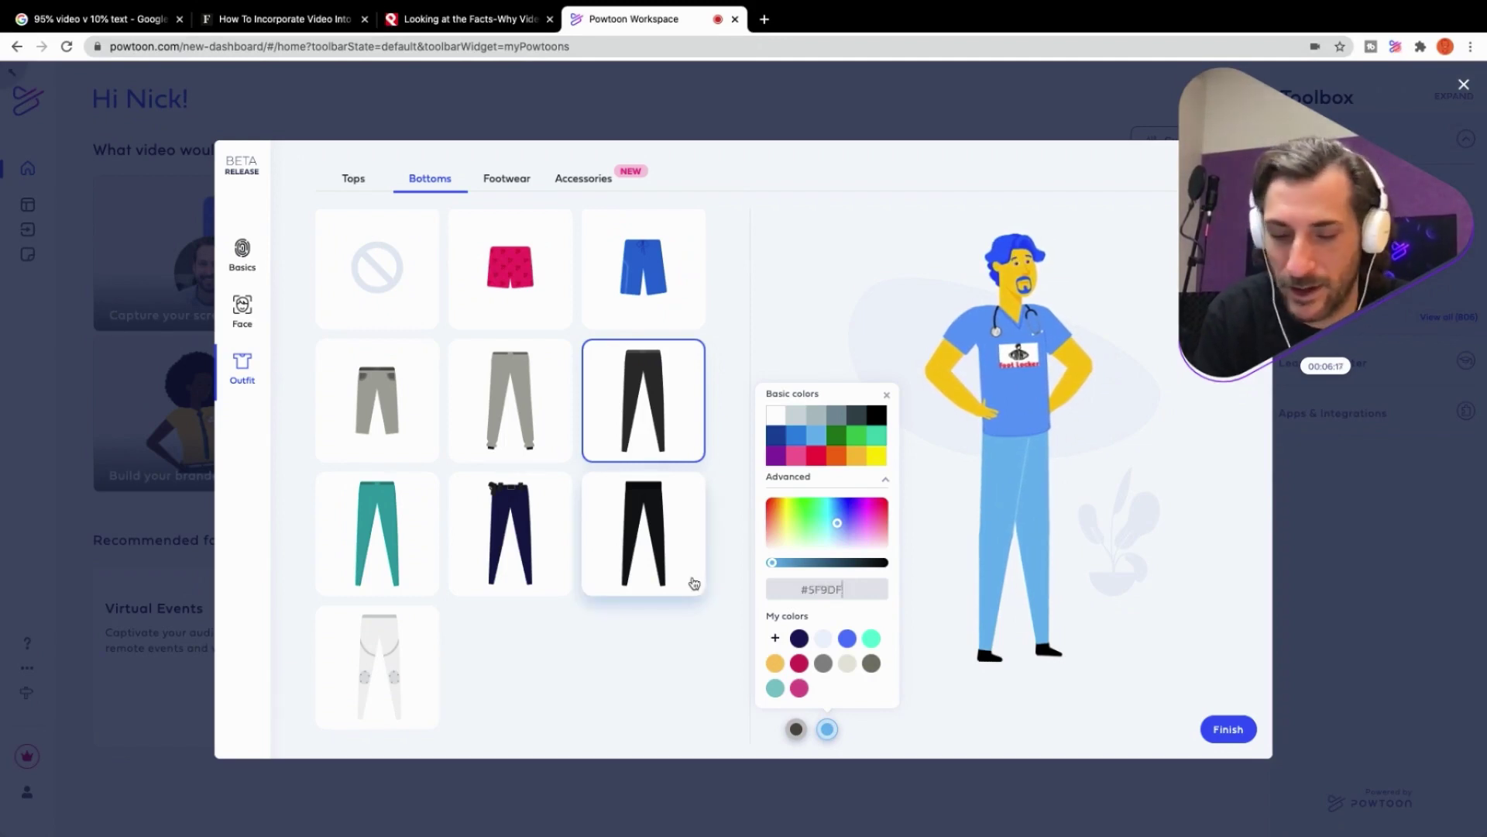
pyautogui.write('9')
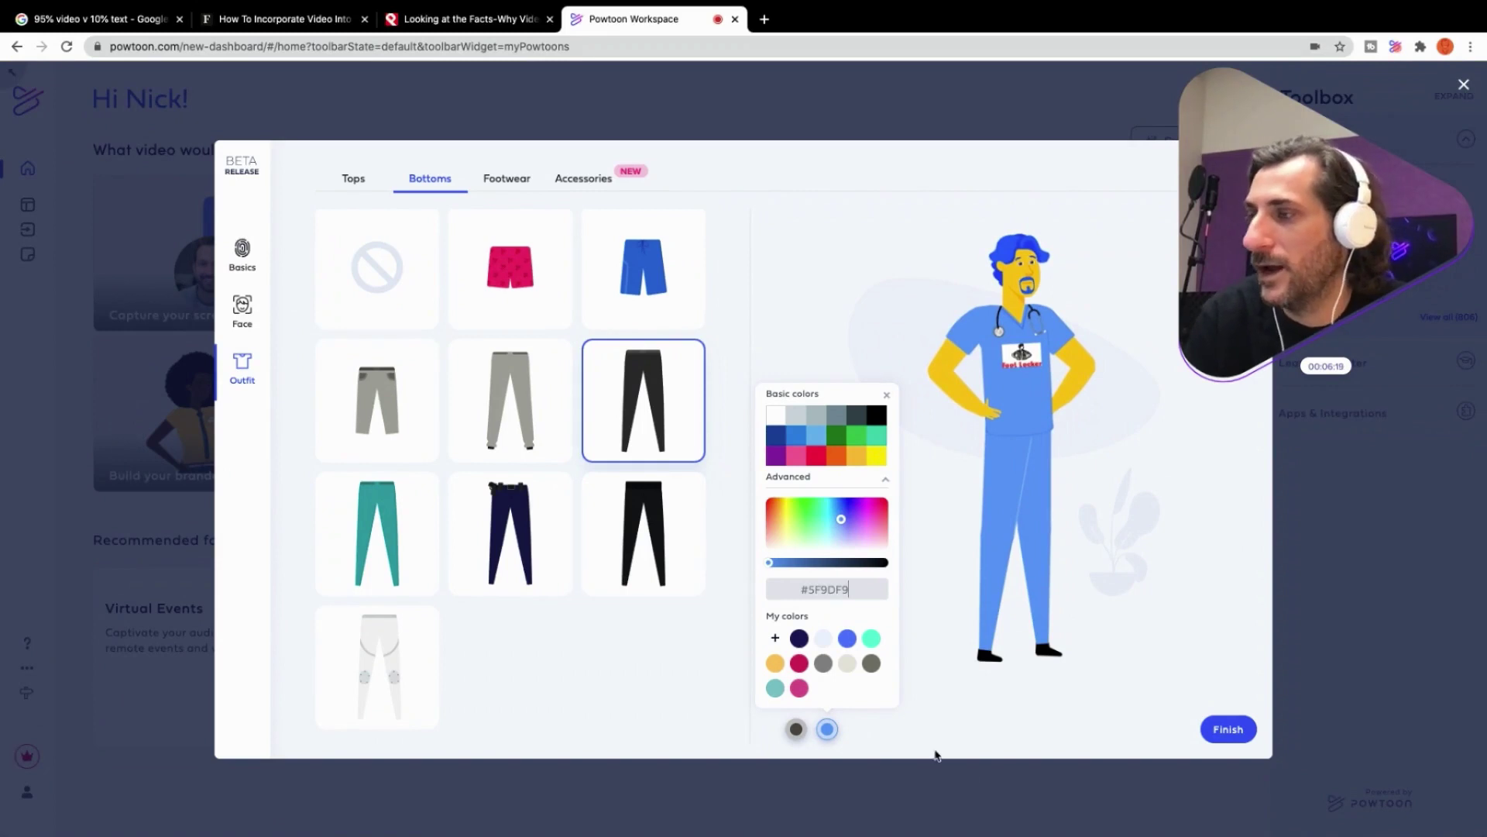
pyautogui.click(977, 740)
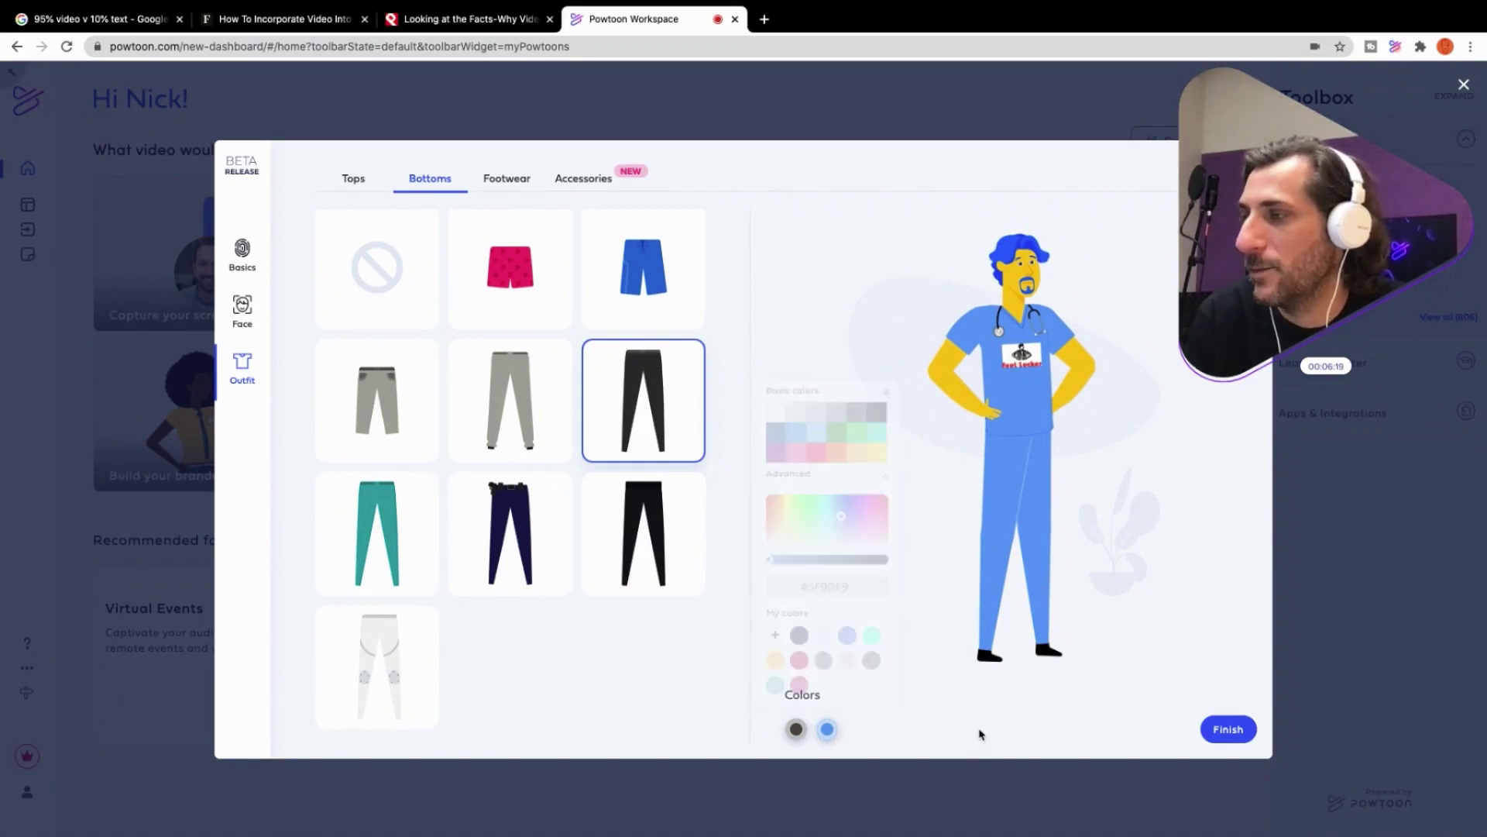
# Give the character blue shoe covers and a teal cap.
pyautogui.click(507, 179)
pyautogui.click(521, 535)
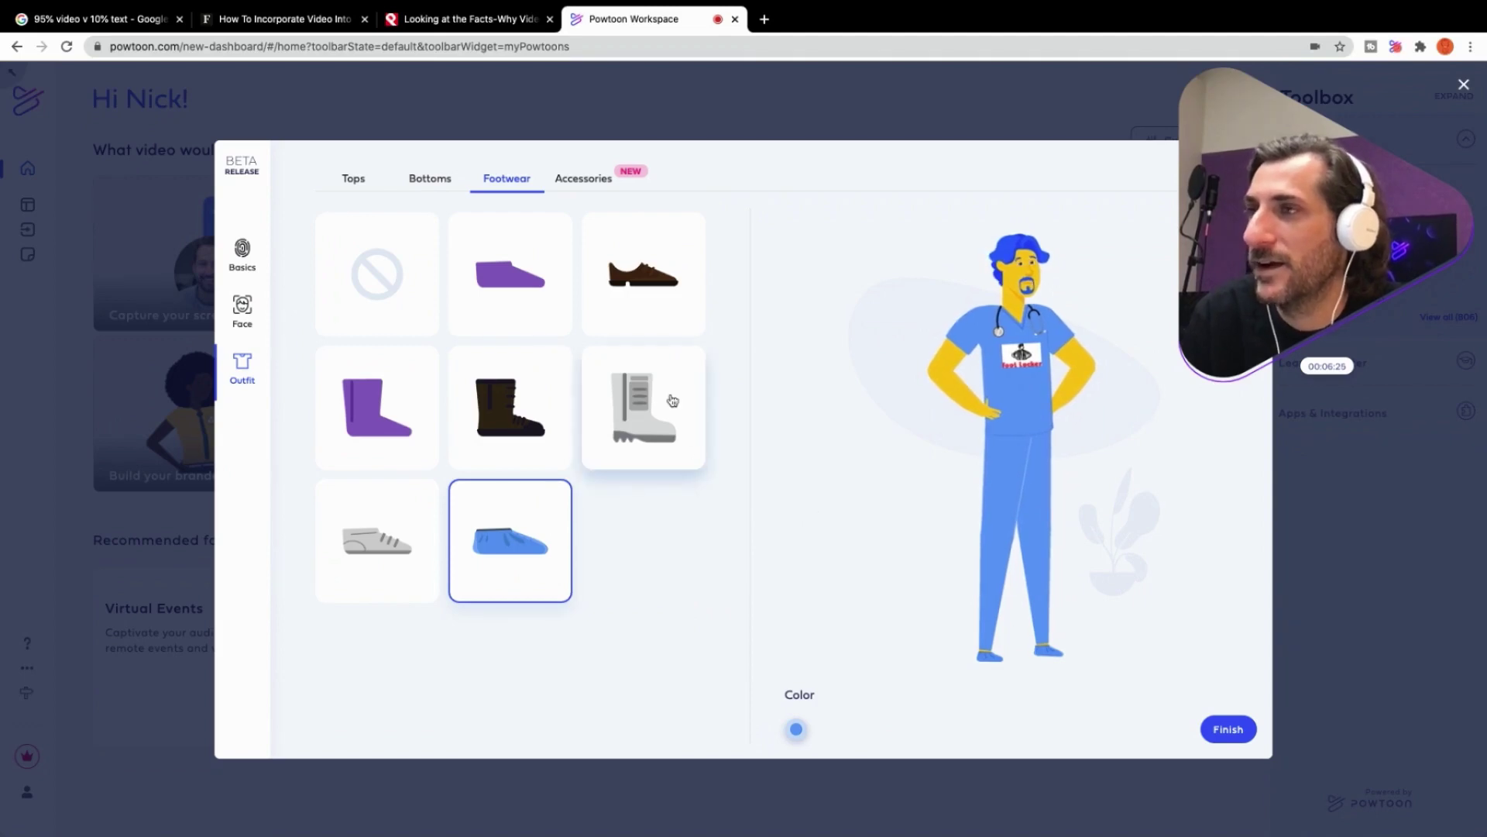
pyautogui.click(580, 179)
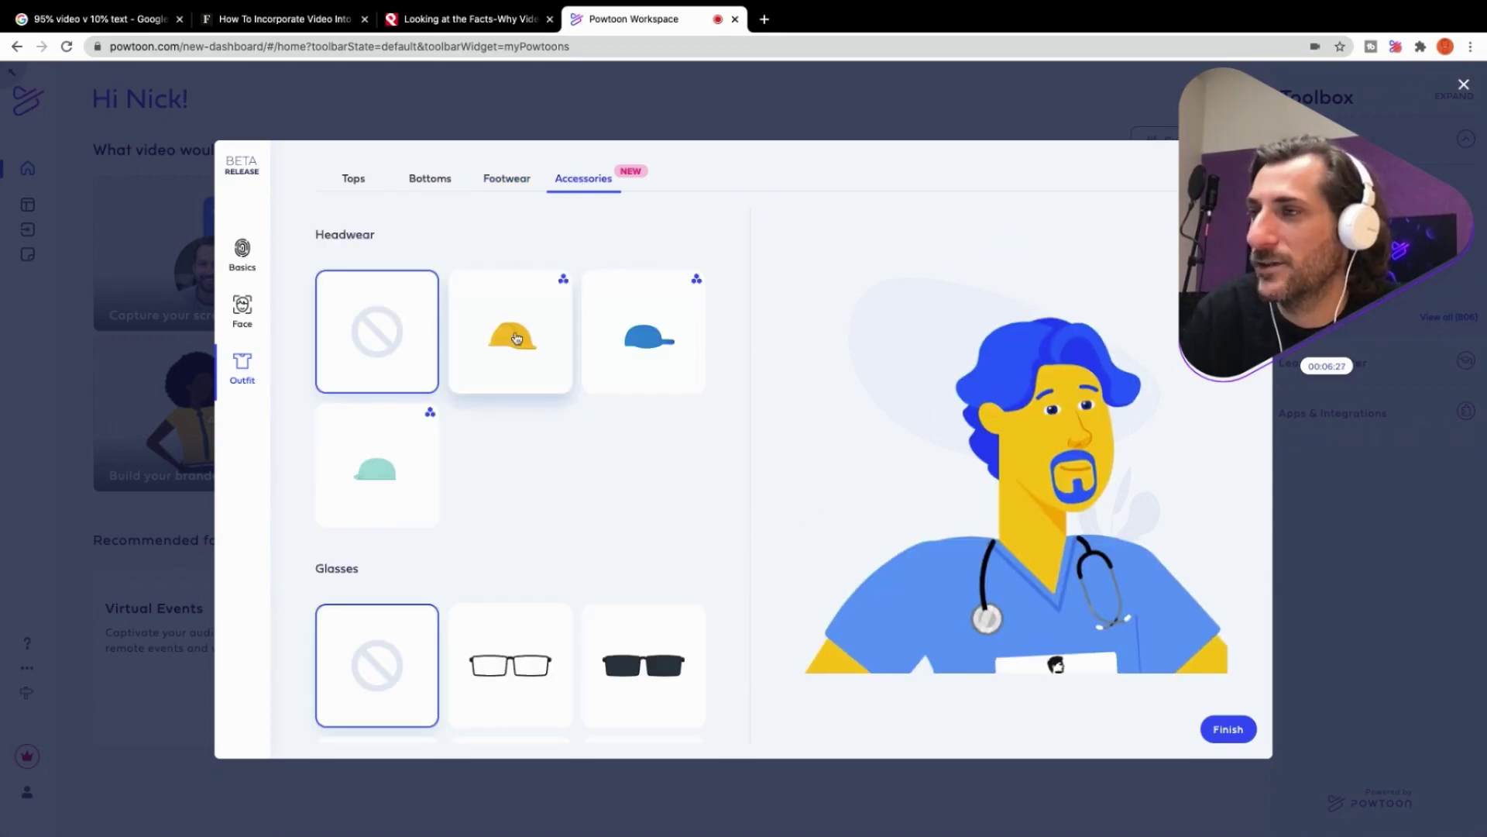
pyautogui.scroll(-2, 496, 341)
pyautogui.click(372, 341)
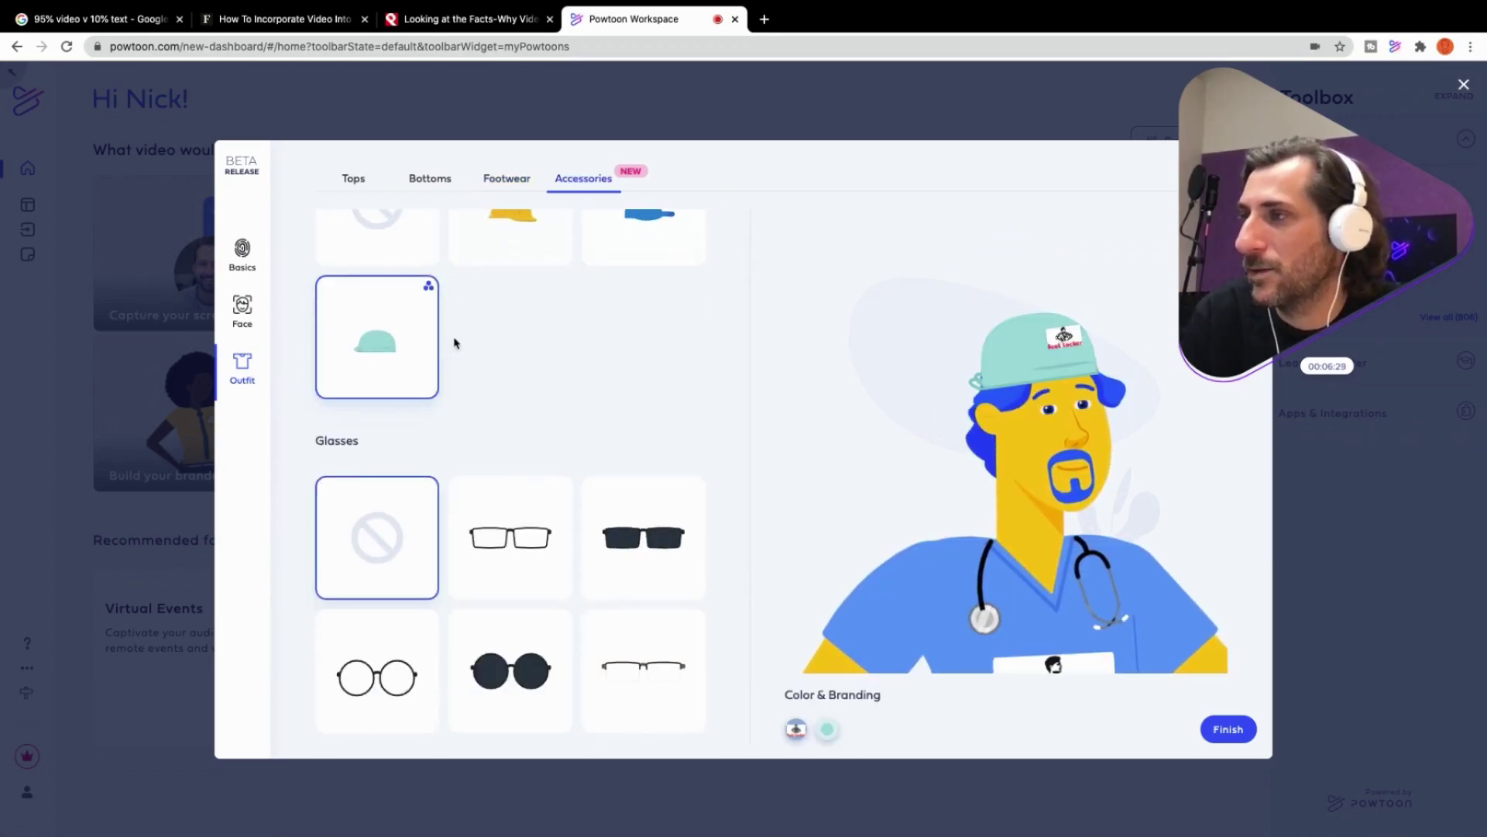
# Try star-shaped and red-framed glasses, then settle on the thin clear glasses.
pyautogui.scroll(-2, 455, 341)
pyautogui.scroll(2, 664, 261)
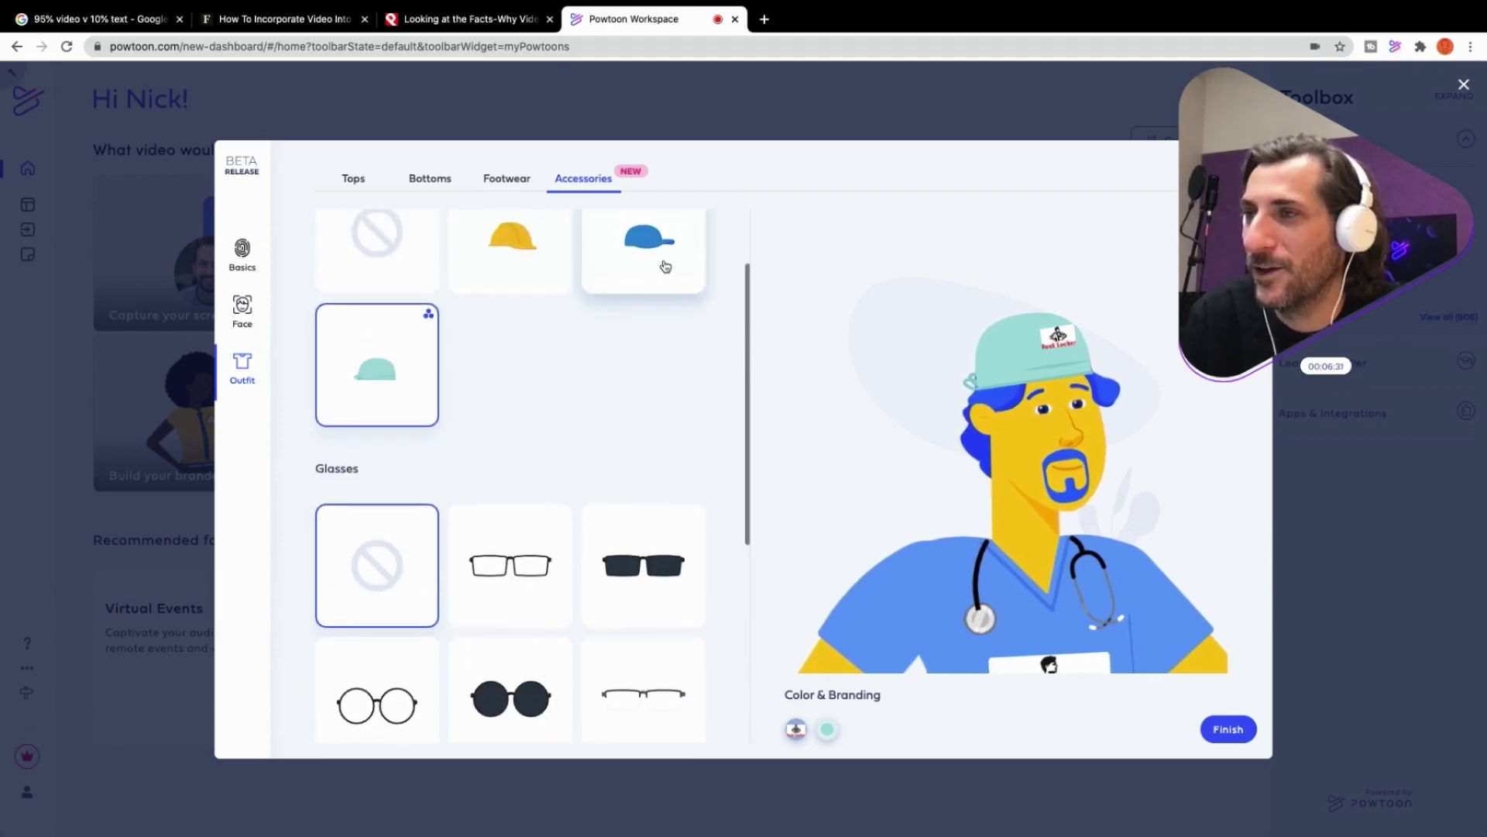
pyautogui.scroll(2, 526, 318)
pyautogui.scroll(-2, 597, 302)
pyautogui.scroll(-3, 597, 302)
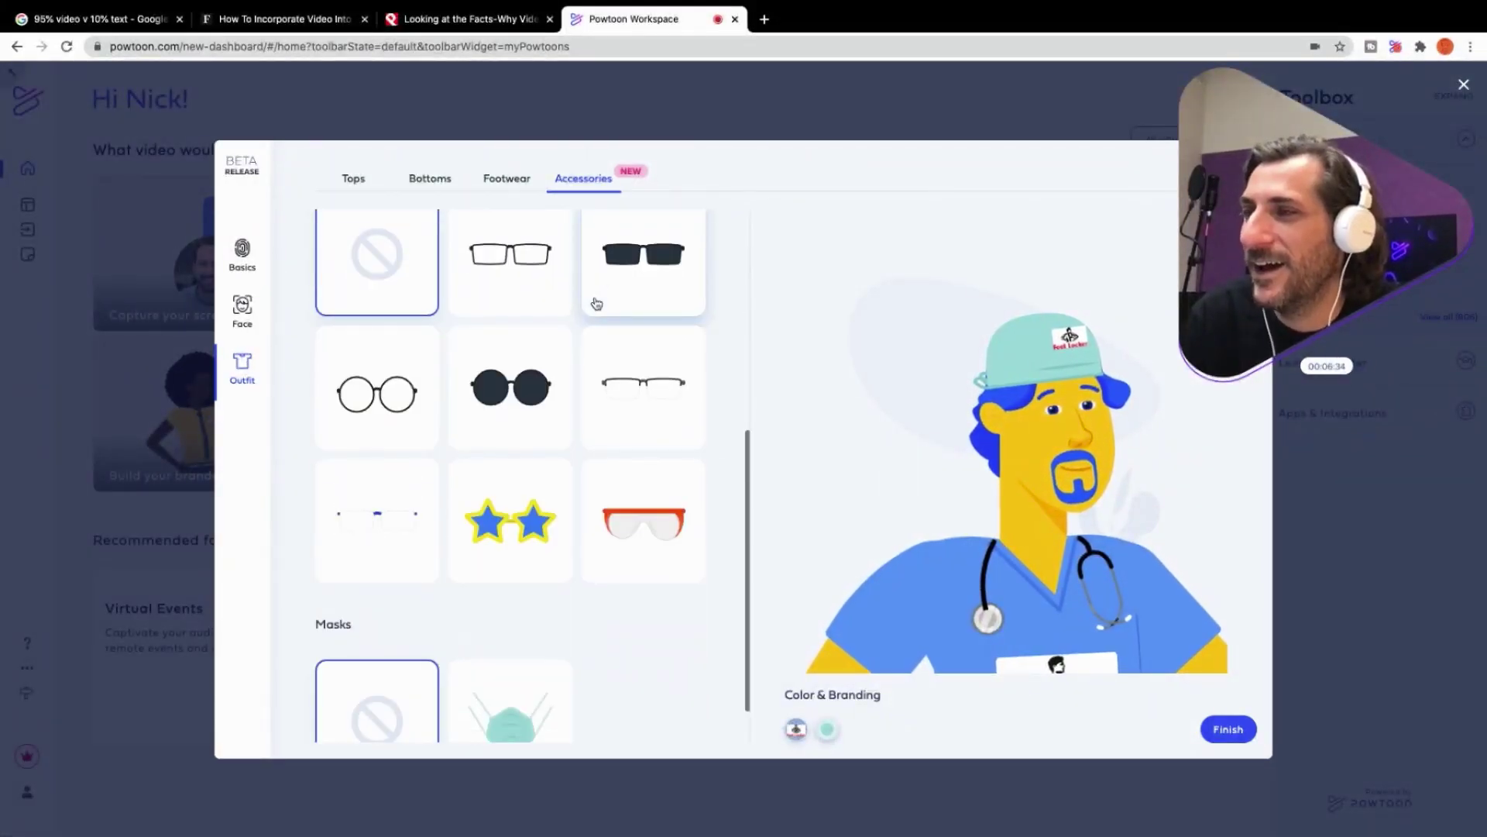
pyautogui.click(532, 516)
pyautogui.scroll(2, 578, 425)
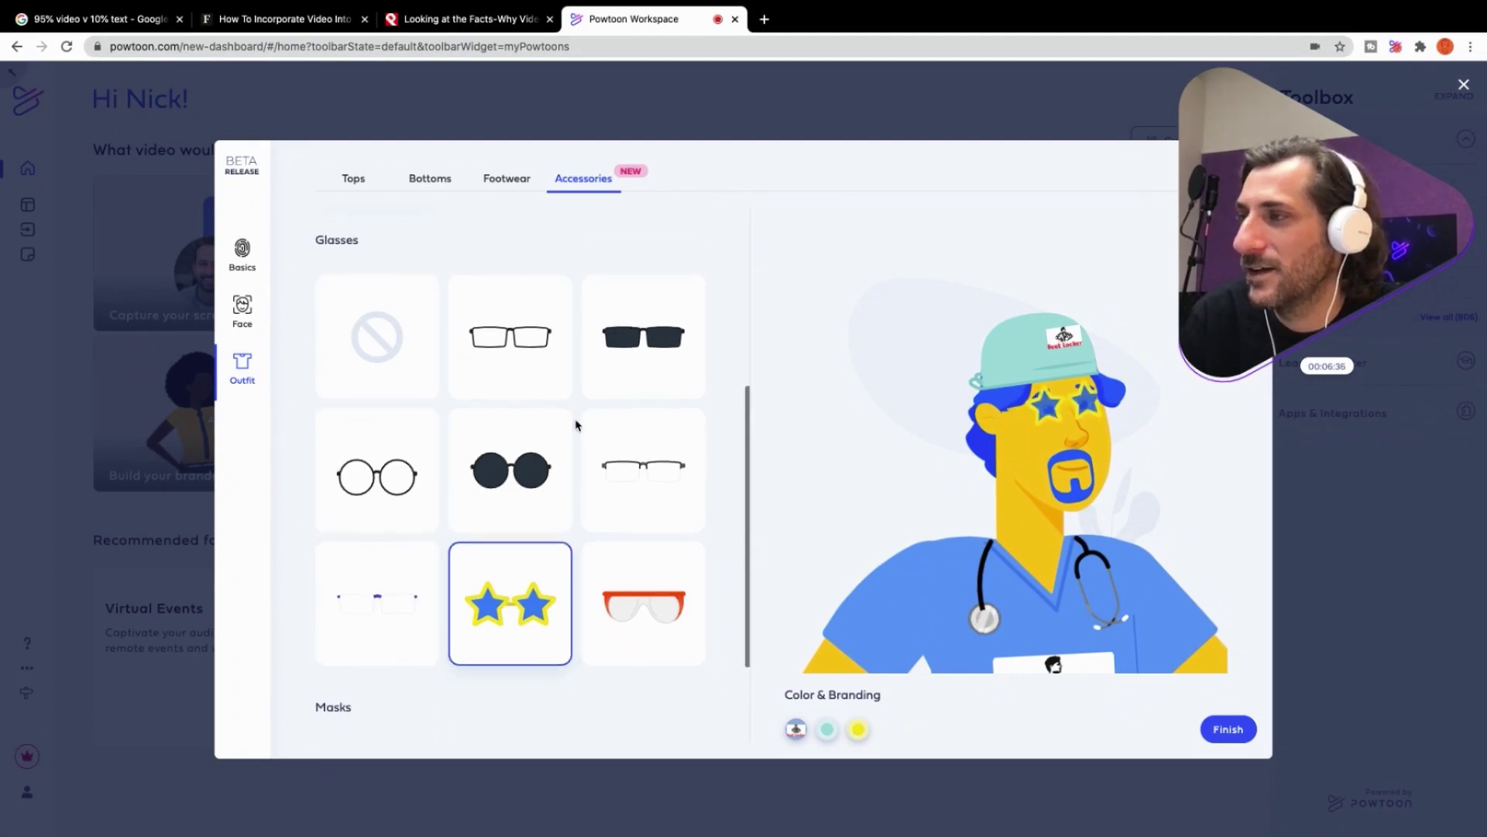
pyautogui.click(649, 606)
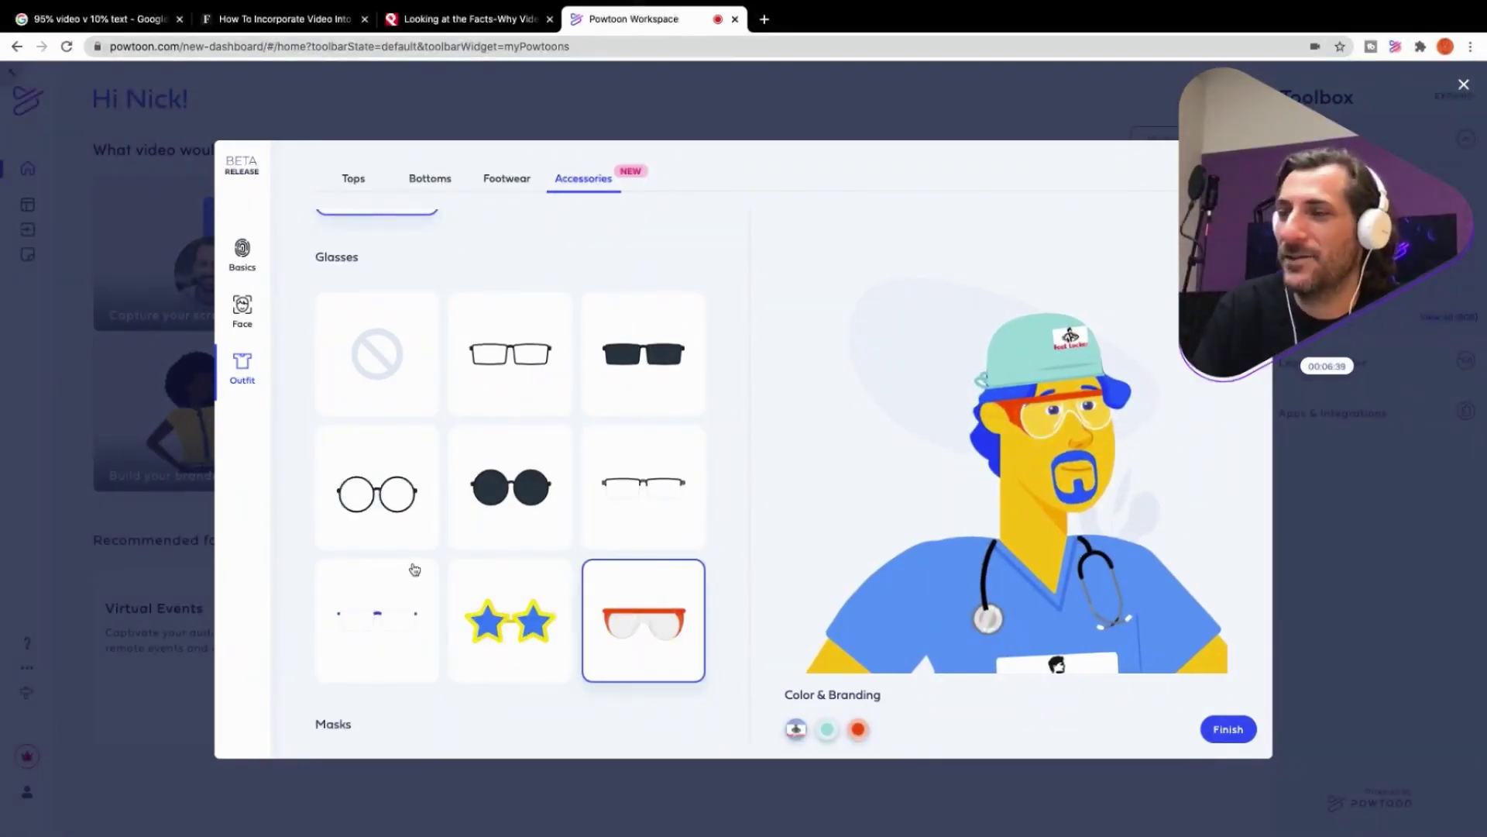
pyautogui.click(404, 597)
# Add a face mask and recolour it grey.
pyautogui.scroll(-2, 420, 587)
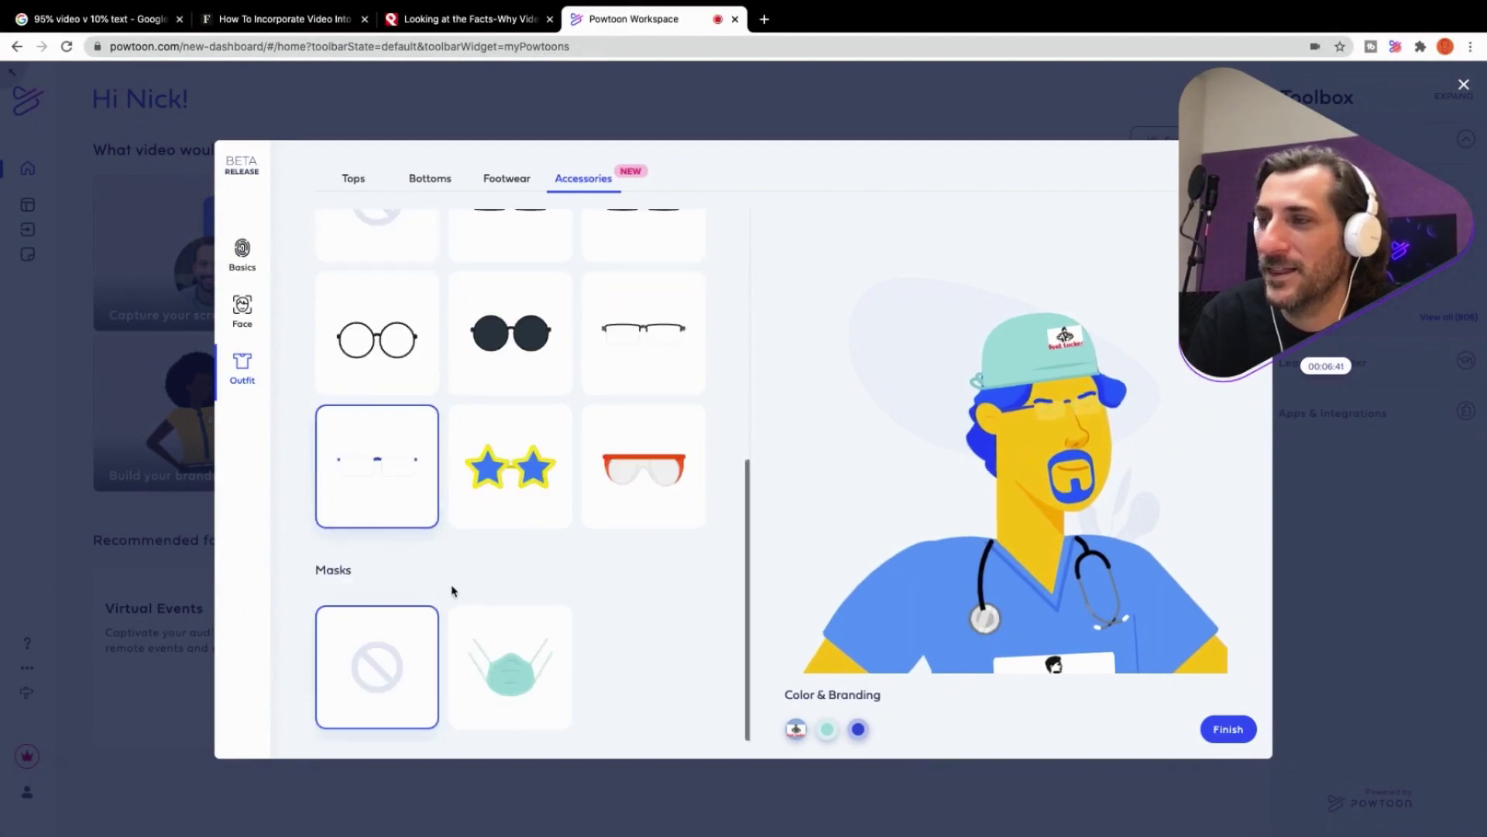
pyautogui.click(527, 673)
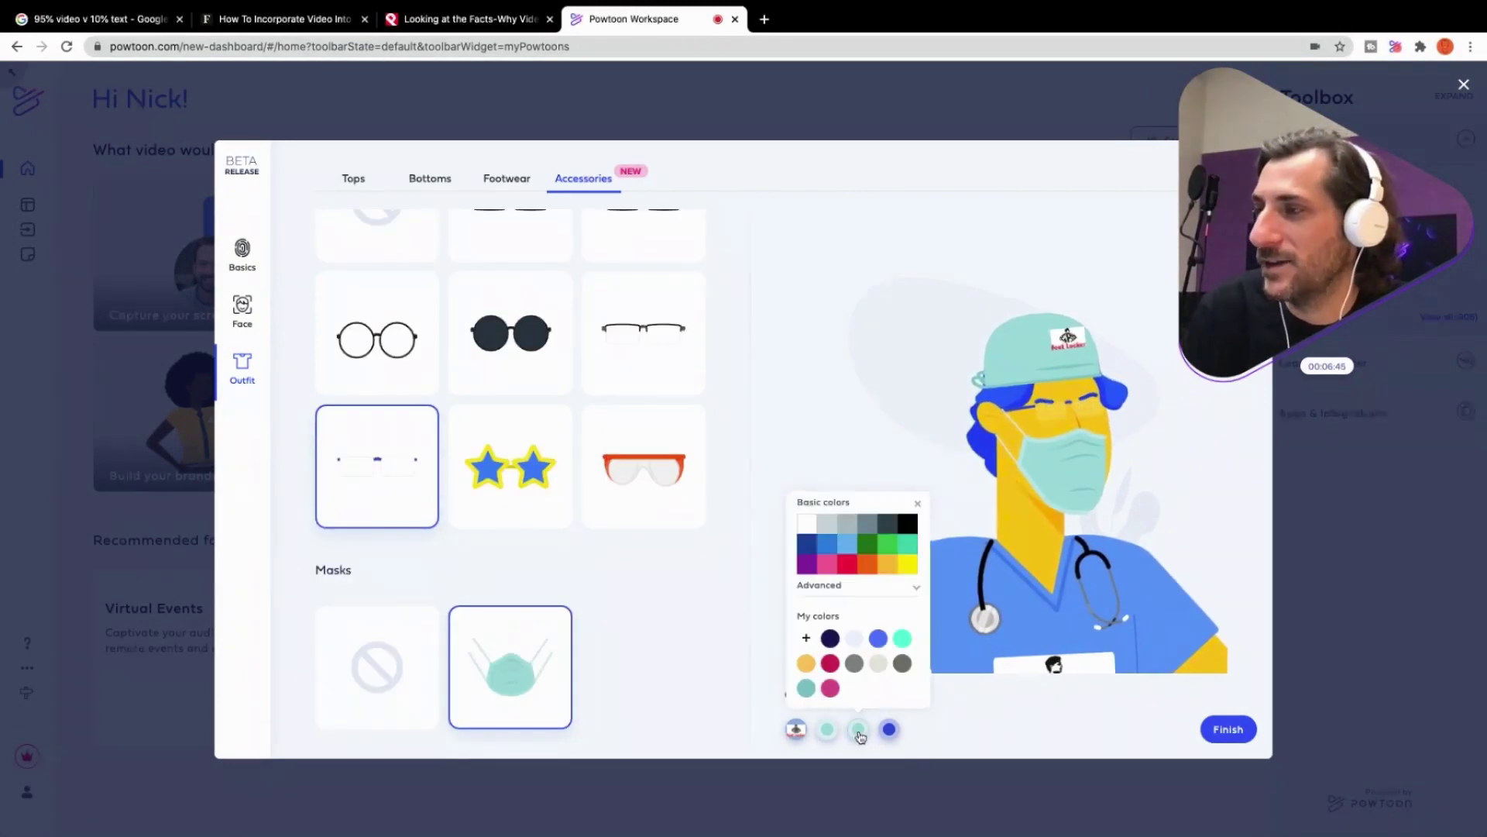
pyautogui.click(867, 524)
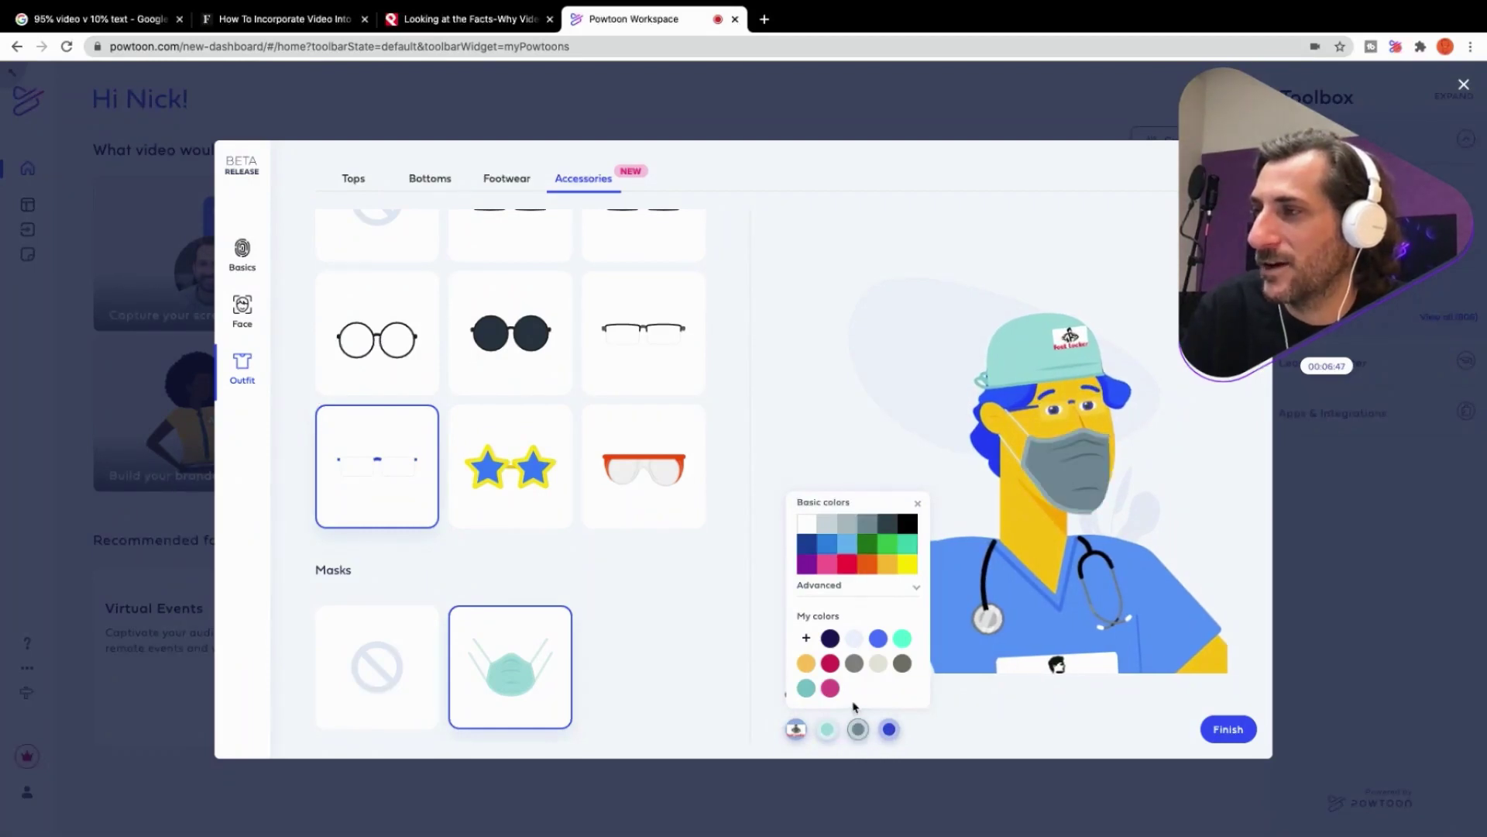
pyautogui.click(982, 718)
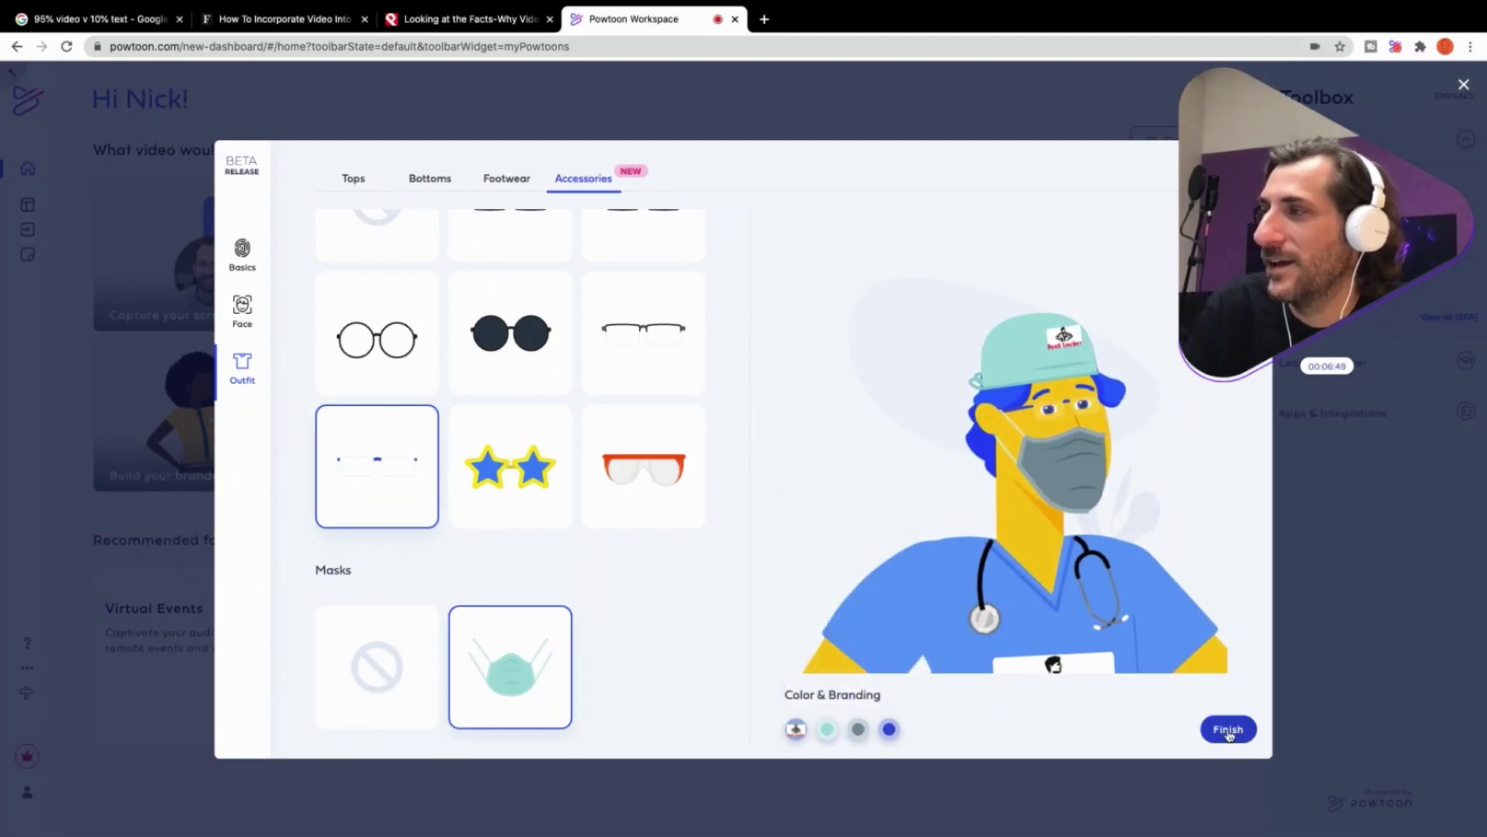
# Name the character 'Dr Foot Locker', save it, and open it in Studio.
pyautogui.click(1229, 730)
pyautogui.click(1098, 469)
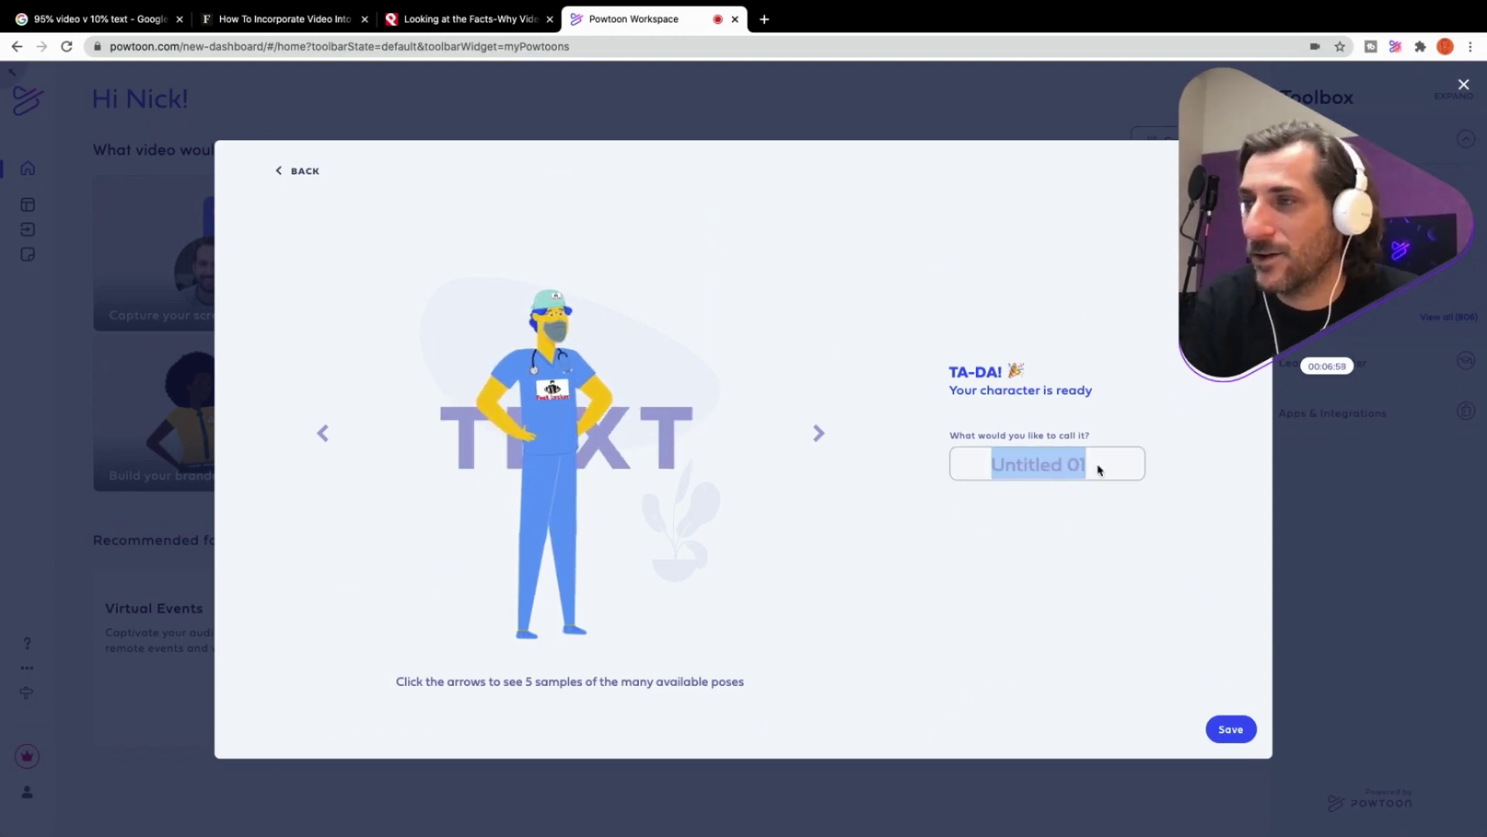
pyautogui.write('Dr Foot')
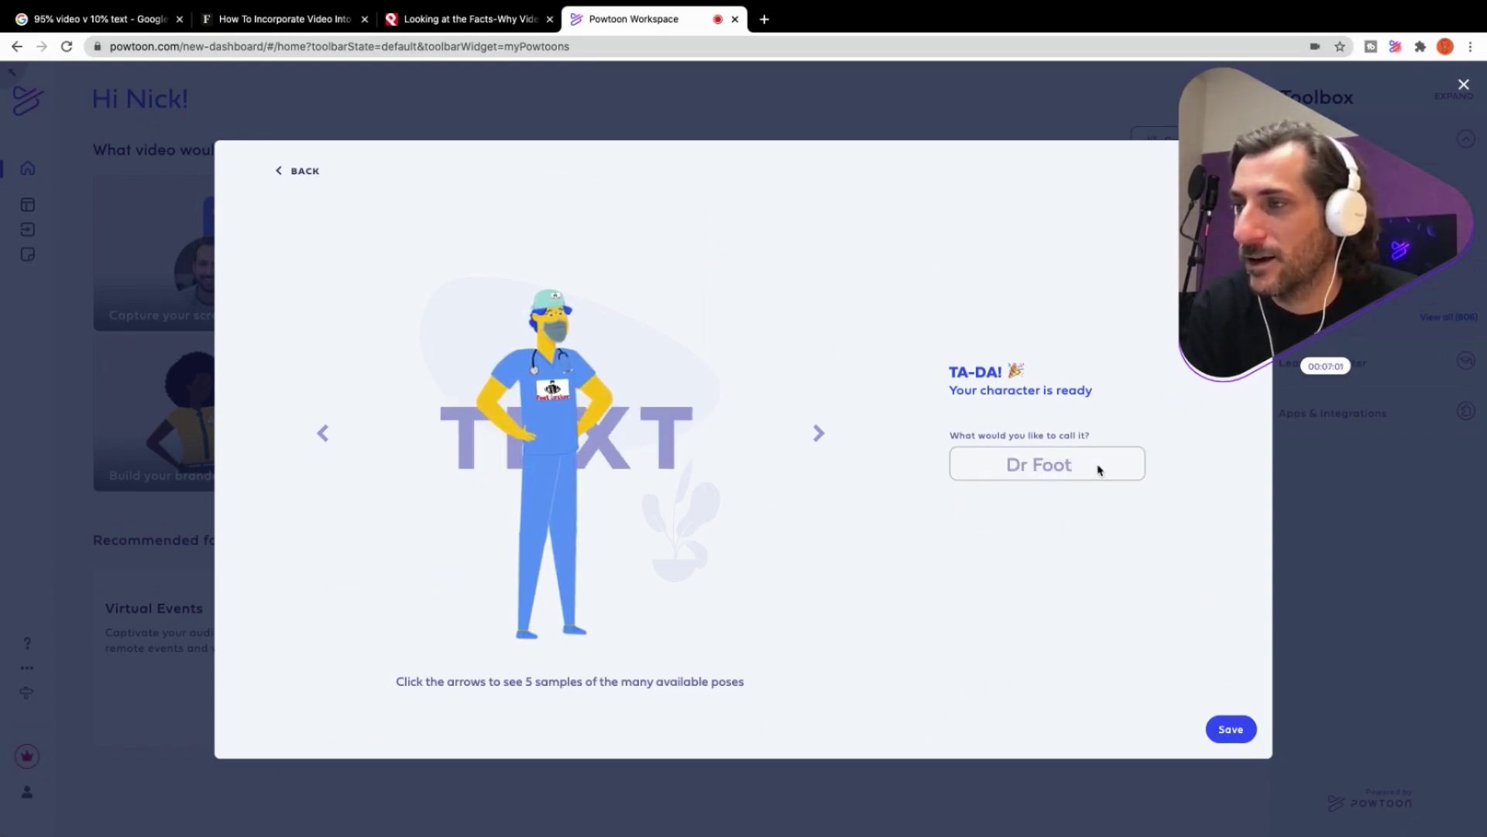
pyautogui.write(' Locker')
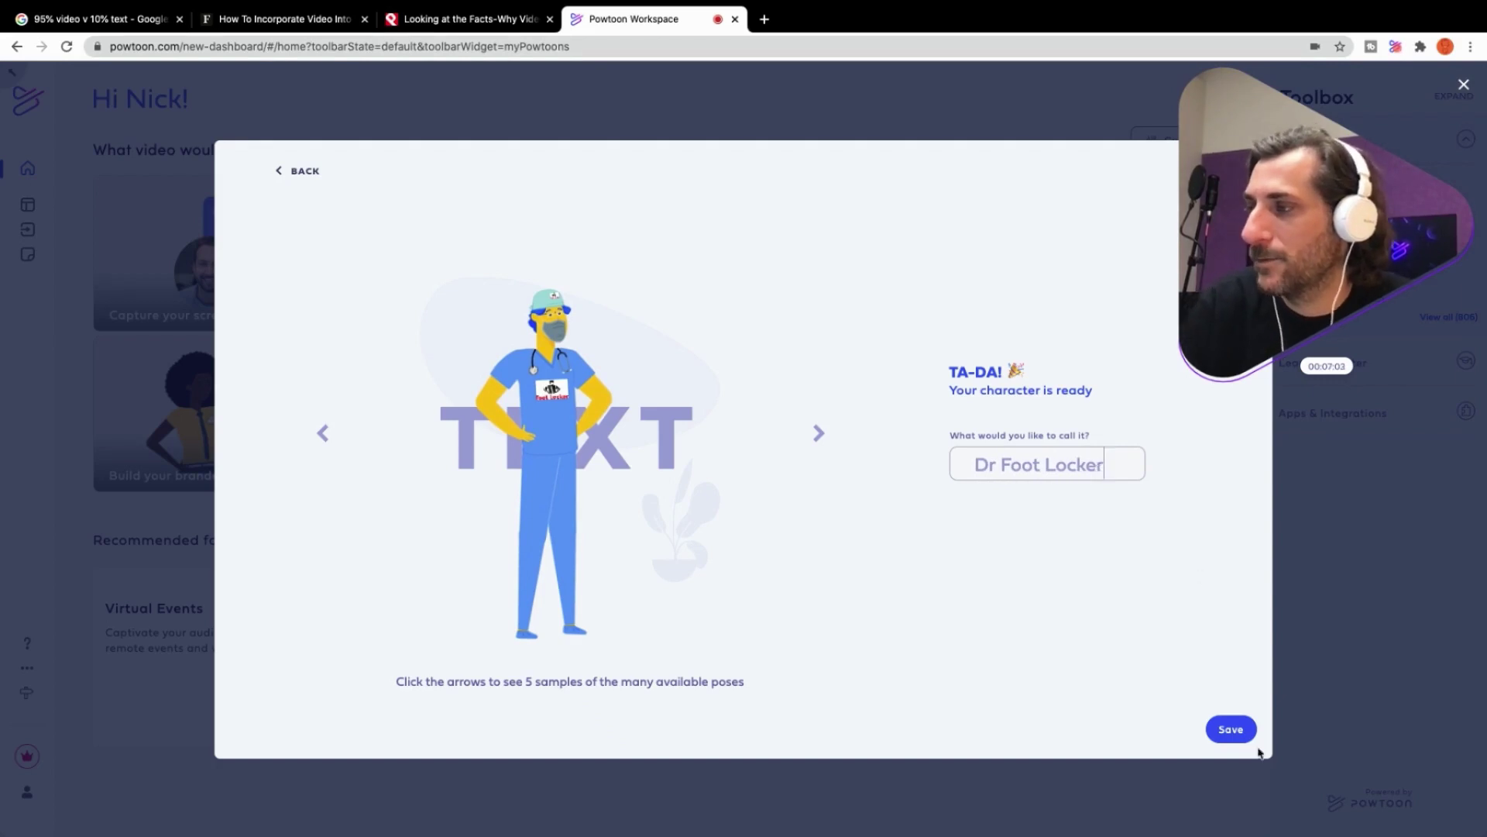
pyautogui.click(1233, 729)
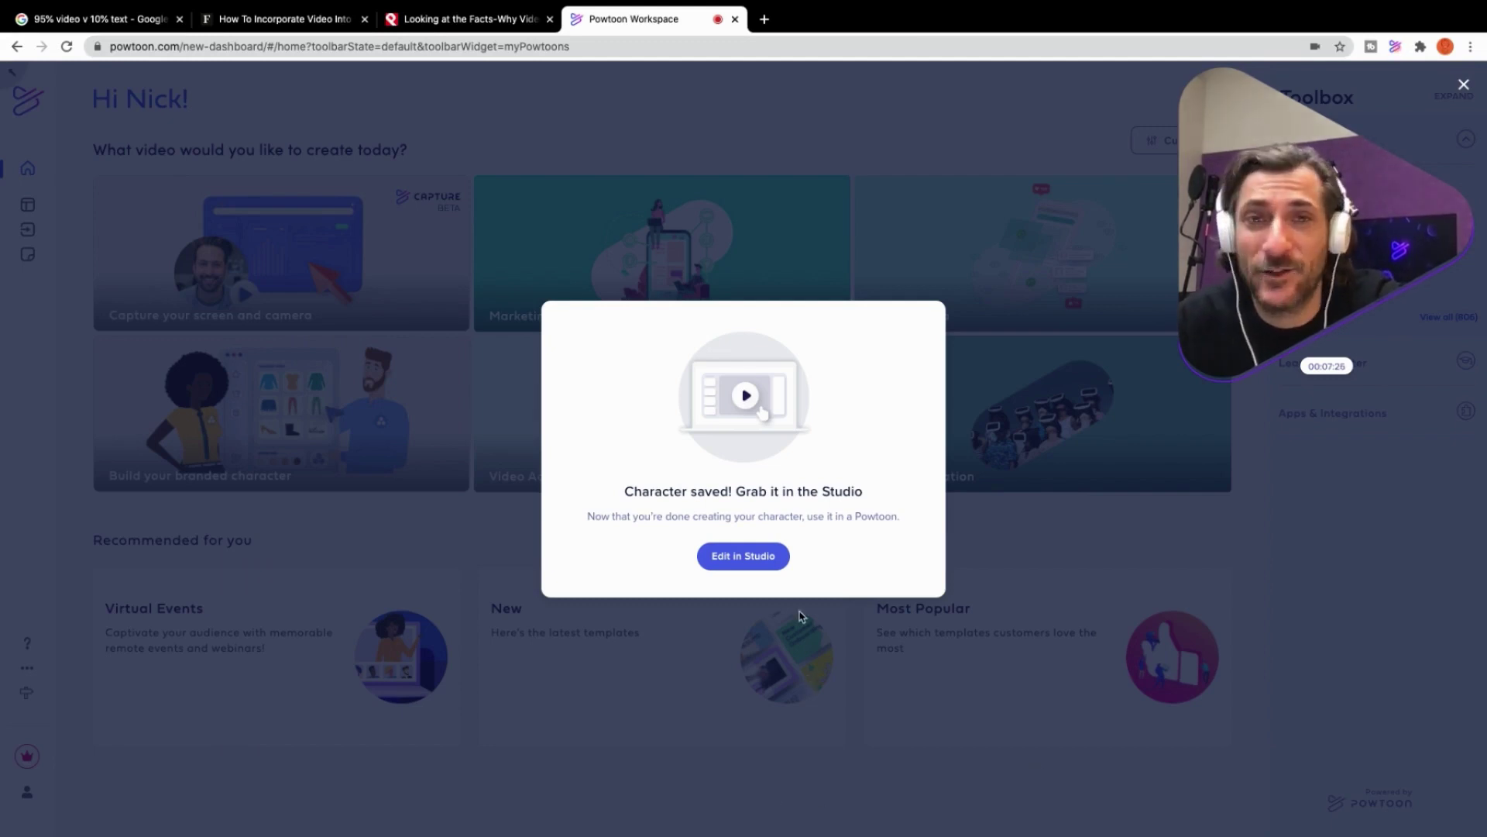
pyautogui.click(772, 557)
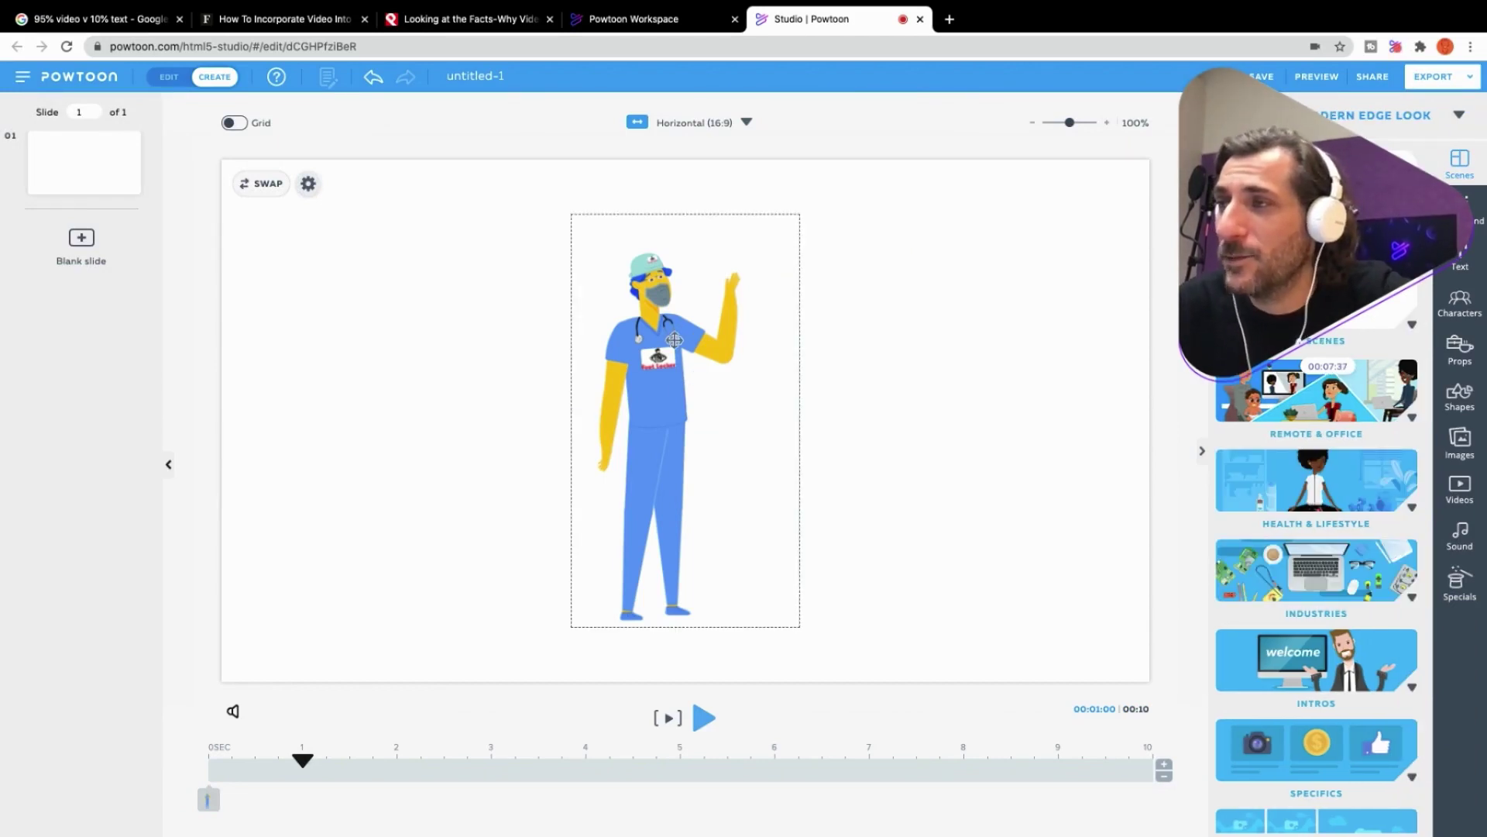
# Try the Happy, Laughing, Explaining, Standing and Running poses on the selected character.
pyautogui.click(675, 340)
pyautogui.click(709, 192)
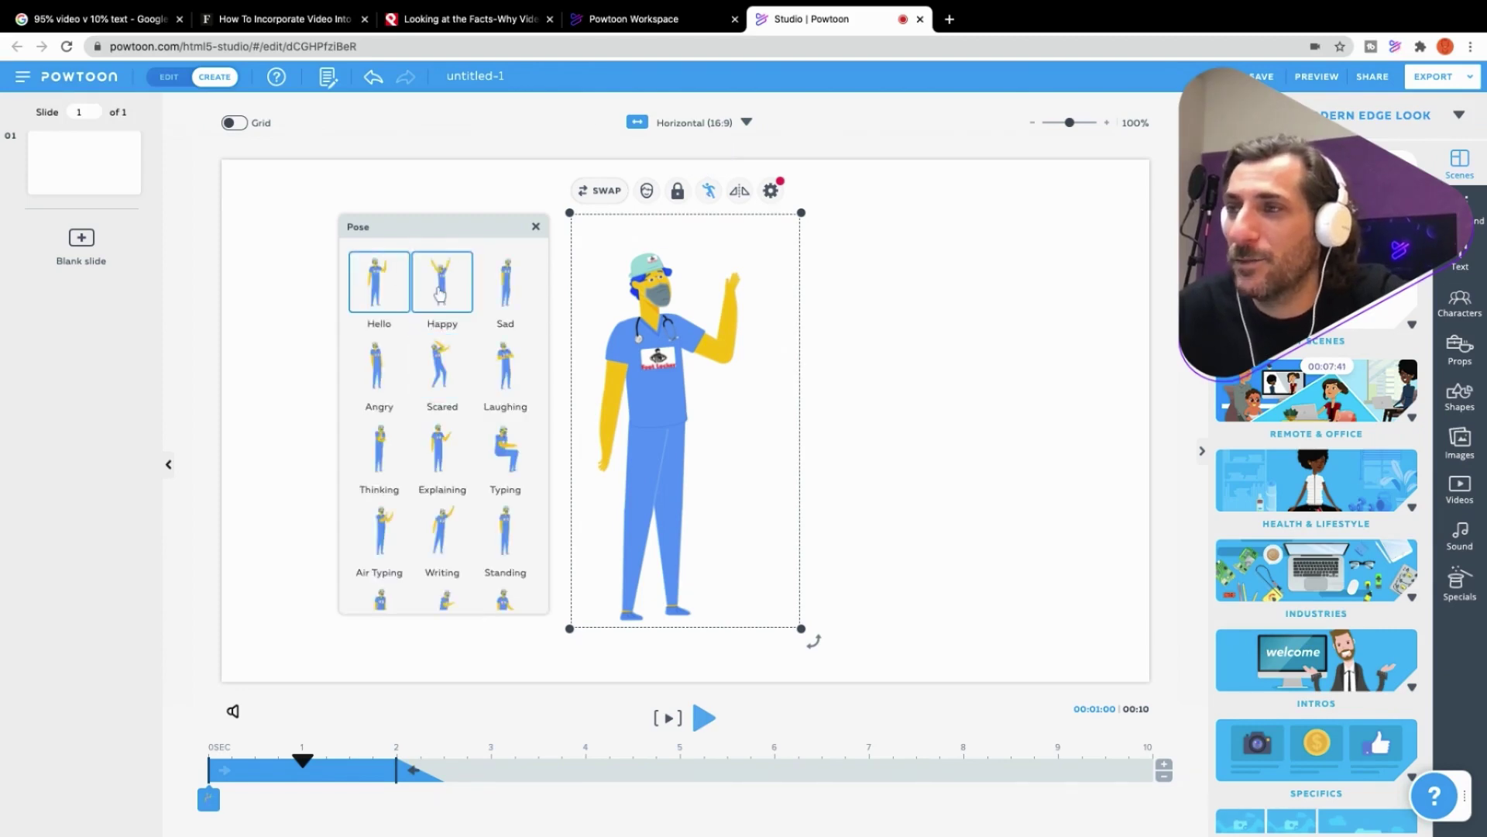
pyautogui.click(440, 293)
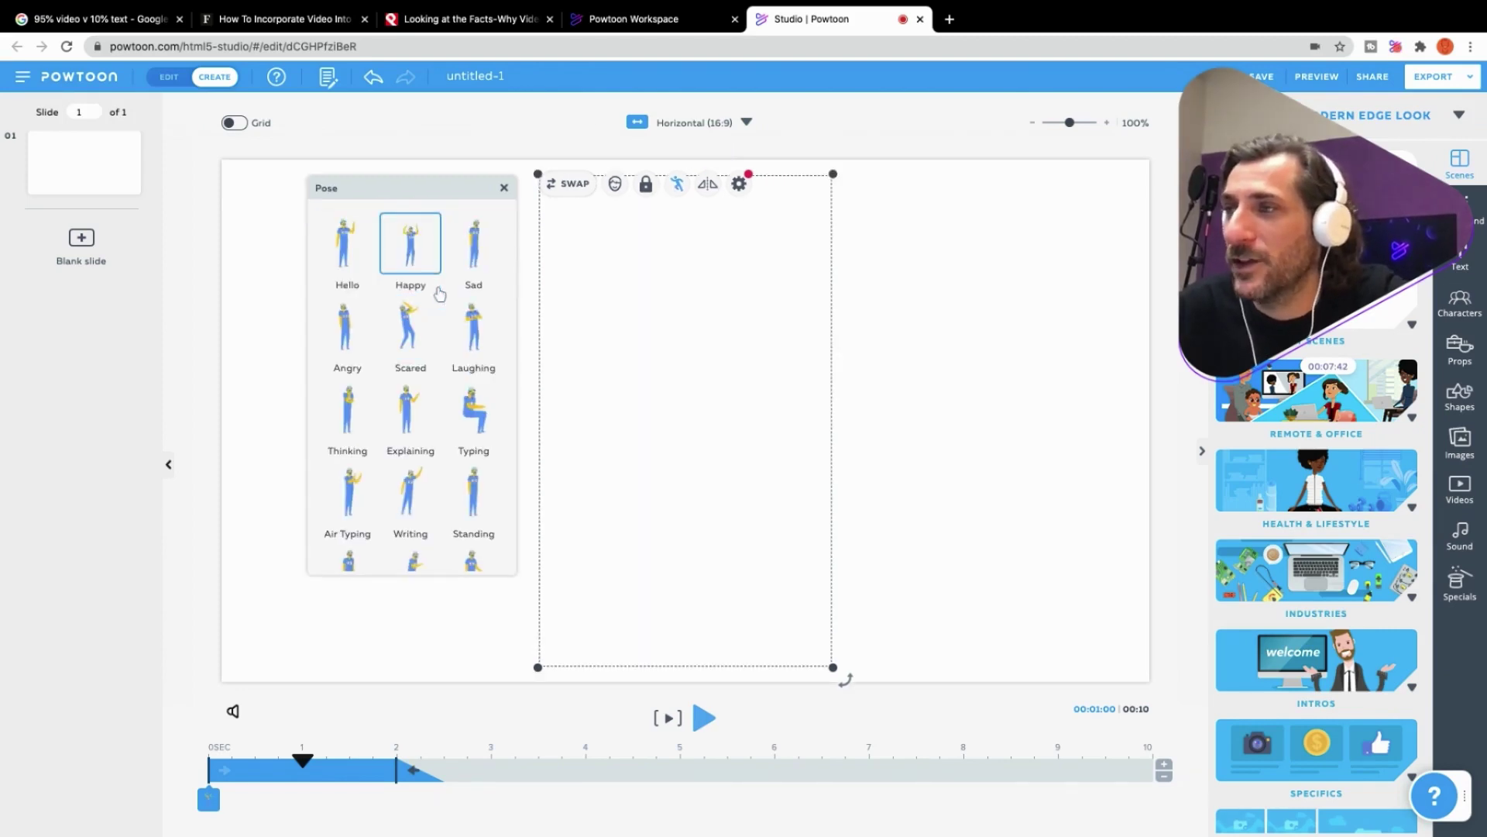
pyautogui.click(472, 354)
pyautogui.click(456, 453)
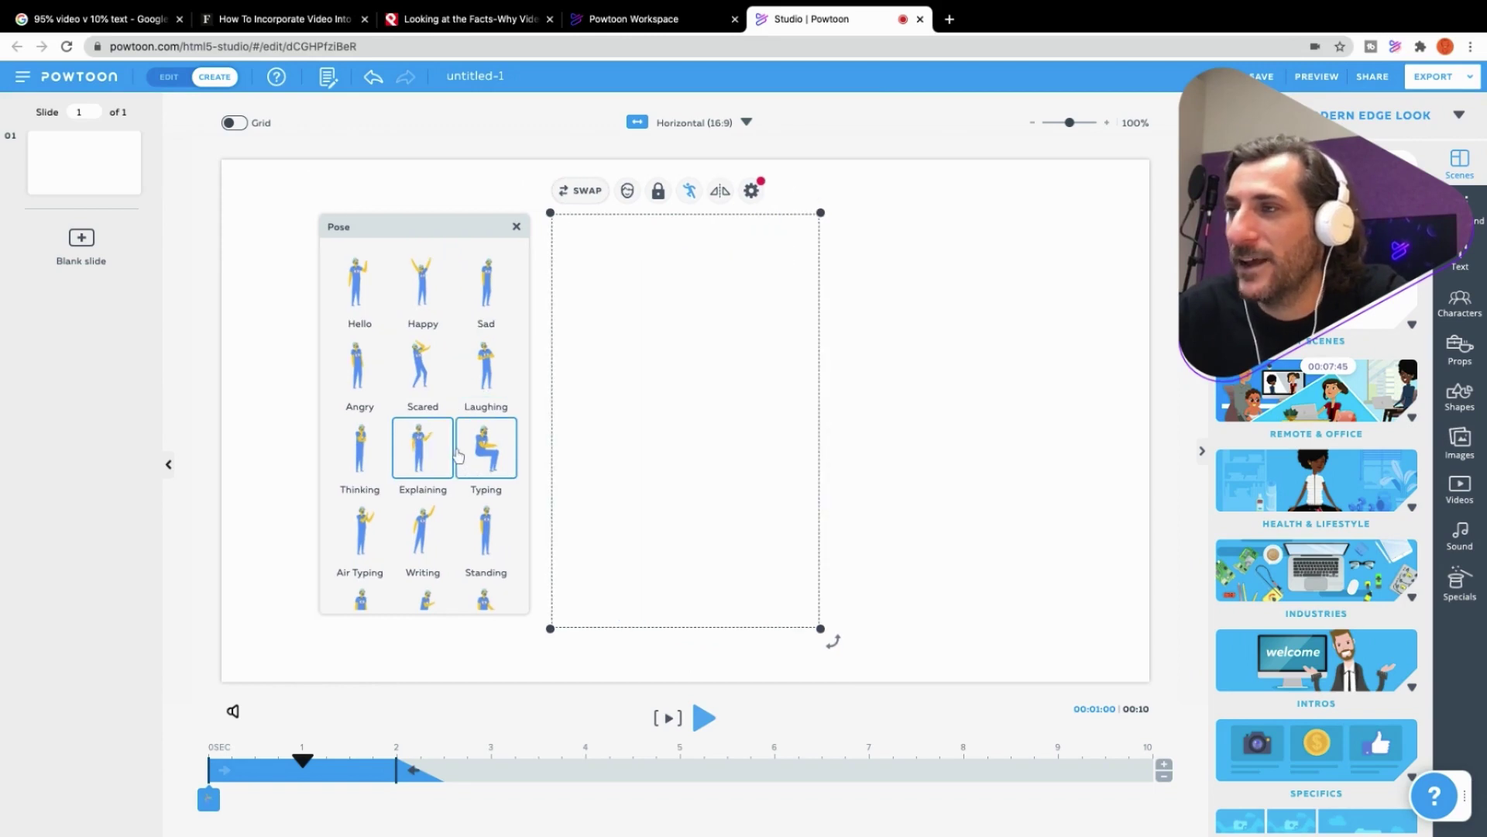
pyautogui.scroll(-1, 474, 480)
pyautogui.click(488, 499)
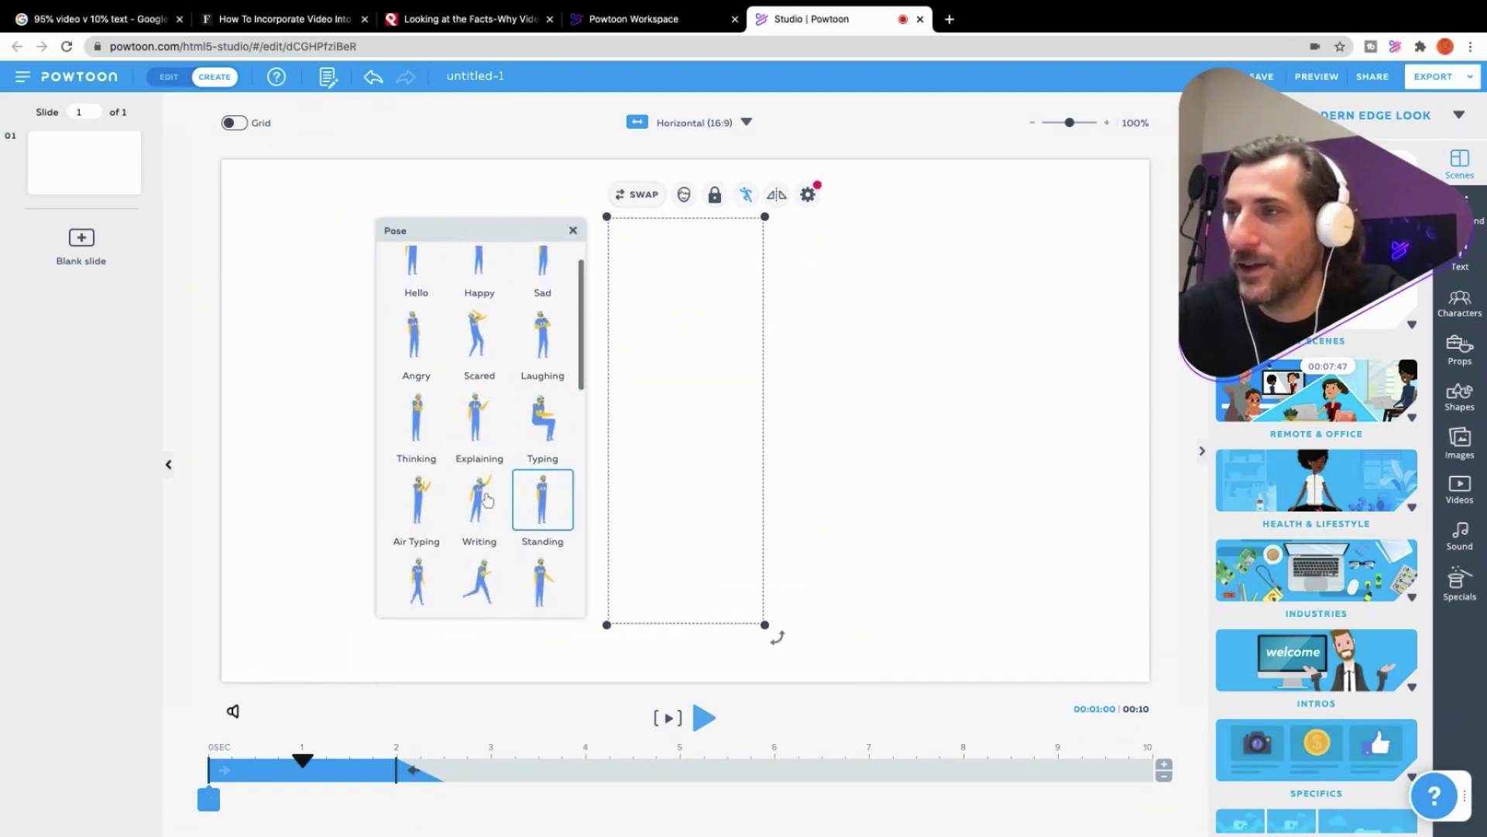
pyautogui.scroll(-2, 486, 496)
pyautogui.click(478, 485)
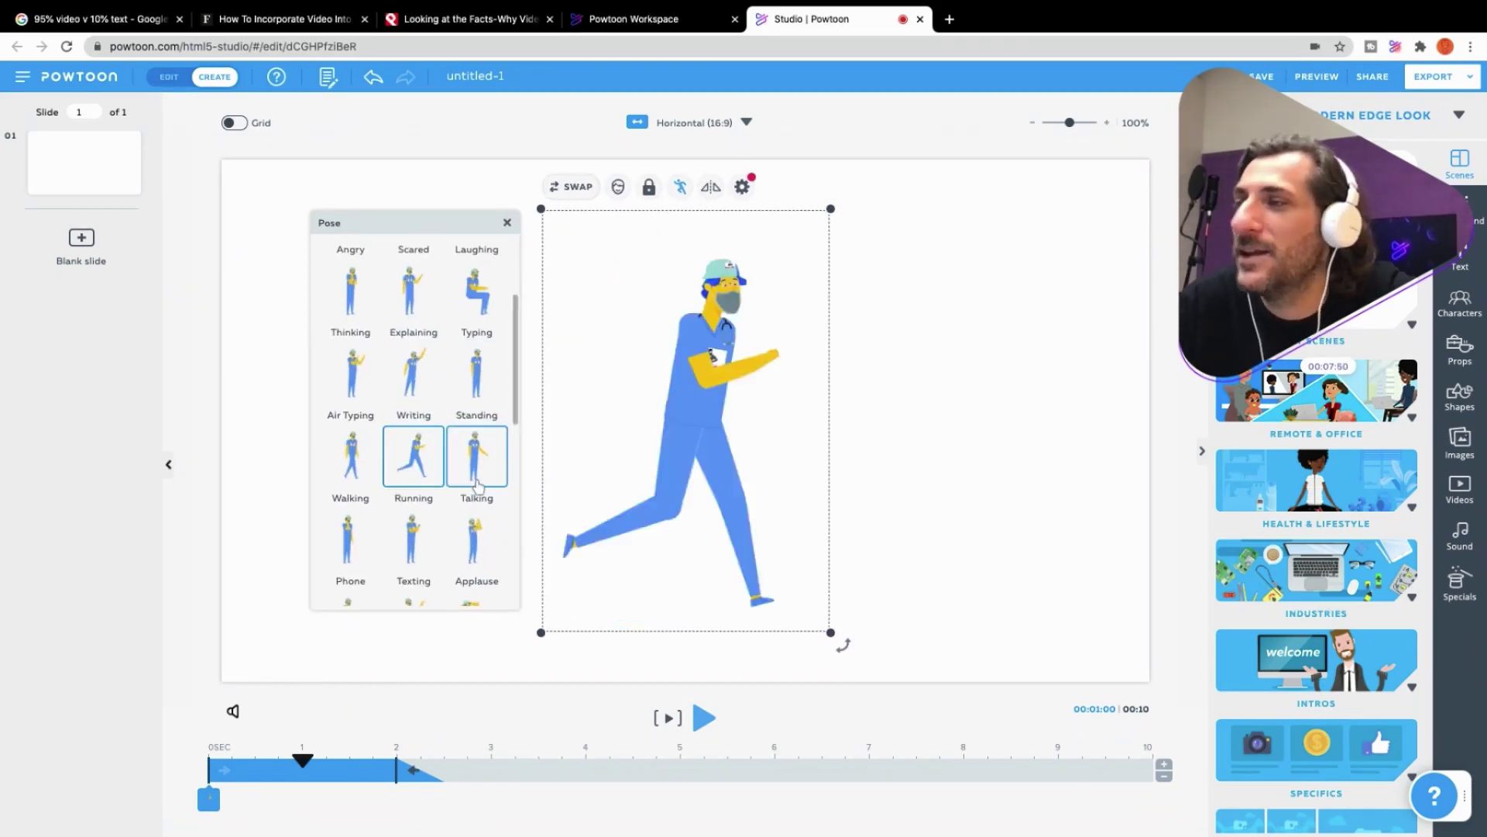
# Cycle through Holding, Thinking, Texting, Shrug and both Working poses, ending on Selfie.
pyautogui.scroll(-2, 473, 472)
pyautogui.click(436, 440)
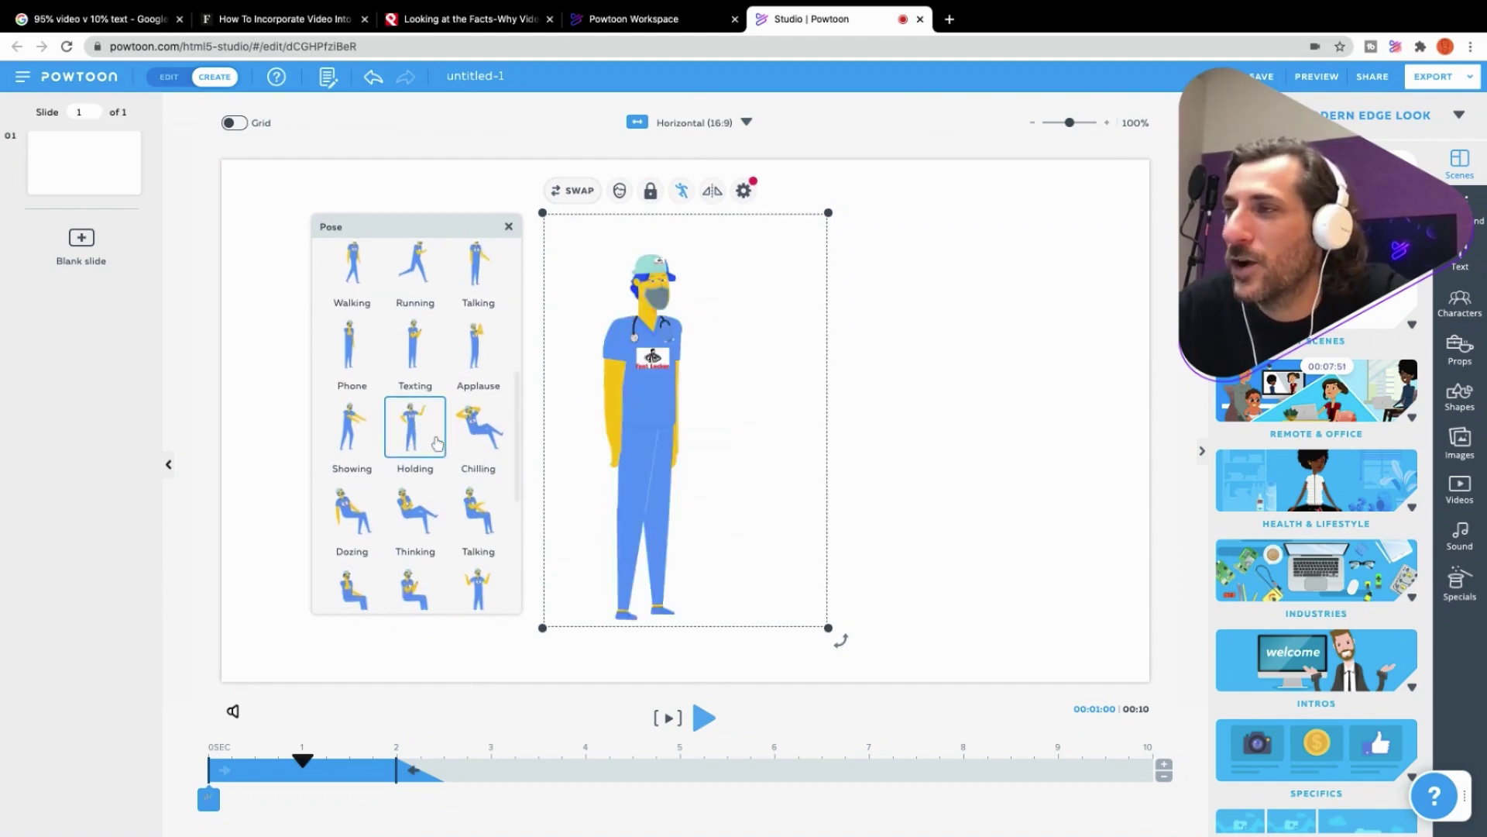
pyautogui.scroll(-2, 436, 441)
pyautogui.click(407, 431)
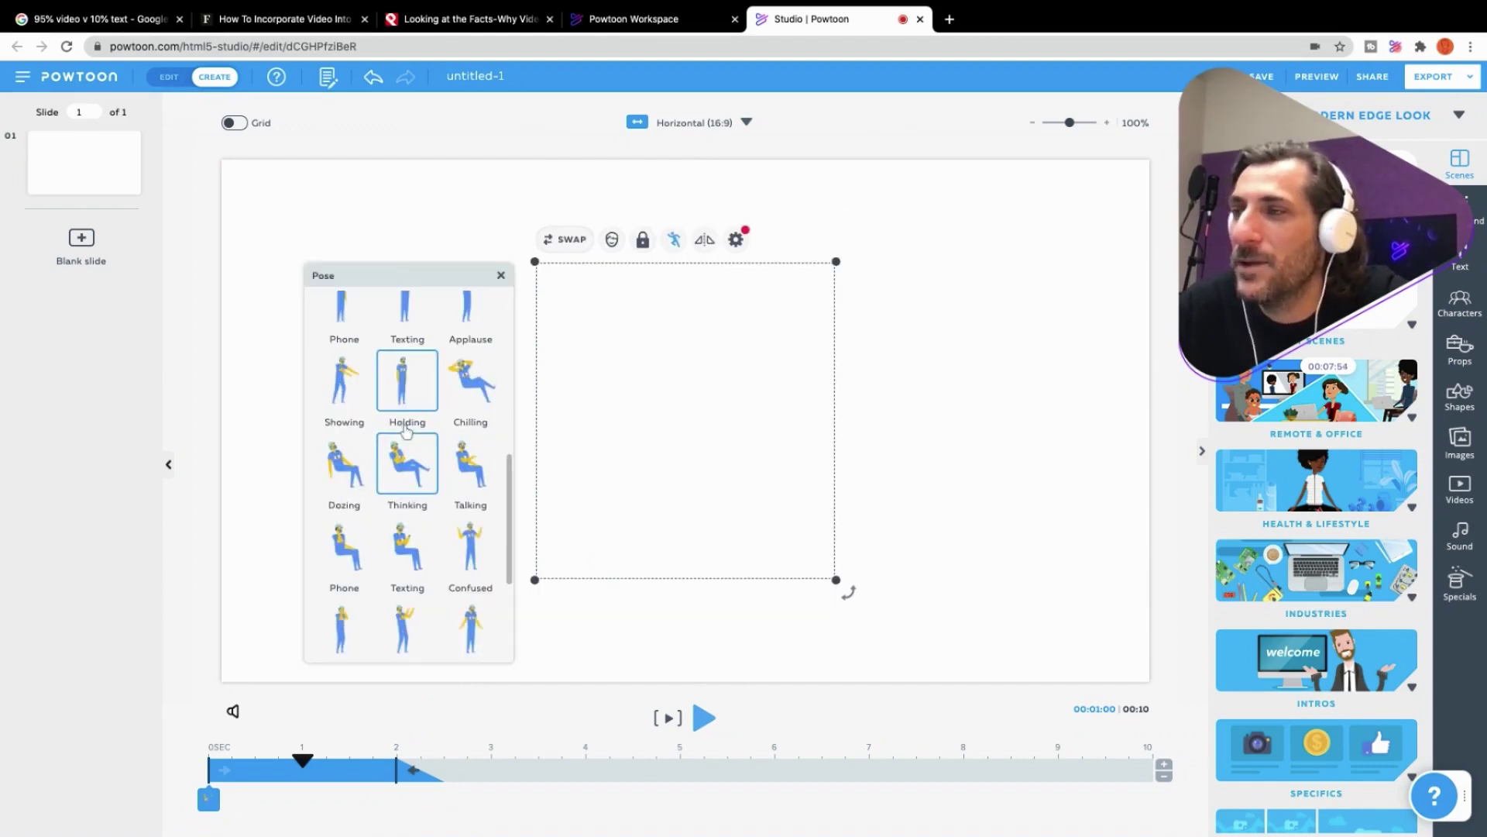
pyautogui.scroll(-1, 408, 435)
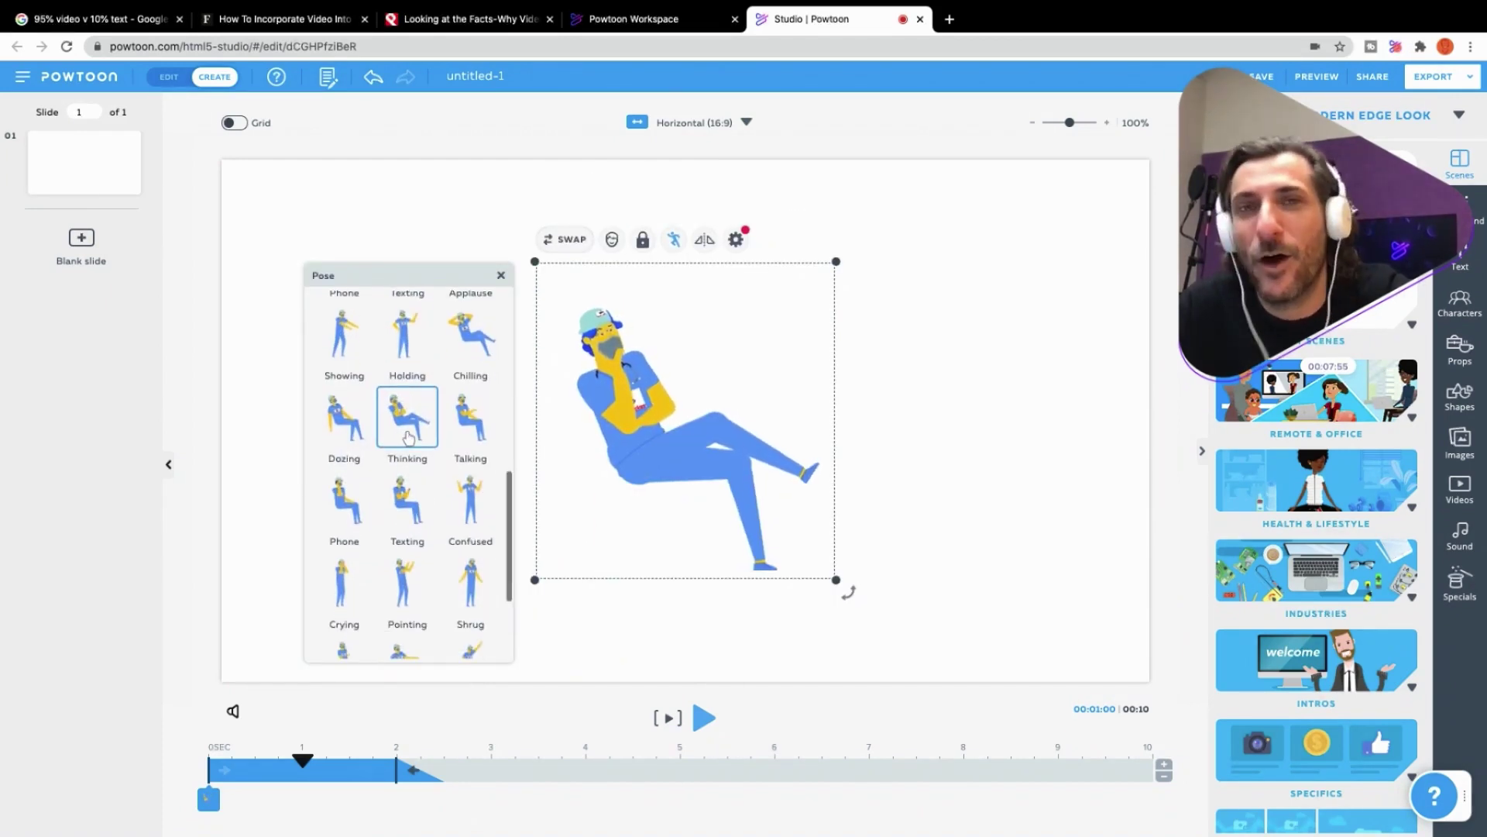
pyautogui.scroll(-1, 408, 436)
pyautogui.click(408, 436)
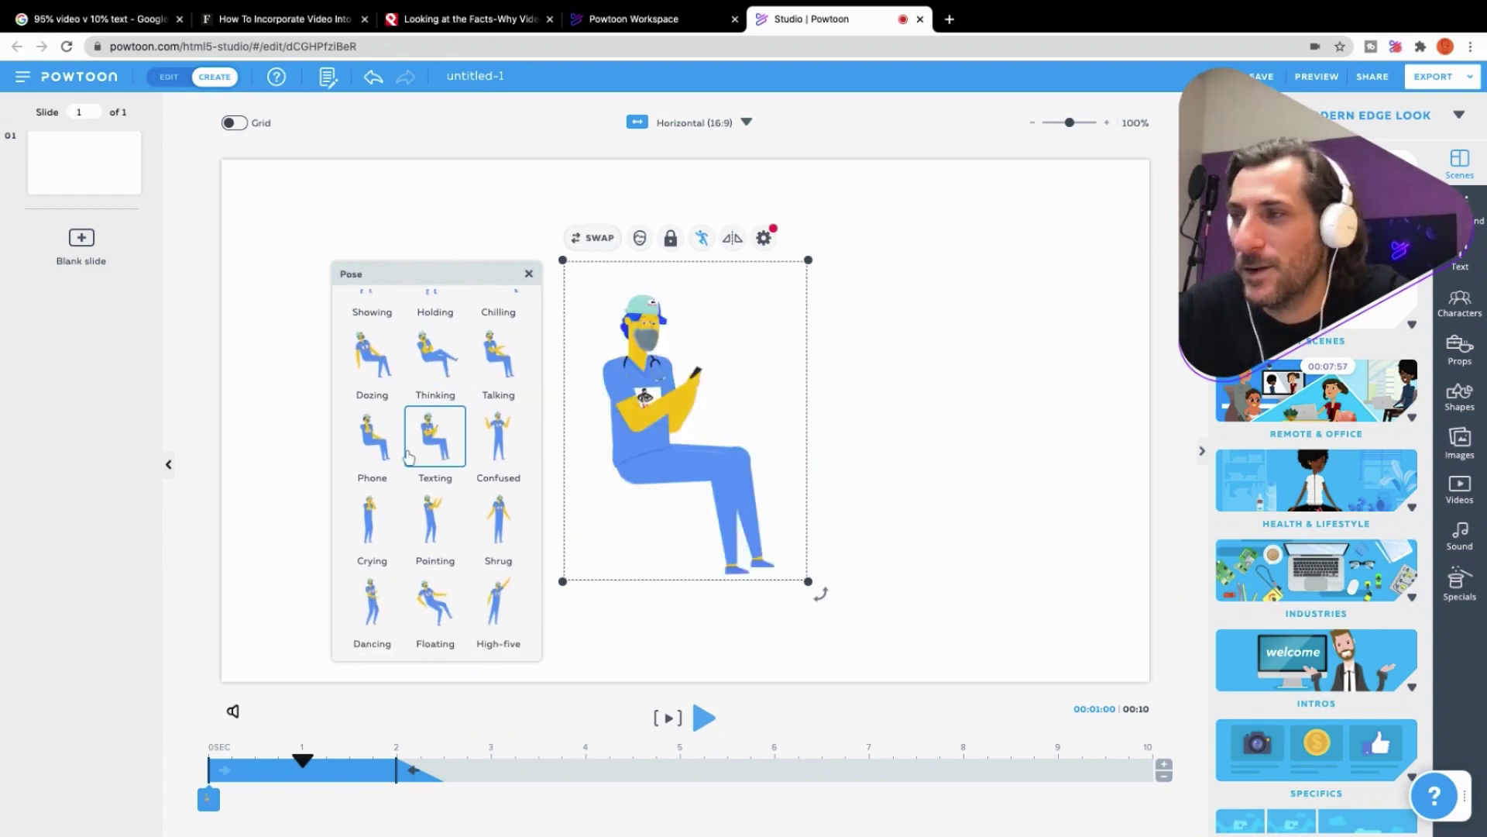
pyautogui.scroll(-2, 408, 455)
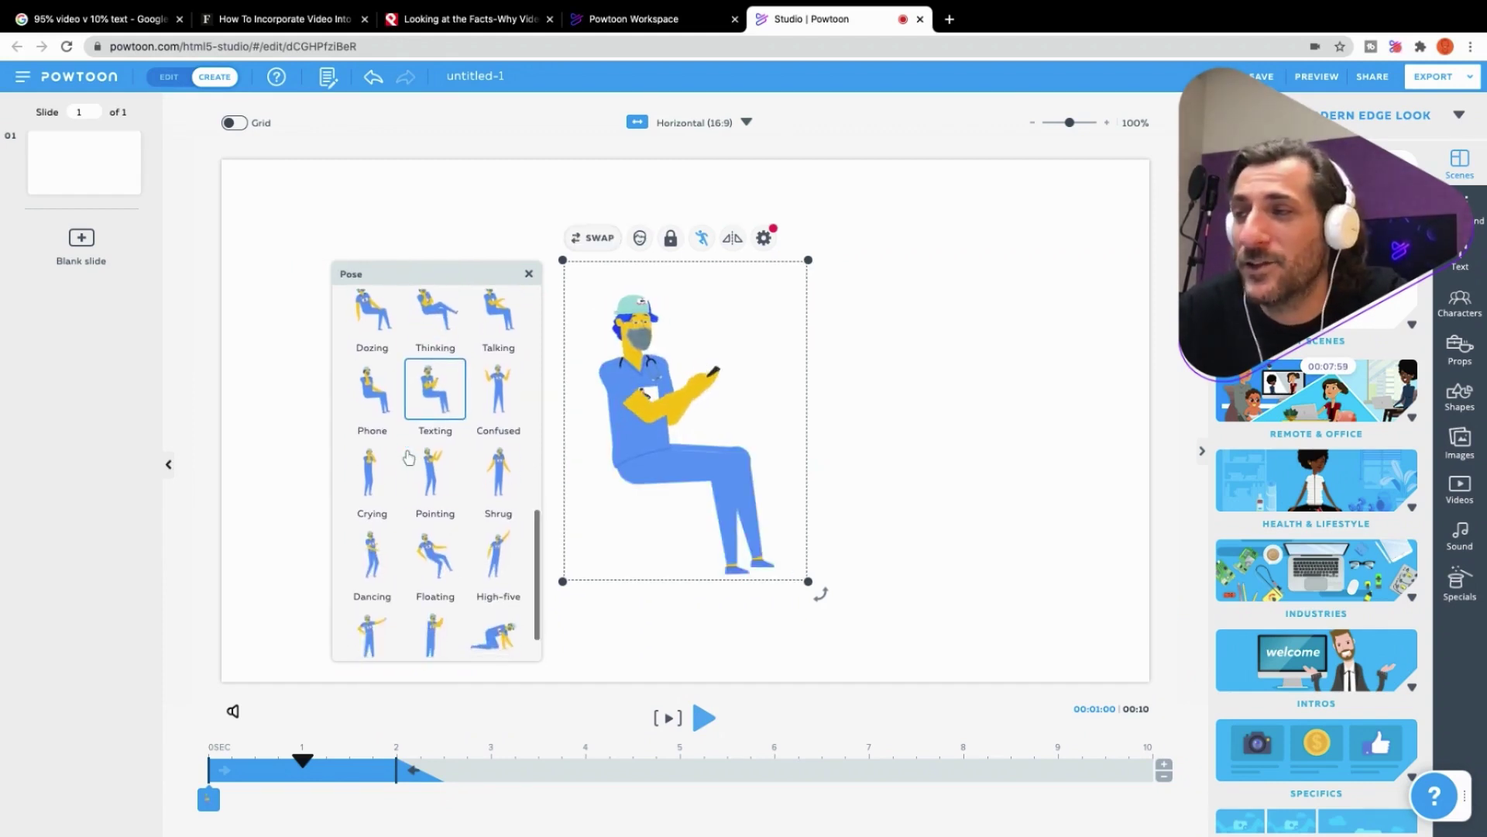
pyautogui.click(487, 457)
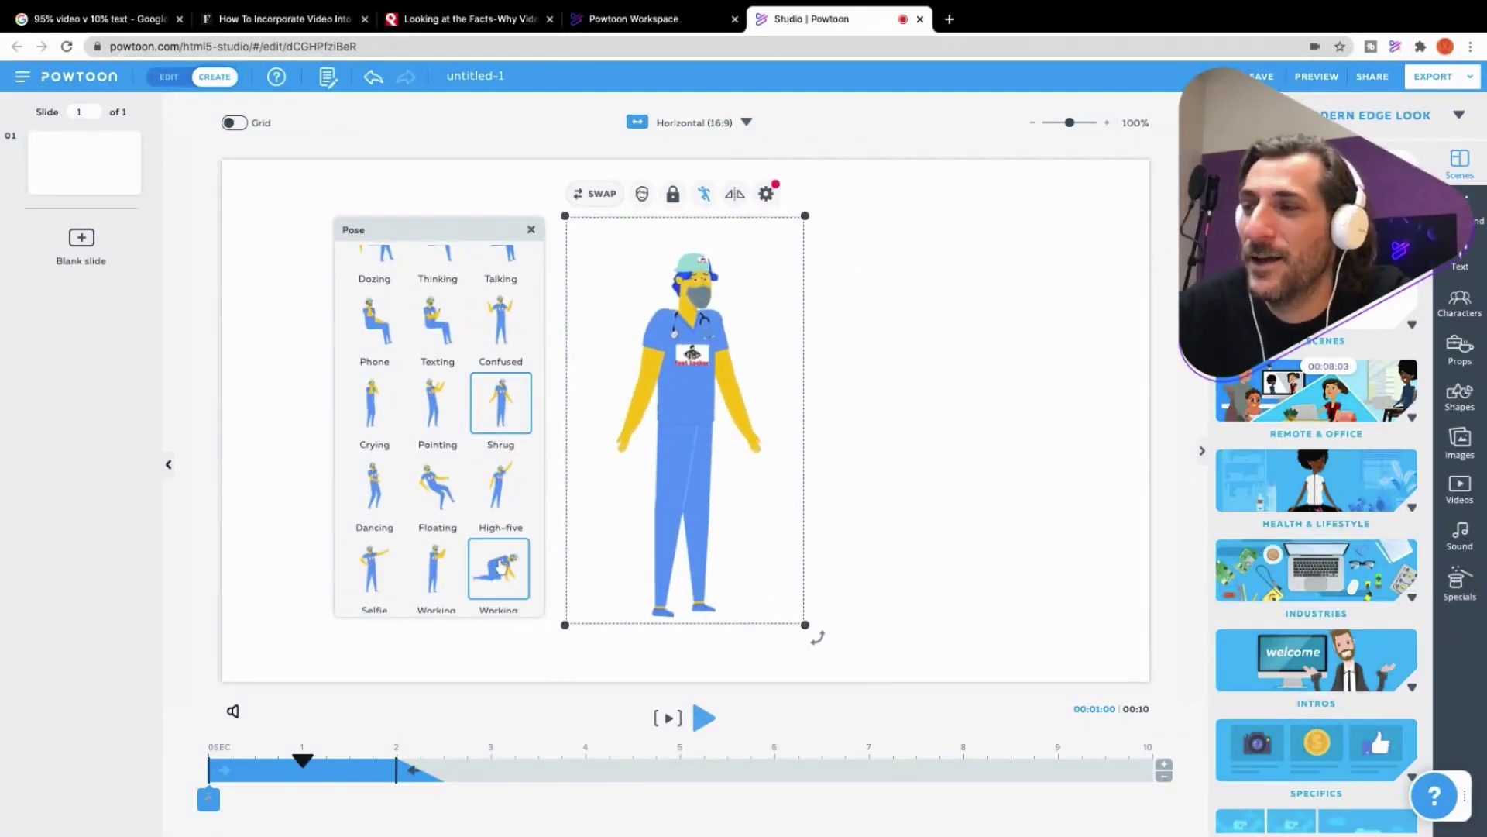
pyautogui.click(500, 567)
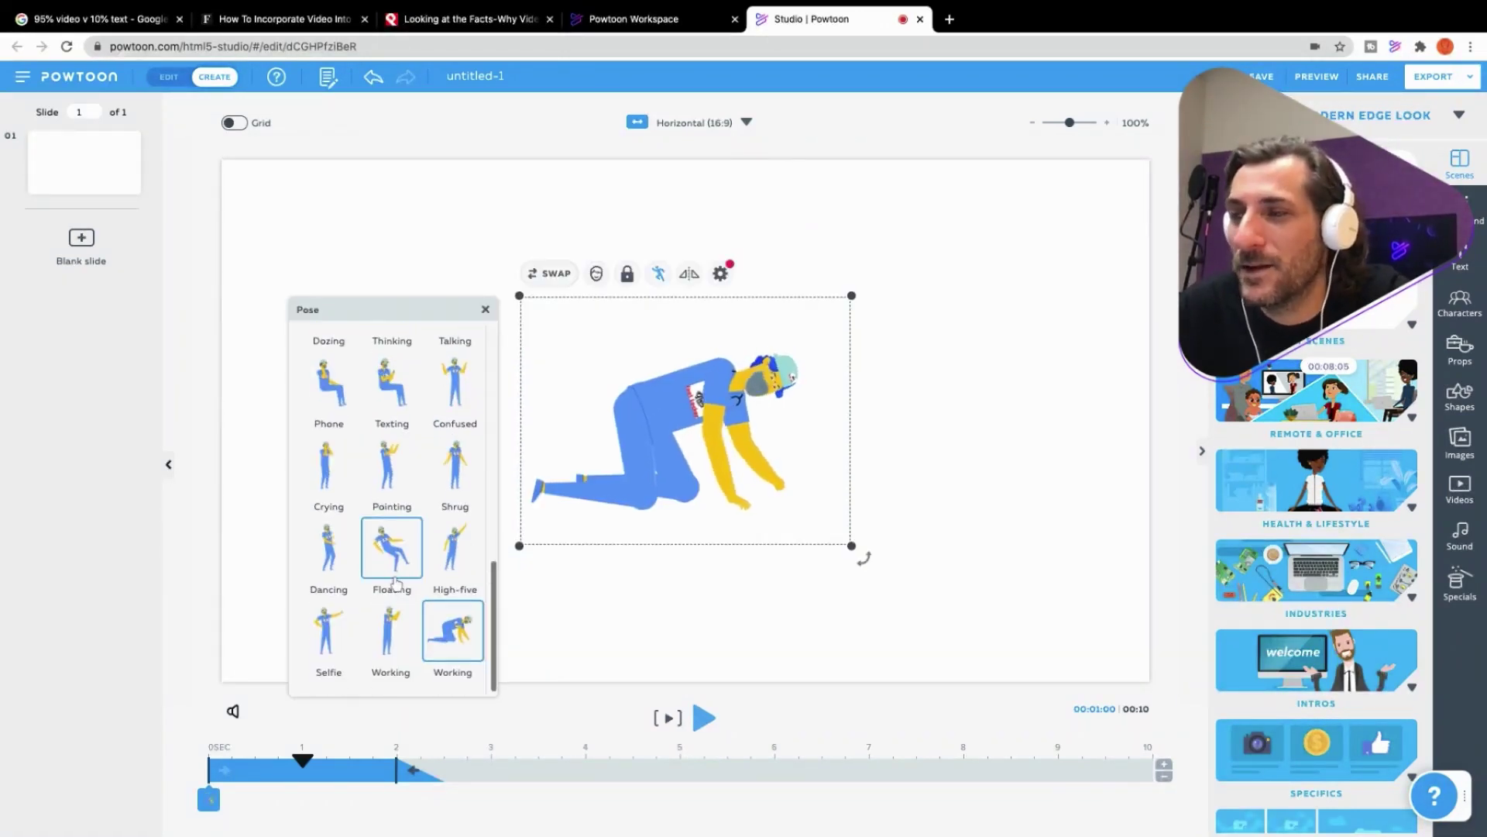
pyautogui.click(385, 637)
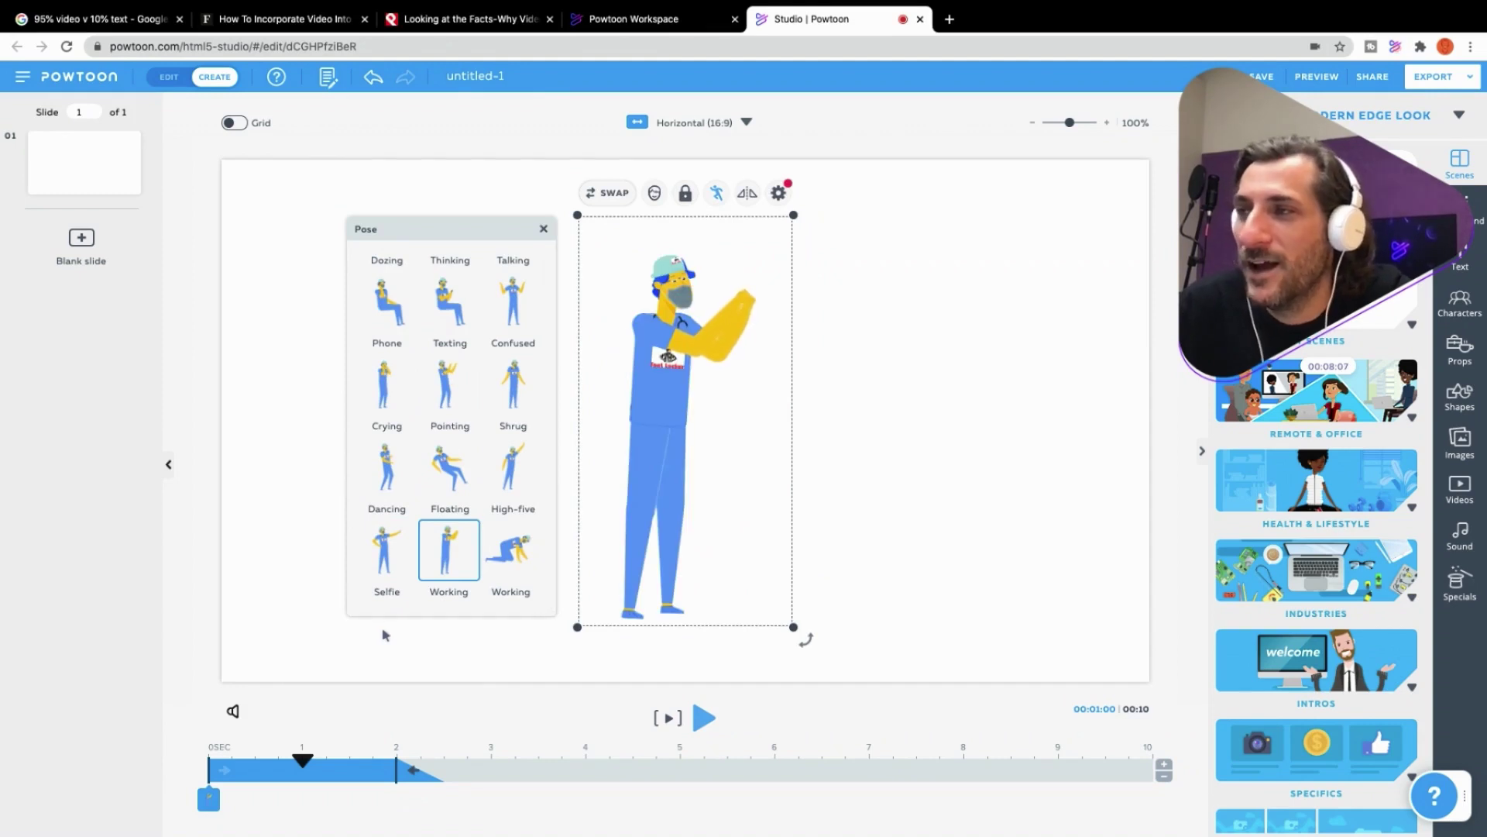
pyautogui.click(385, 556)
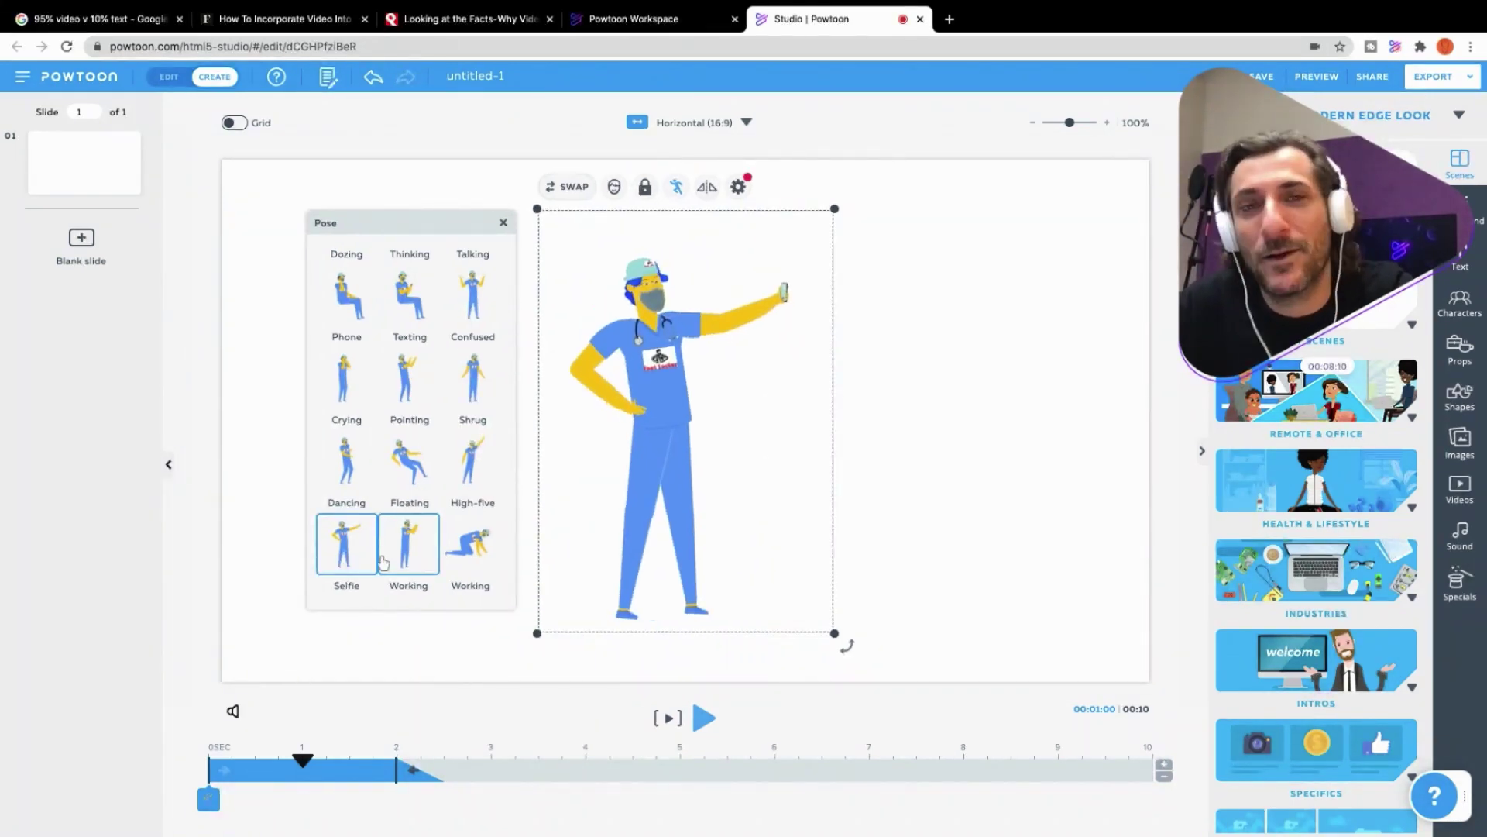